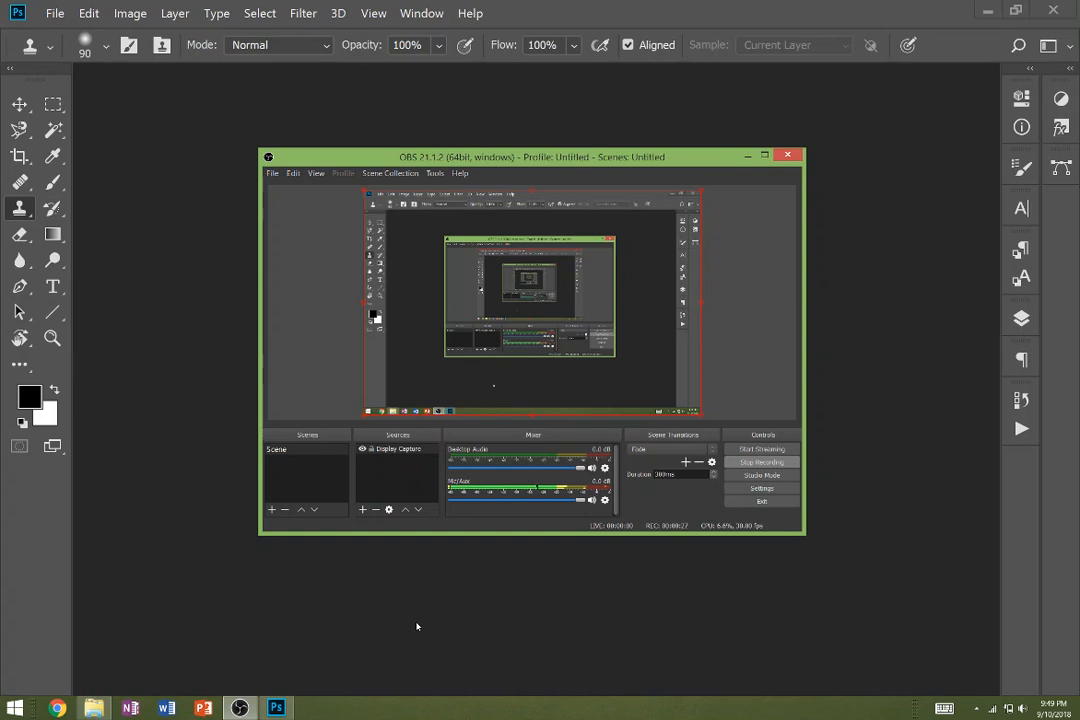
# Look through the source images in the surreal wall folder, previewing girl reading, waterfall and zipper.
pyautogui.click(93, 708)
pyautogui.click(550, 452)
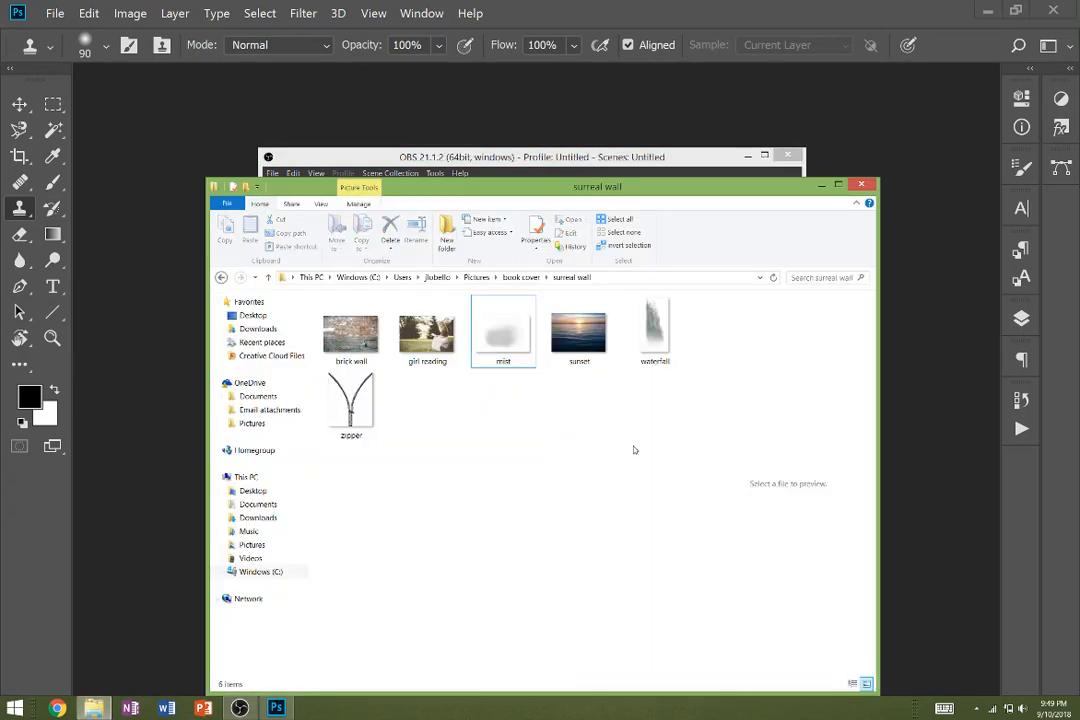
pyautogui.click(350, 333)
pyautogui.click(427, 333)
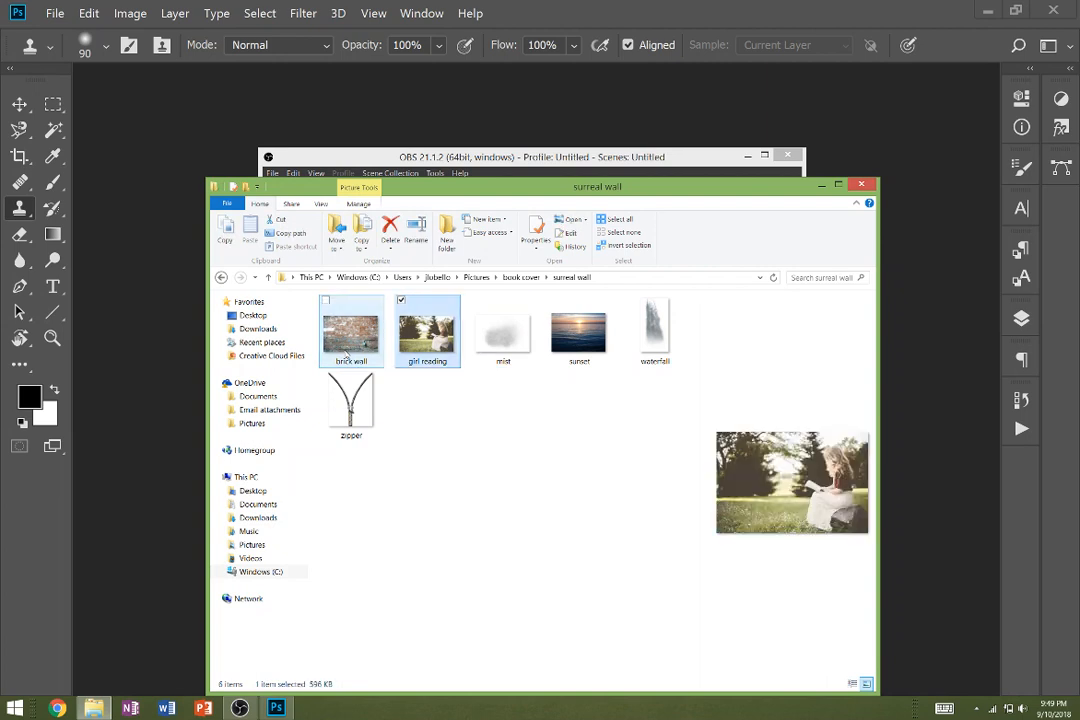
pyautogui.press('Right')
pyautogui.press('Right')
pyautogui.press('Right')
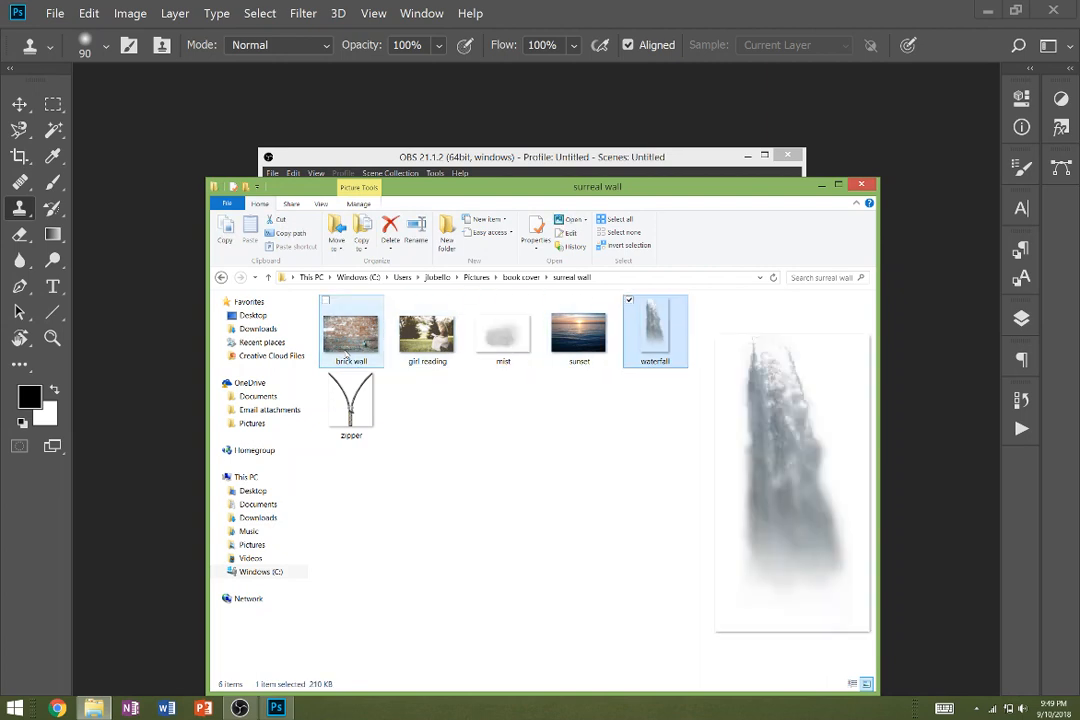
pyautogui.press('Right')
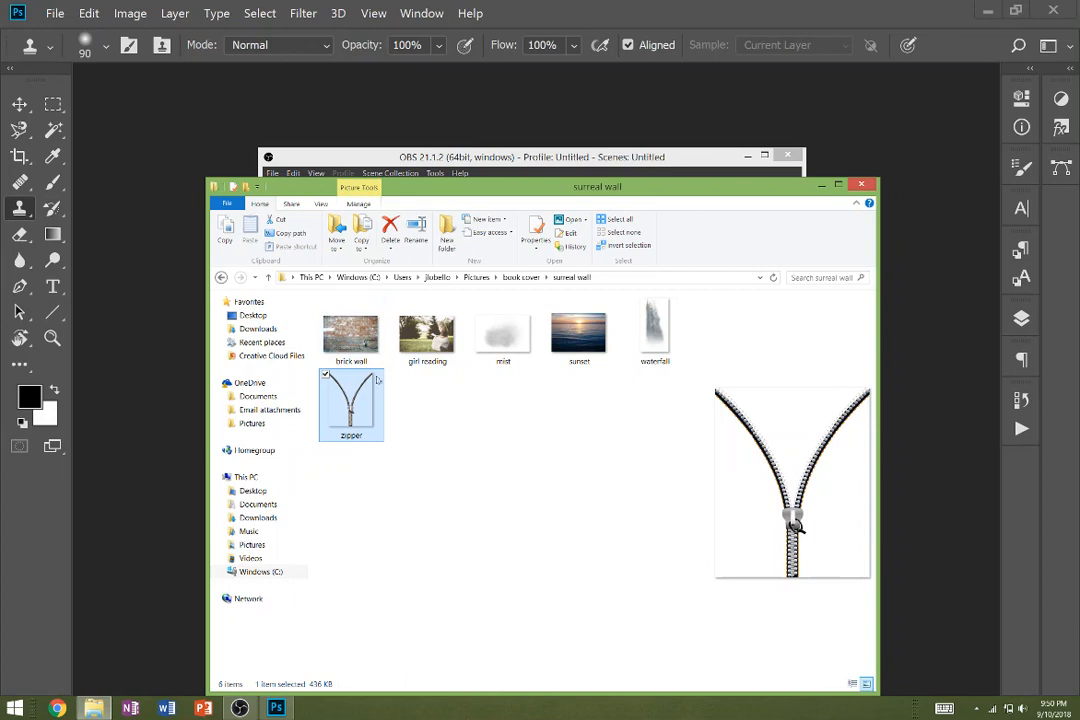
# Open the brick wall image from the surreal wall folder in Photoshop.
pyautogui.click(346, 352)
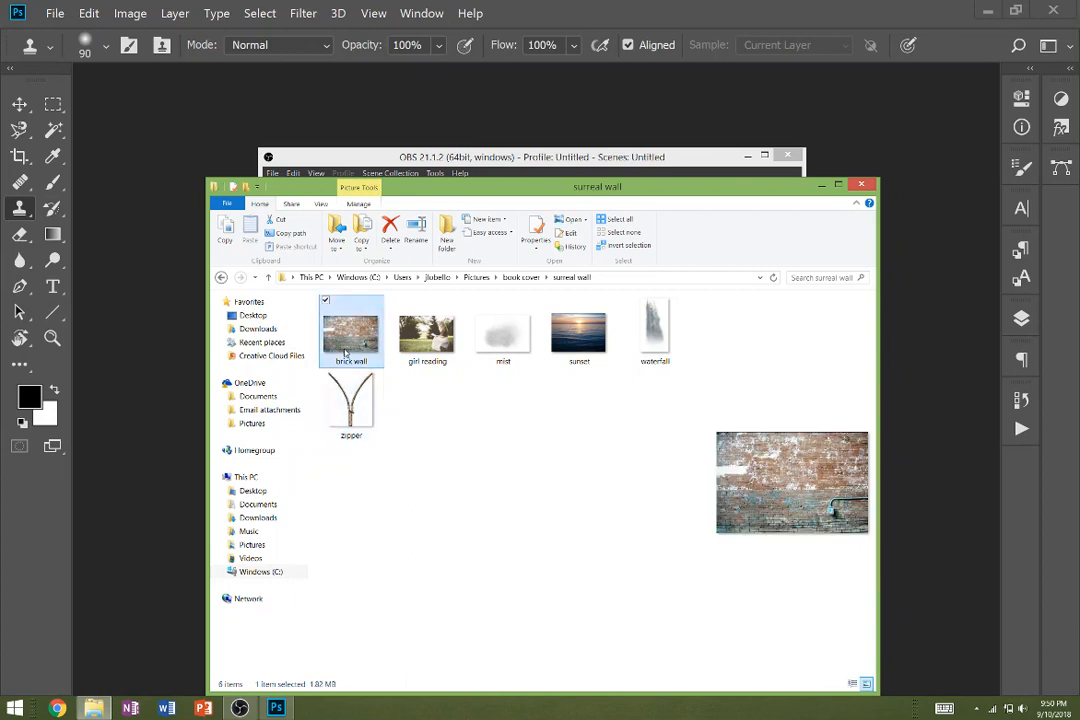
pyautogui.click(108, 206)
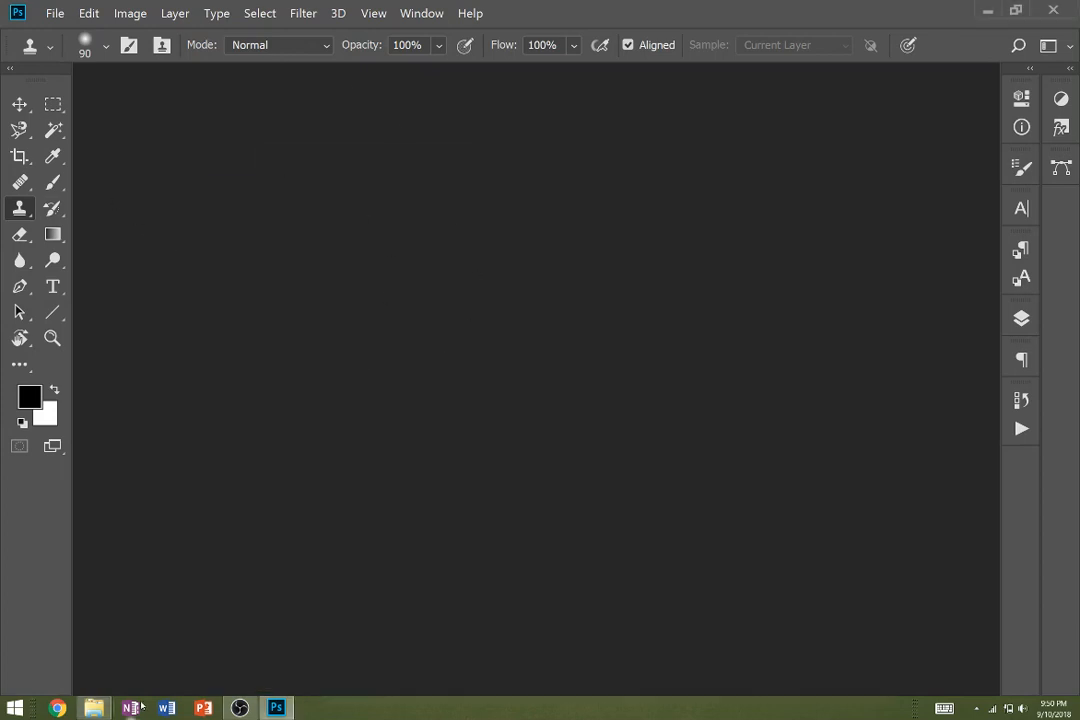
pyautogui.click(93, 707)
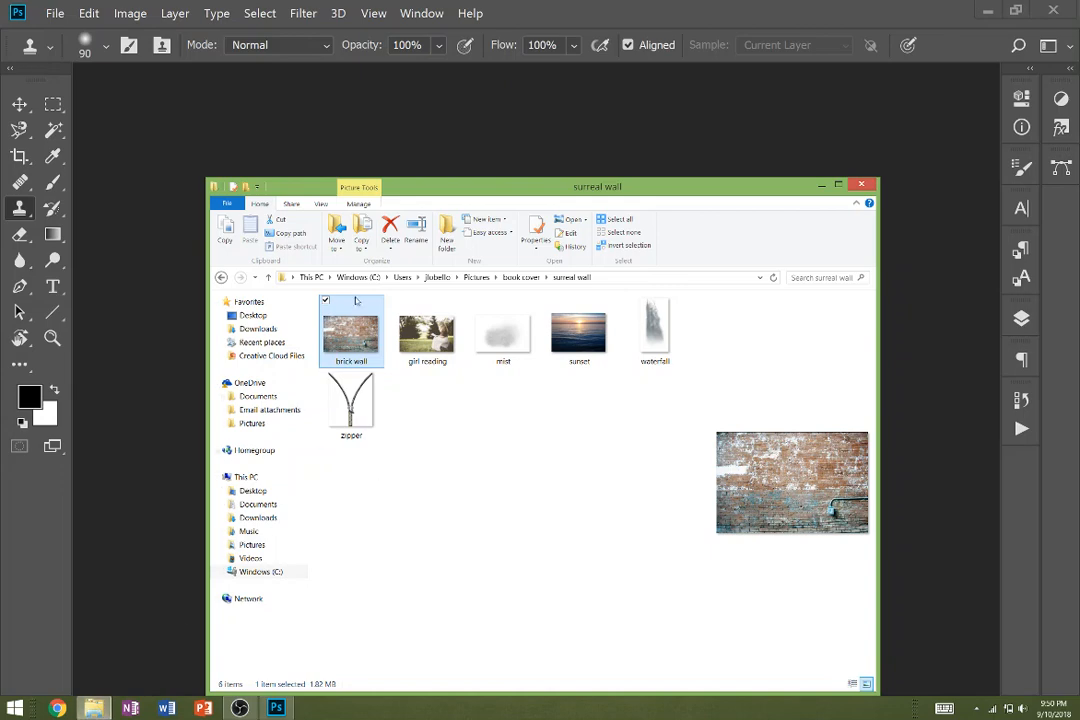
pyautogui.moveTo(358, 335); pyautogui.dragTo(159, 304)
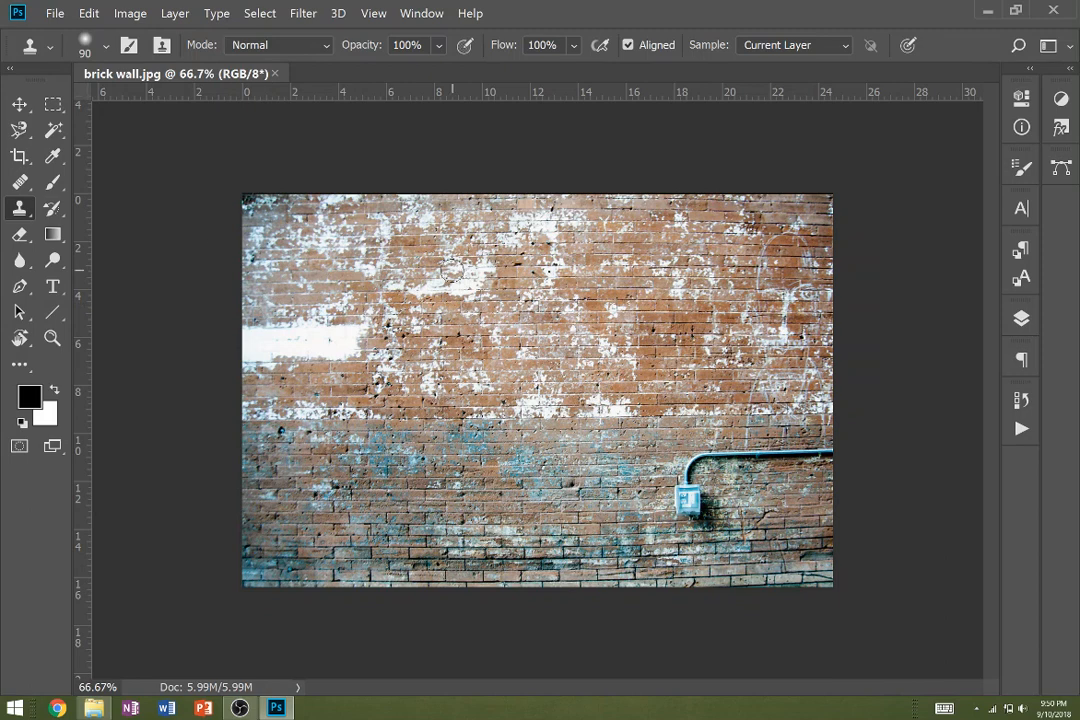
# Convert the locked Background into a regular layer with the default name Layer 0.
pyautogui.click(1021, 318)
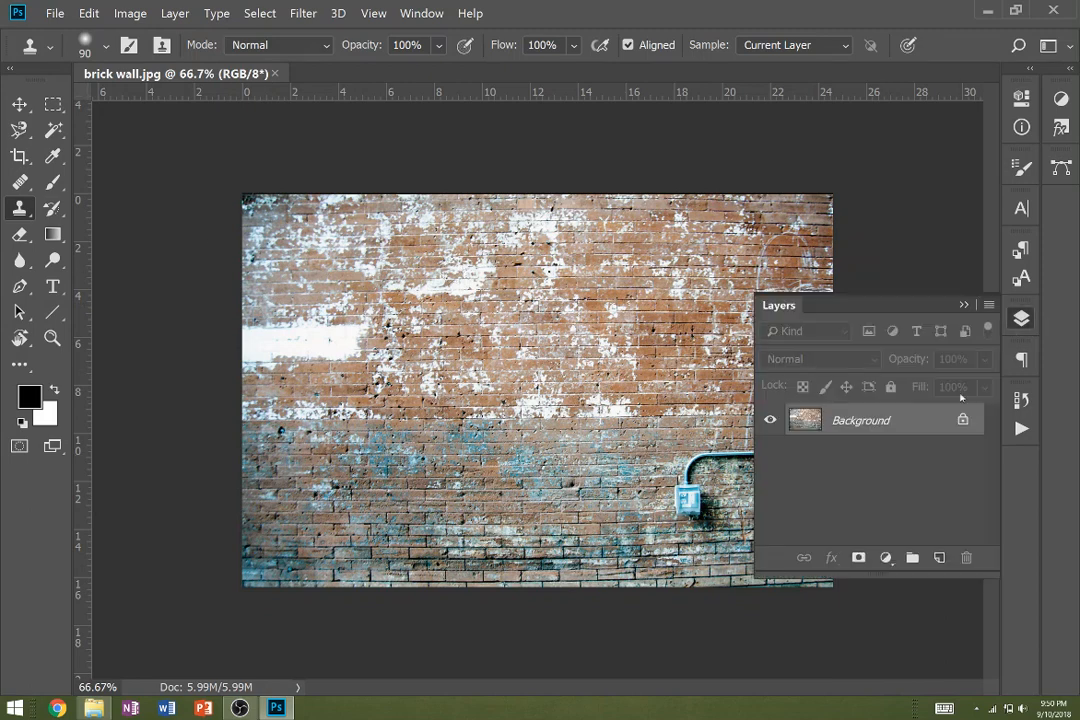
pyautogui.rightClick(915, 423)
pyautogui.click(920, 428)
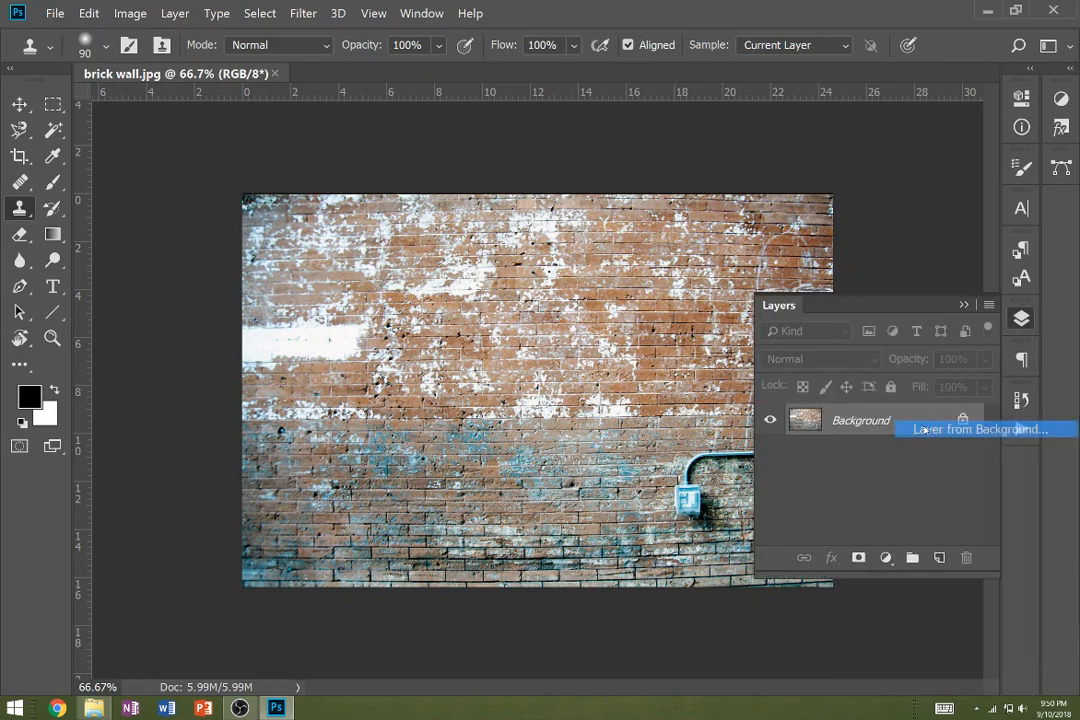
pyautogui.click(675, 145)
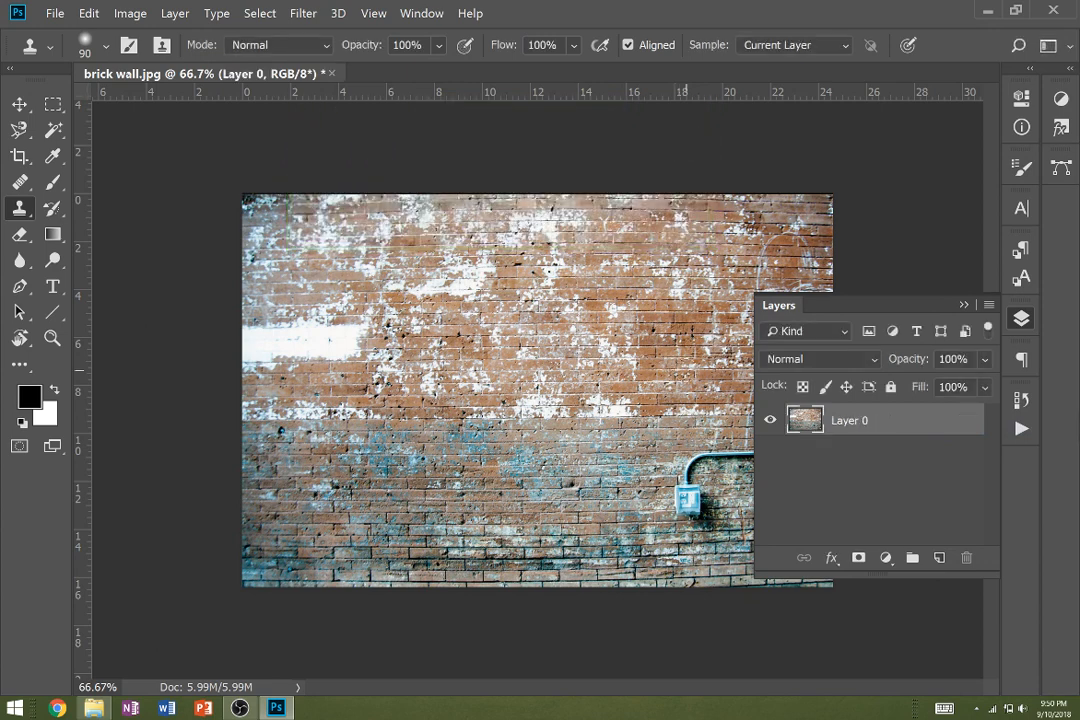
pyautogui.click(618, 469)
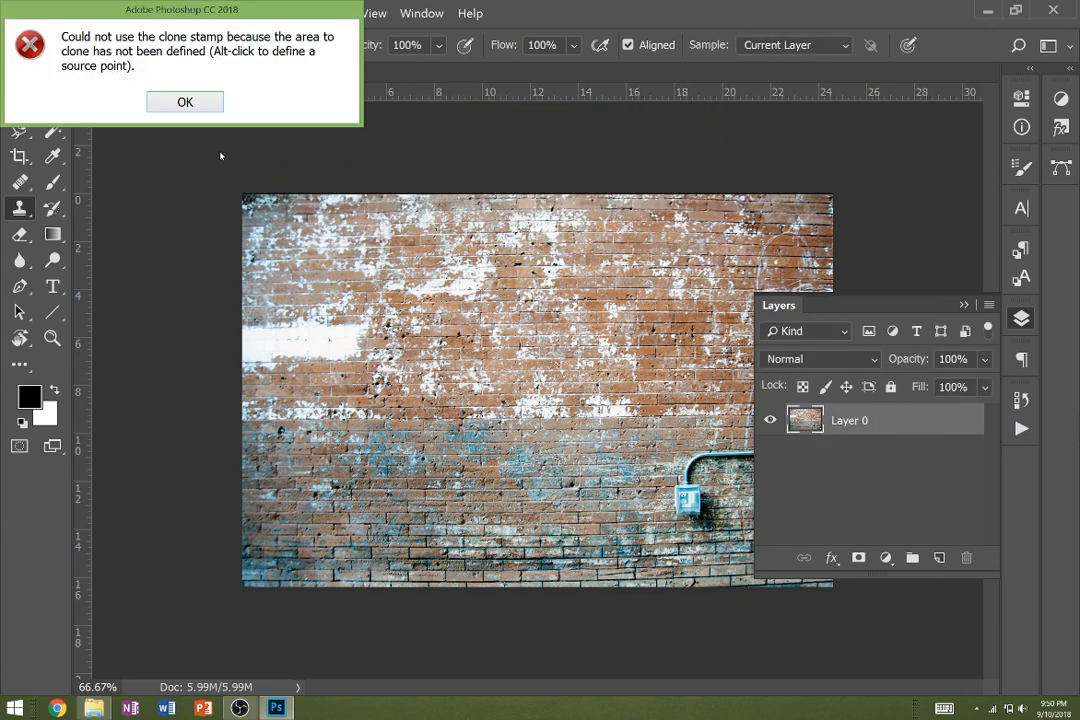
pyautogui.click(176, 104)
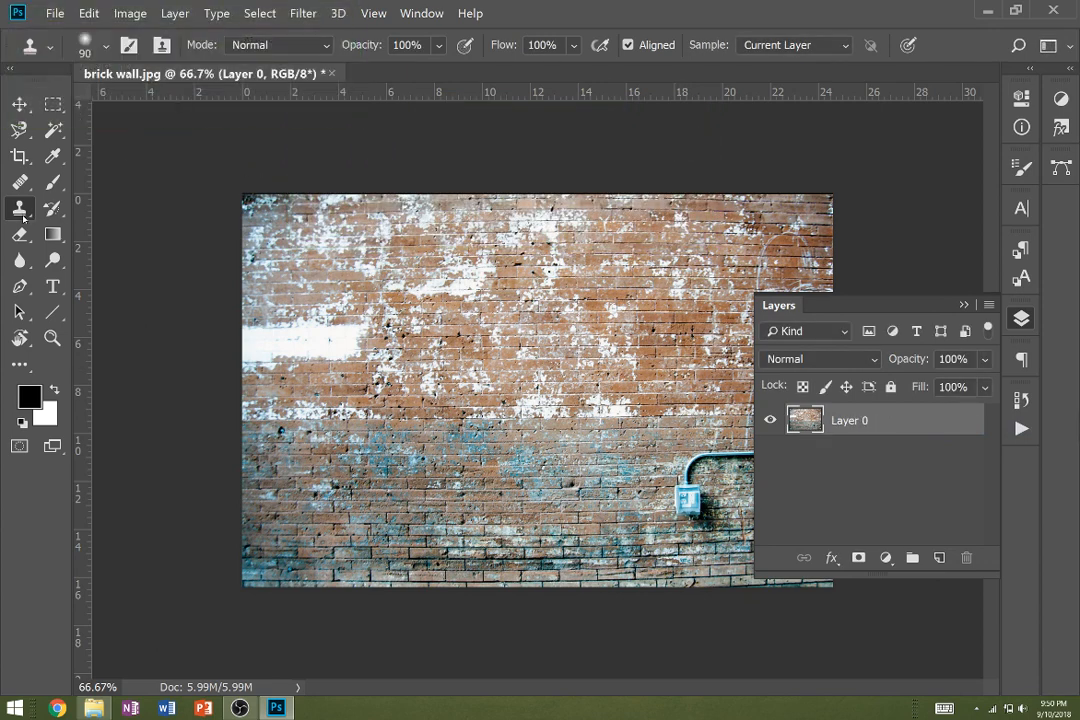
pyautogui.rightClick(22, 214)
pyautogui.click(22, 214)
pyautogui.click(965, 305)
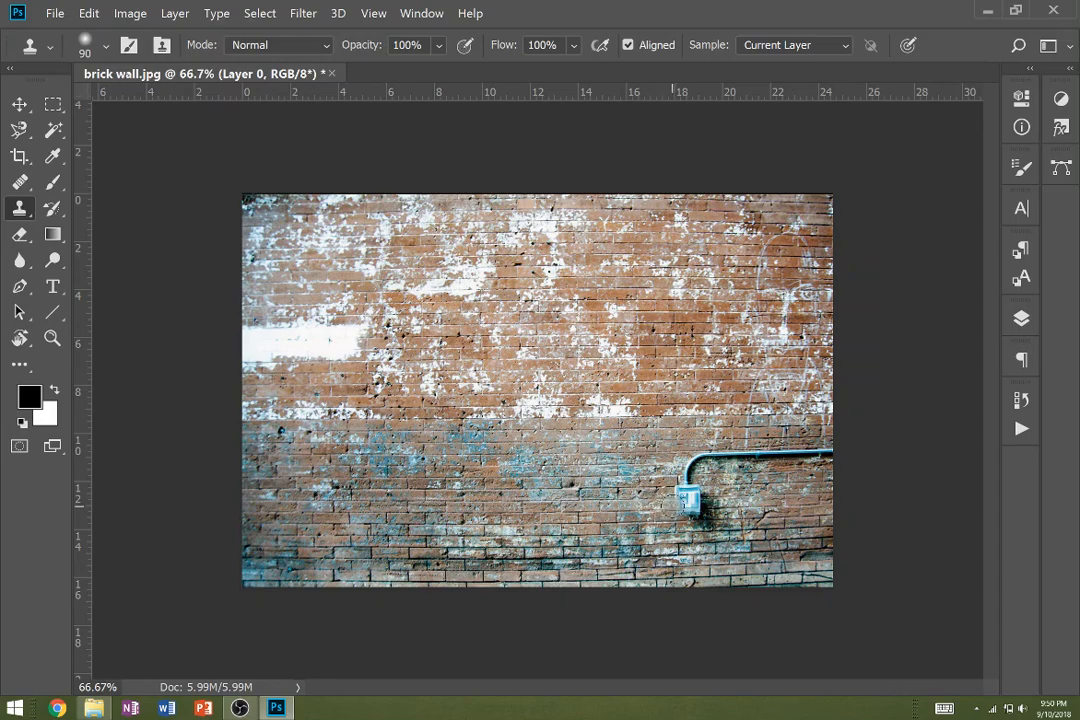
# Cover the electrical box on the wall with cloned bricks sampled beside it, using the Clone Stamp at size 90.
pyautogui.press('z')
pyautogui.click(560, 425)
pyautogui.click(625, 480)
pyautogui.moveTo(625, 480); pyautogui.dragTo(387, 280)
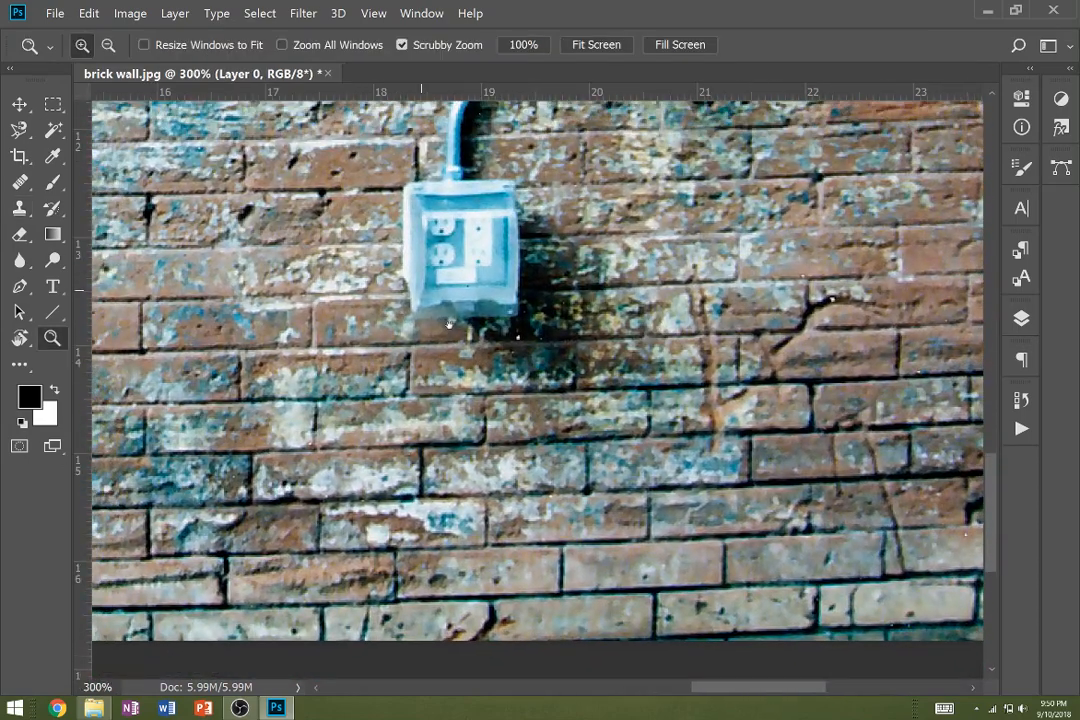
pyautogui.press('s')
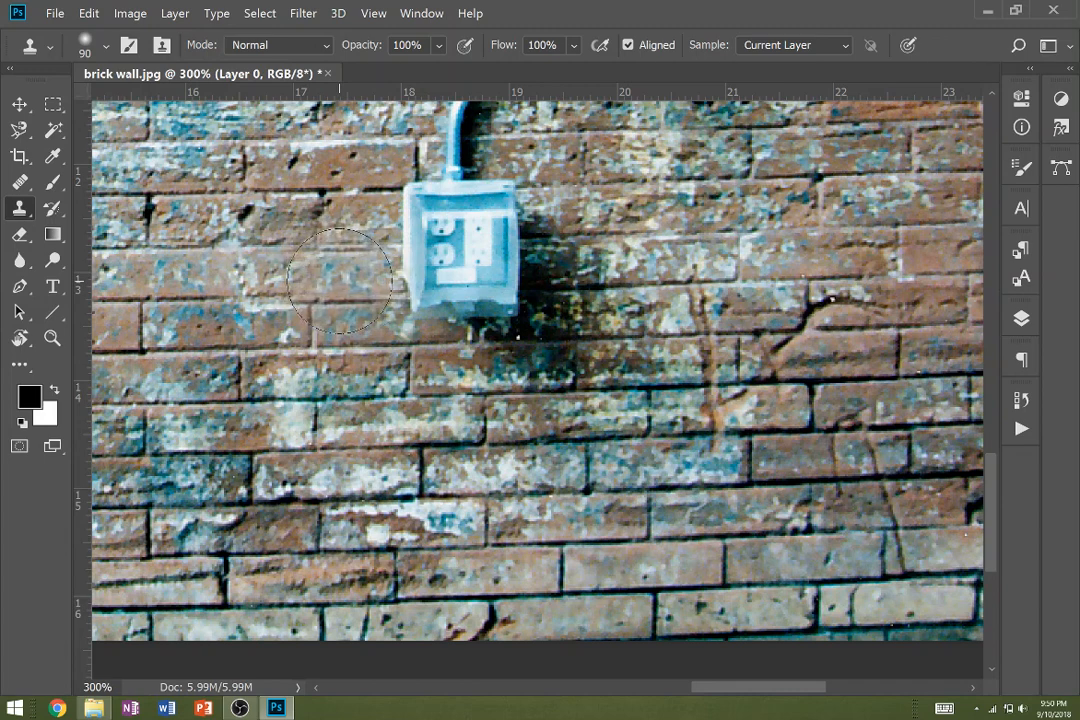
pyautogui.click(393, 282)
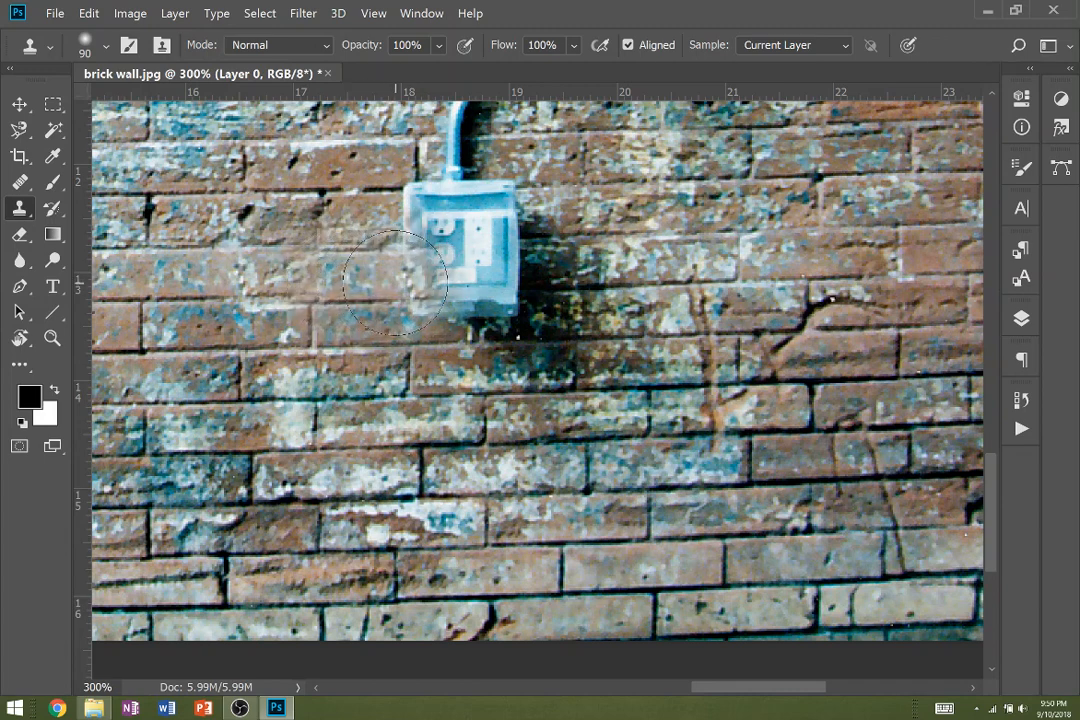
pyautogui.moveTo(394, 282)
pyautogui.mouseDown()
pyautogui.moveTo(364, 236)
pyautogui.moveTo(430, 250)
pyautogui.moveTo(484, 290)
pyautogui.moveTo(440, 250)
pyautogui.moveTo(490, 240)
pyautogui.moveTo(546, 280)
pyautogui.moveTo(490, 235)
pyautogui.moveTo(664, 261)
pyautogui.mouseUp()
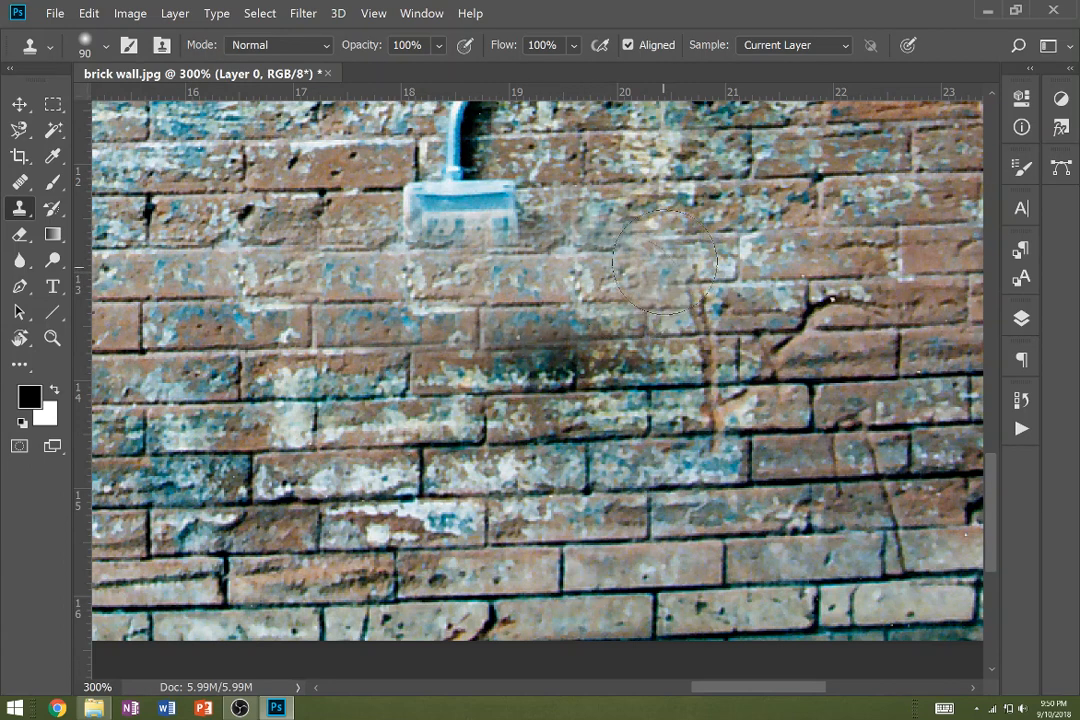
pyautogui.keyDown('alt'); pyautogui.click(672, 206); pyautogui.keyUp('alt')
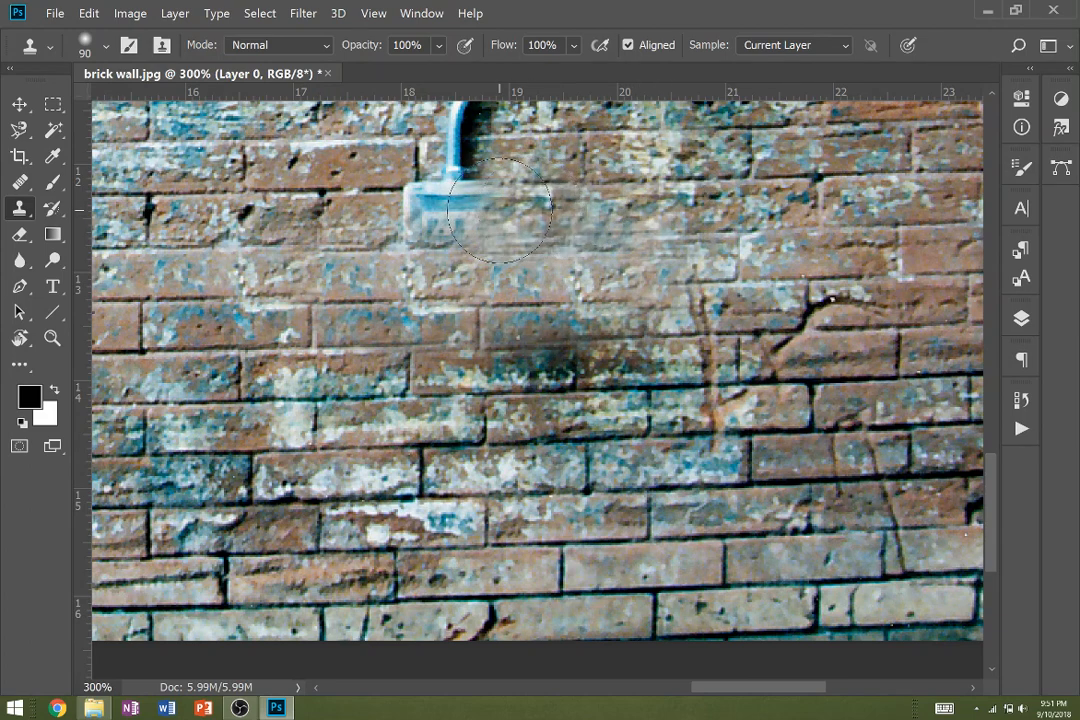
pyautogui.moveTo(500, 210)
pyautogui.mouseDown()
pyautogui.moveTo(415, 185)
pyautogui.moveTo(322, 180)
pyautogui.mouseUp()
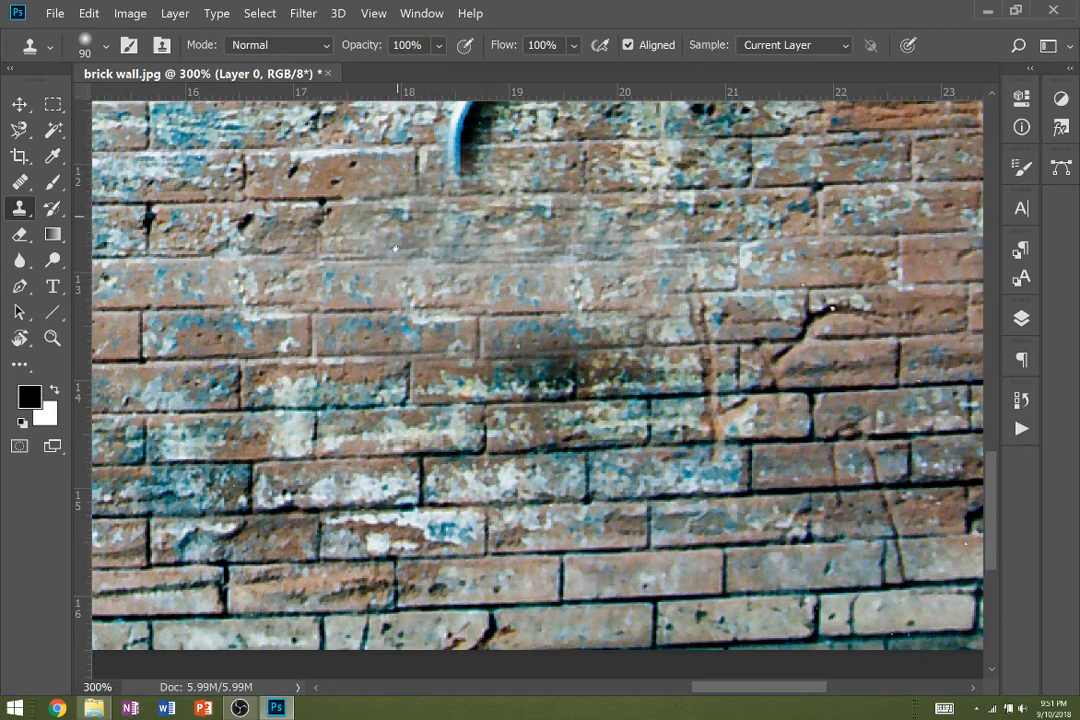
# Clone neighbouring bricks over the pipe's vertical piece, its bend and the start of its horizontal run.
pyautogui.scroll(5, 395, 248)
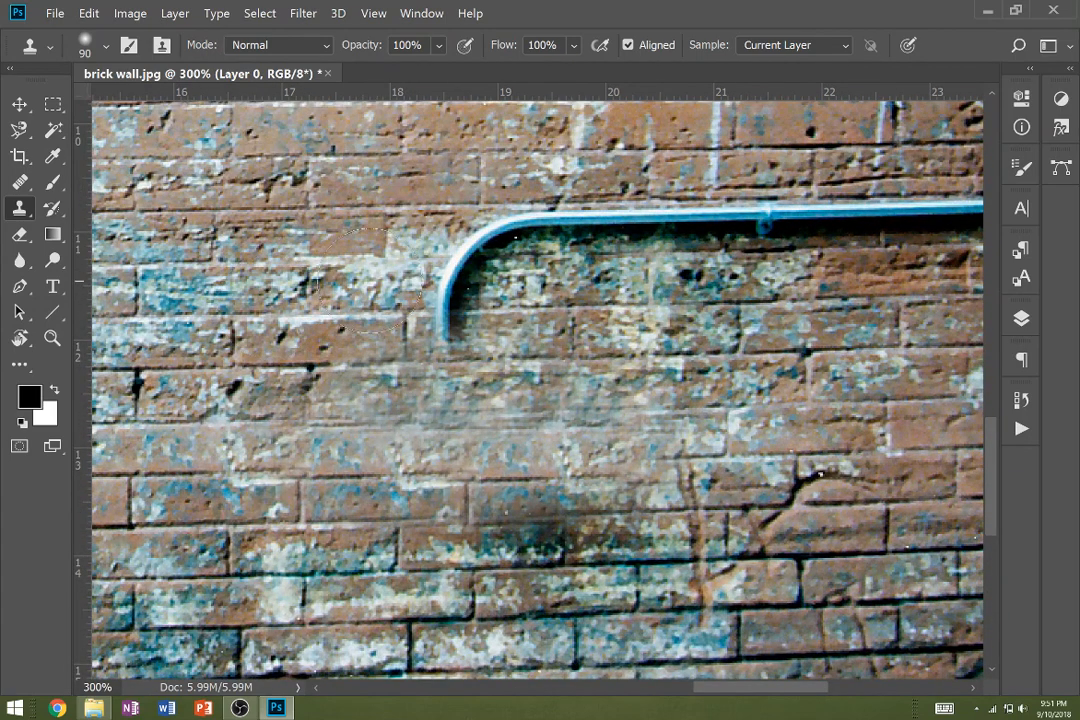
pyautogui.click(448, 298)
pyautogui.click(452, 296)
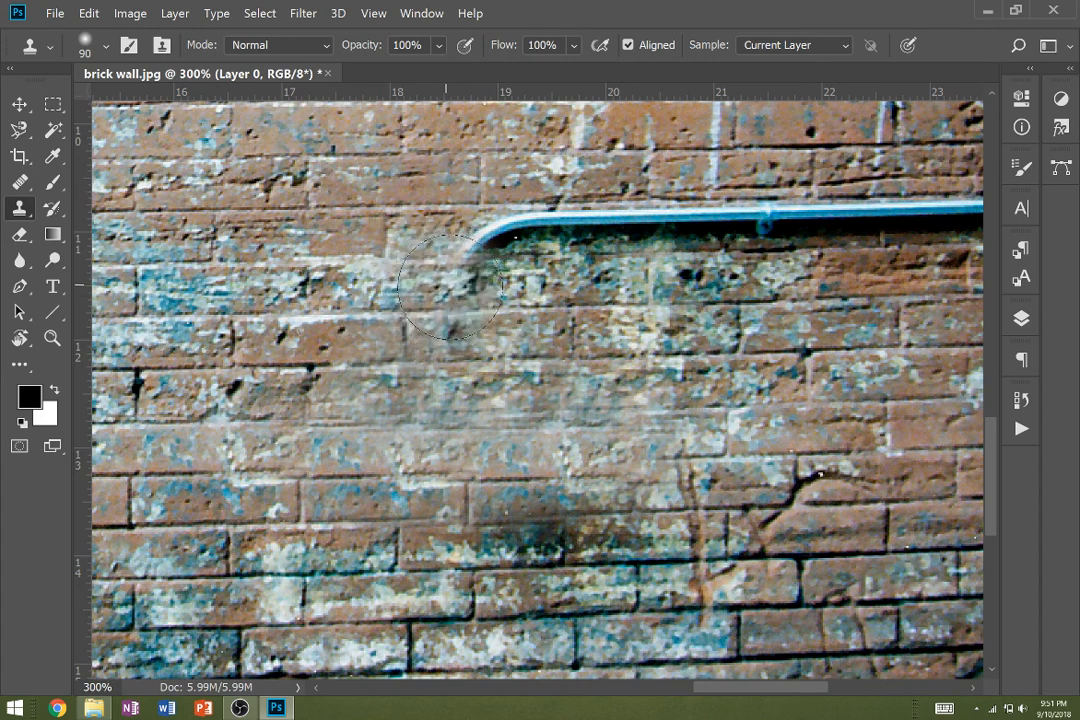
pyautogui.moveTo(455, 250); pyautogui.dragTo(585, 243)
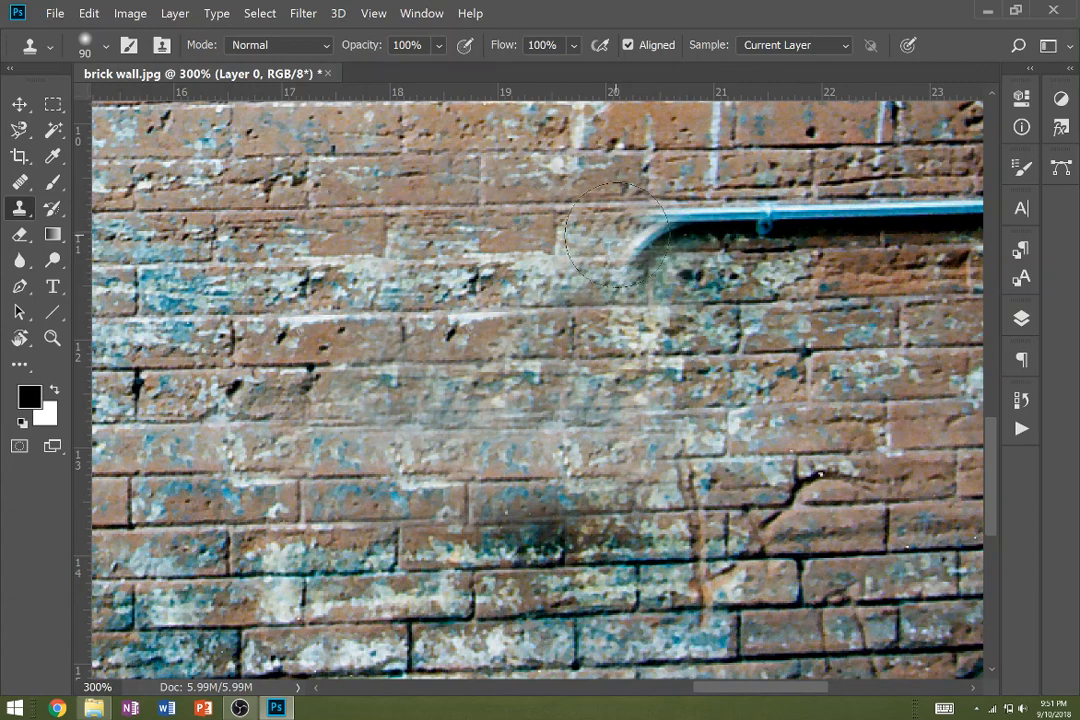
pyautogui.moveTo(600, 240)
pyautogui.mouseDown()
pyautogui.moveTo(700, 225)
pyautogui.moveTo(675, 203)
pyautogui.mouseUp()
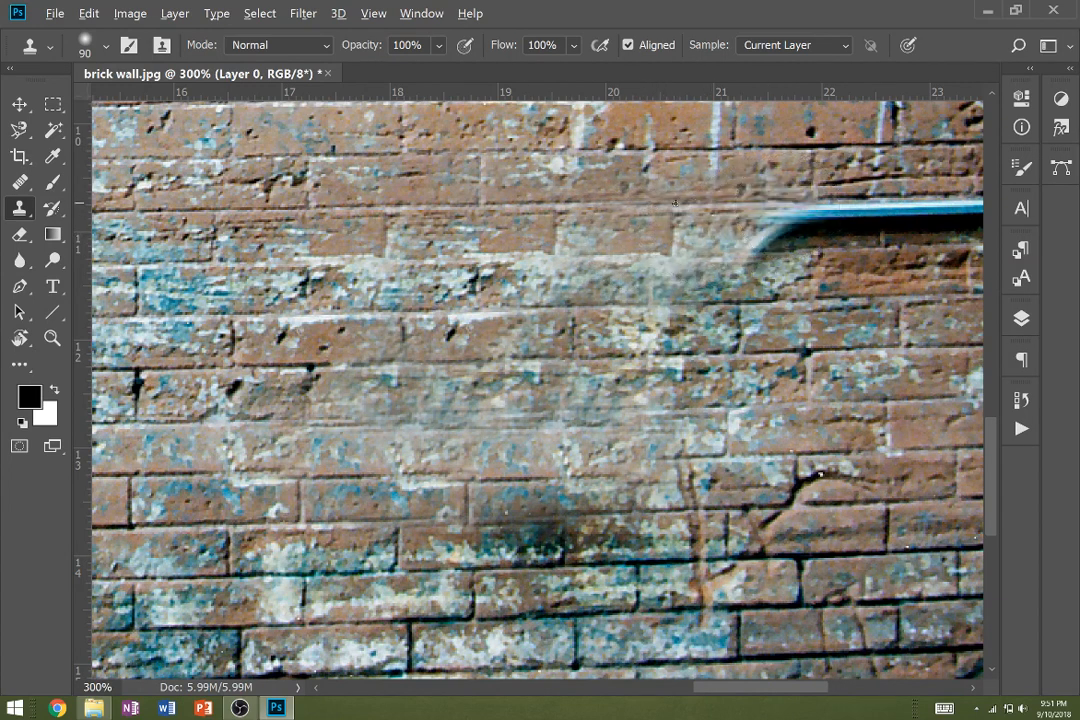
# Clone bricks over the rest of the horizontal pipe and its shadow up to the image's right edge.
pyautogui.moveTo(767, 368)
pyautogui.mouseDown()
pyautogui.moveTo(623, 407)
pyautogui.moveTo(561, 450)
pyautogui.moveTo(521, 497)
pyautogui.mouseUp()
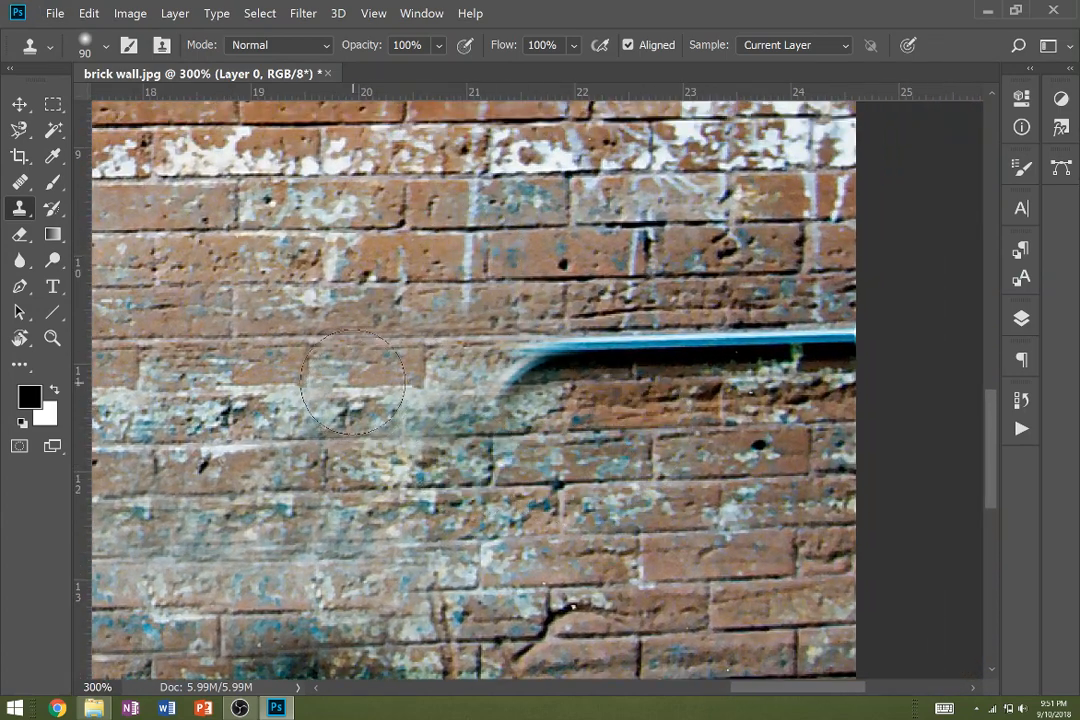
pyautogui.keyDown('alt'); pyautogui.click(352, 379); pyautogui.keyUp('alt')
pyautogui.moveTo(520, 372)
pyautogui.mouseDown()
pyautogui.moveTo(535, 362)
pyautogui.moveTo(580, 368)
pyautogui.moveTo(545, 366)
pyautogui.mouseUp()
pyautogui.keyDown('alt'); pyautogui.click(694, 466); pyautogui.keyUp('alt')
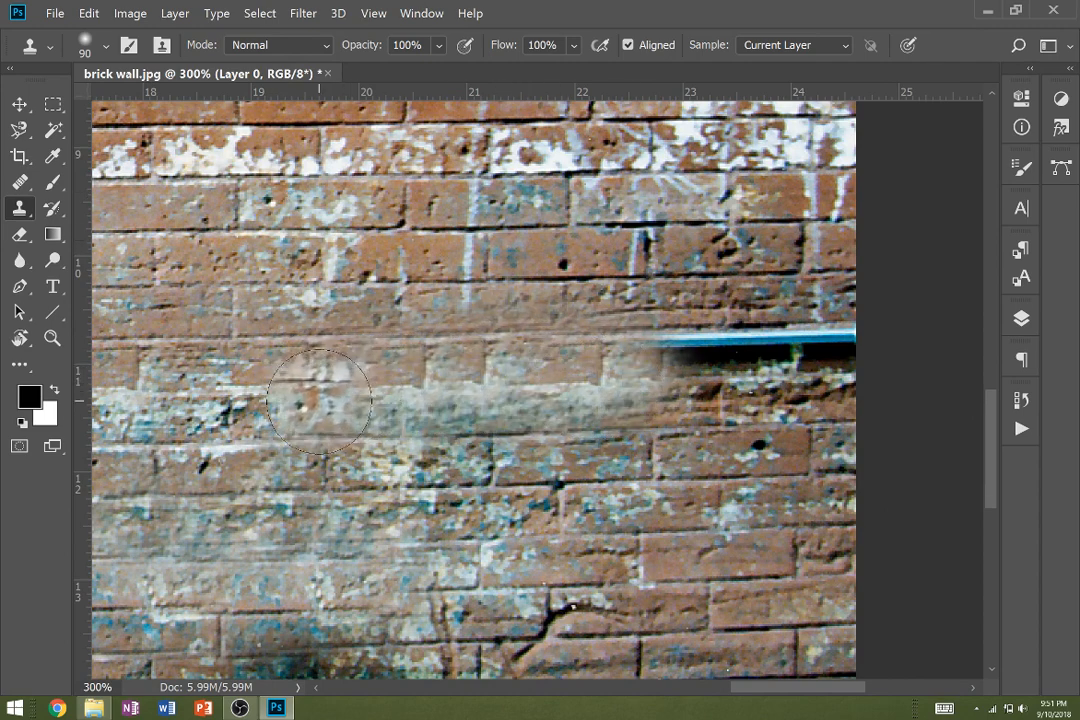
pyautogui.moveTo(318, 408)
pyautogui.mouseDown()
pyautogui.moveTo(429, 402)
pyautogui.moveTo(561, 363)
pyautogui.moveTo(820, 357)
pyautogui.mouseUp()
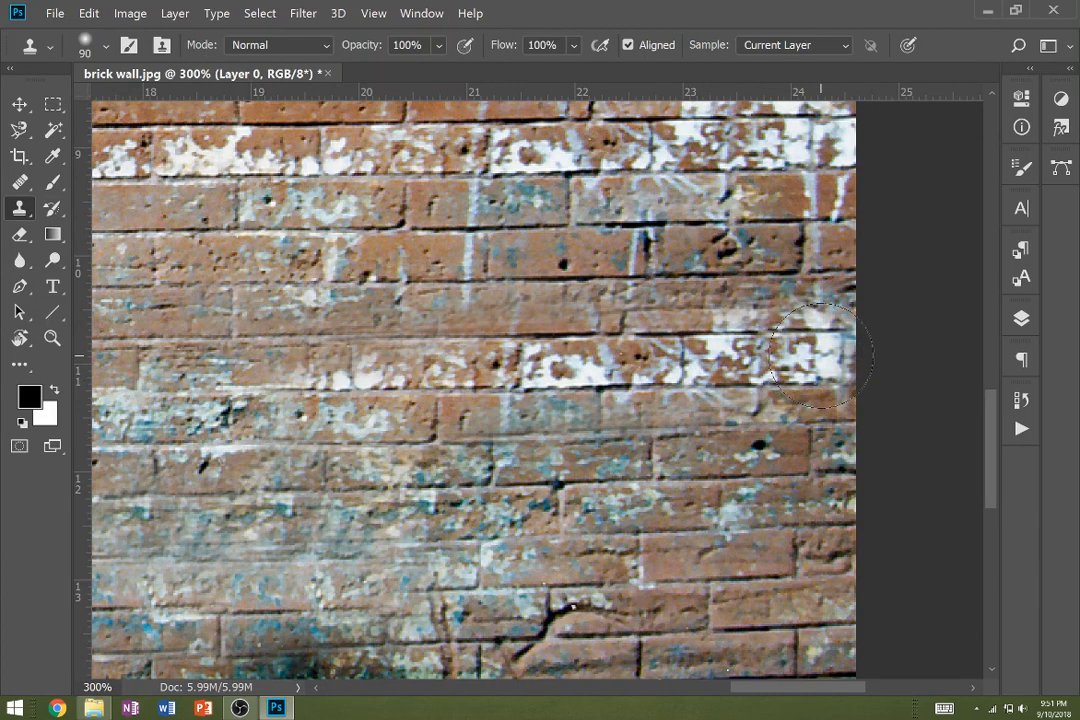
# Place the girl reading image on the wall and enlarge it to about 242% so it reaches the wall's lower-right corner.
pyautogui.press('z')
pyautogui.moveTo(670, 378); pyautogui.dragTo(428, 410)
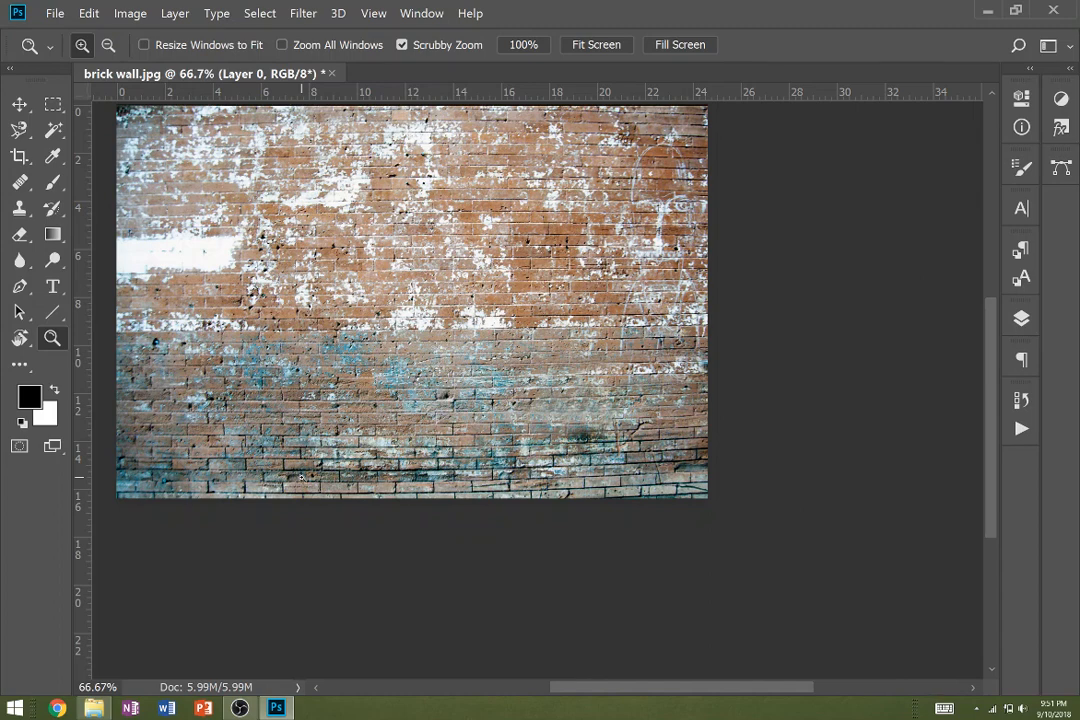
pyautogui.click(93, 708)
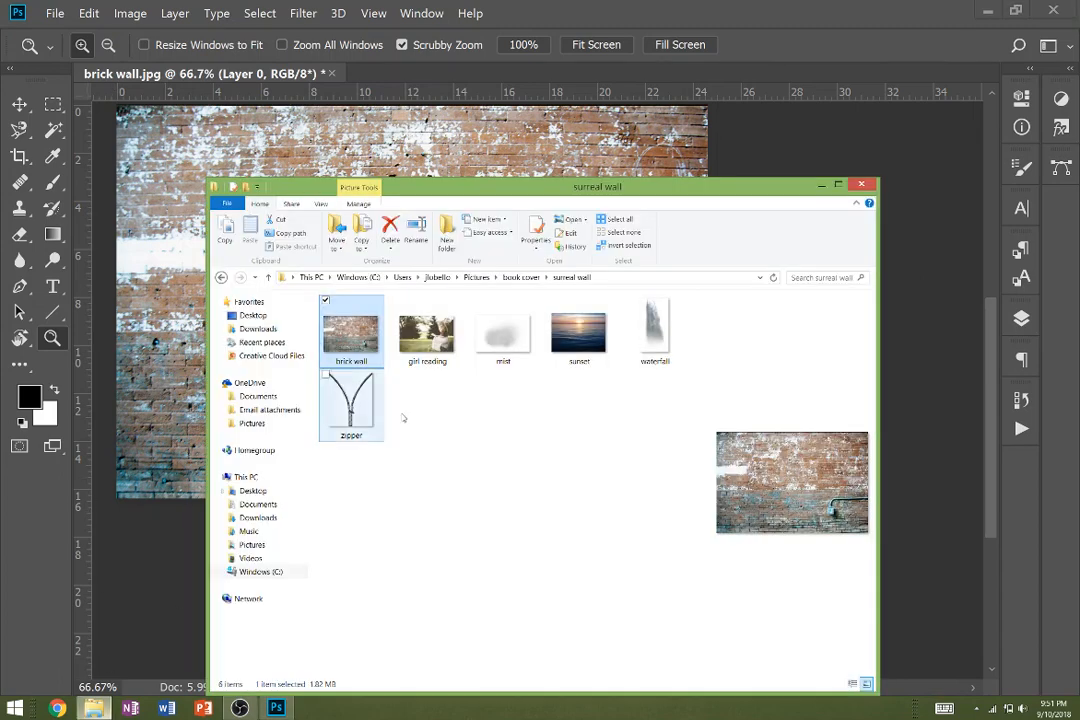
pyautogui.click(427, 330)
pyautogui.moveTo(427, 330); pyautogui.dragTo(150, 295)
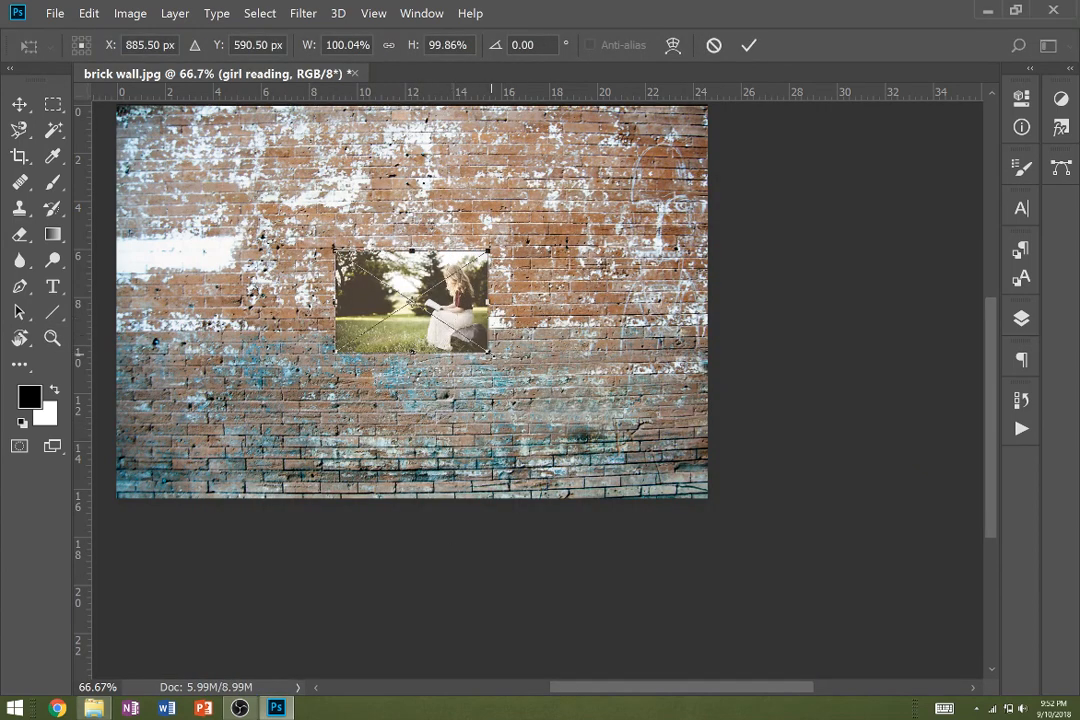
pyautogui.moveTo(488, 352); pyautogui.dragTo(710, 498)
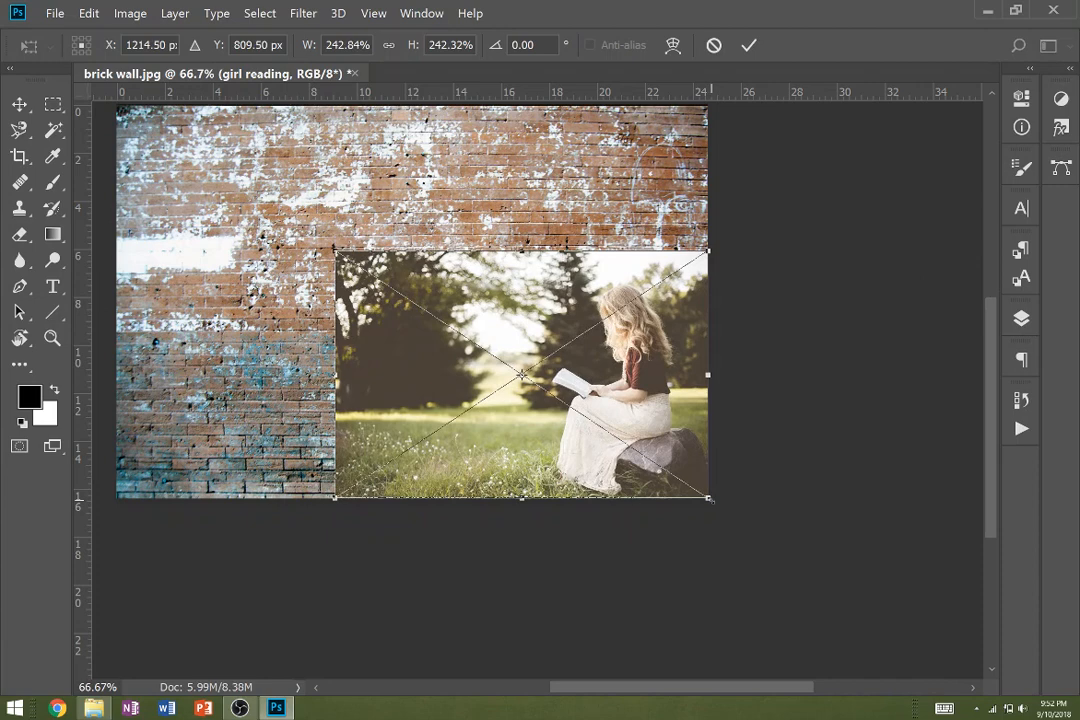
pyautogui.press('Return')
# Rasterize the girl reading smart object so the Eraser can be used on it.
pyautogui.press('z')
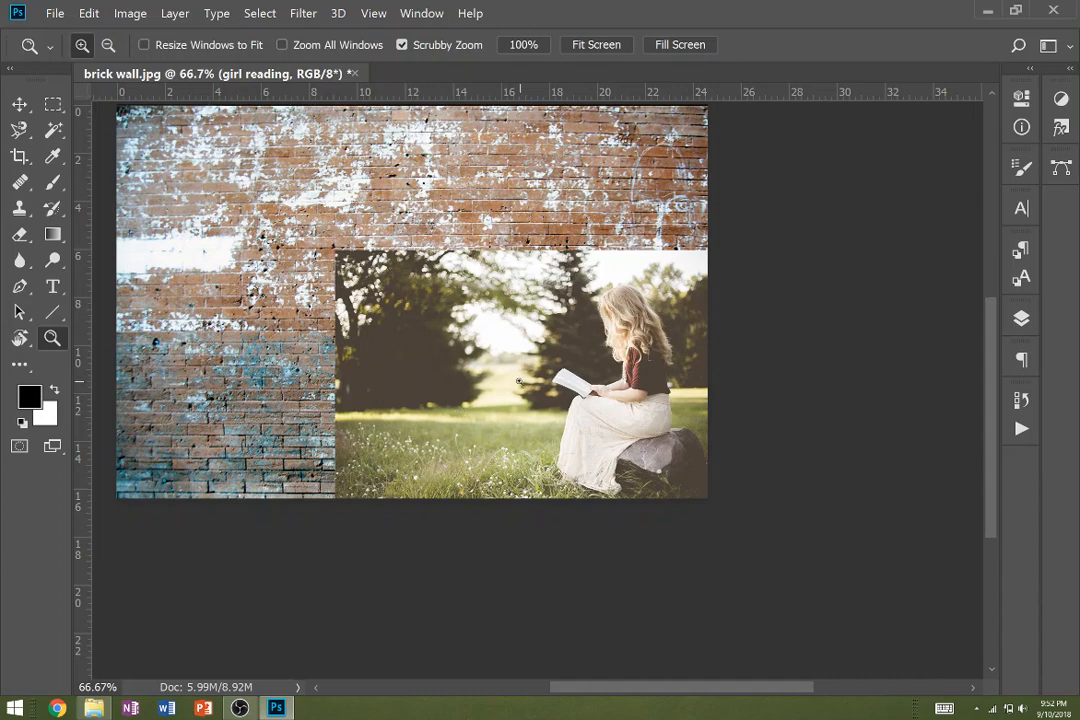
pyautogui.press('e')
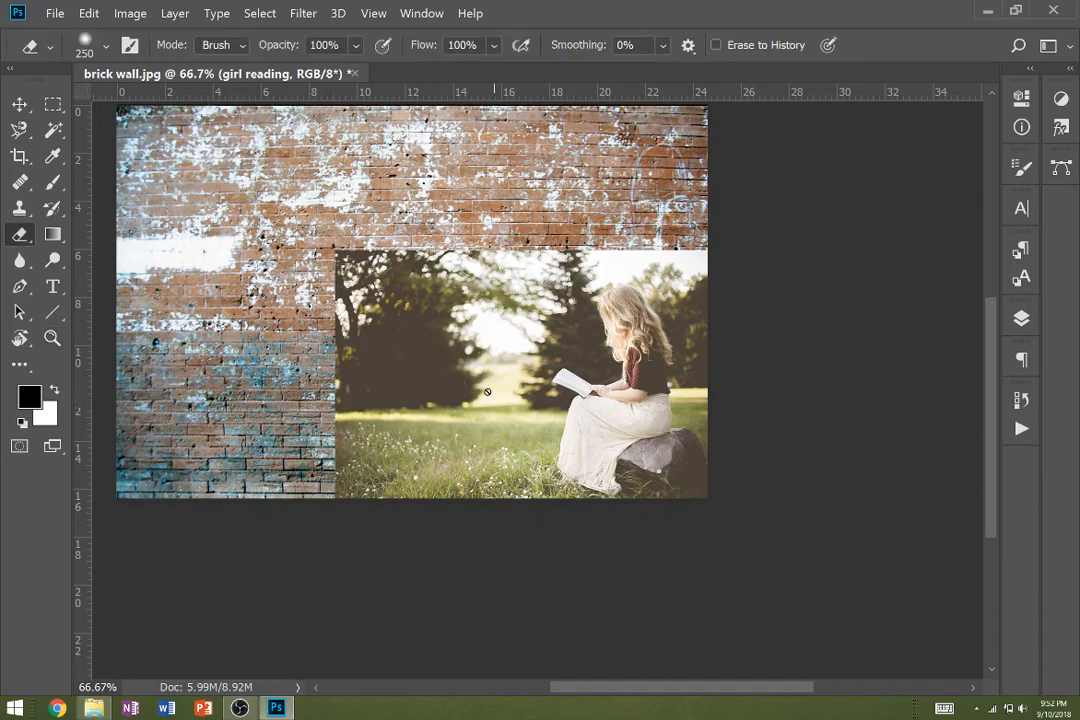
pyautogui.click(320, 281)
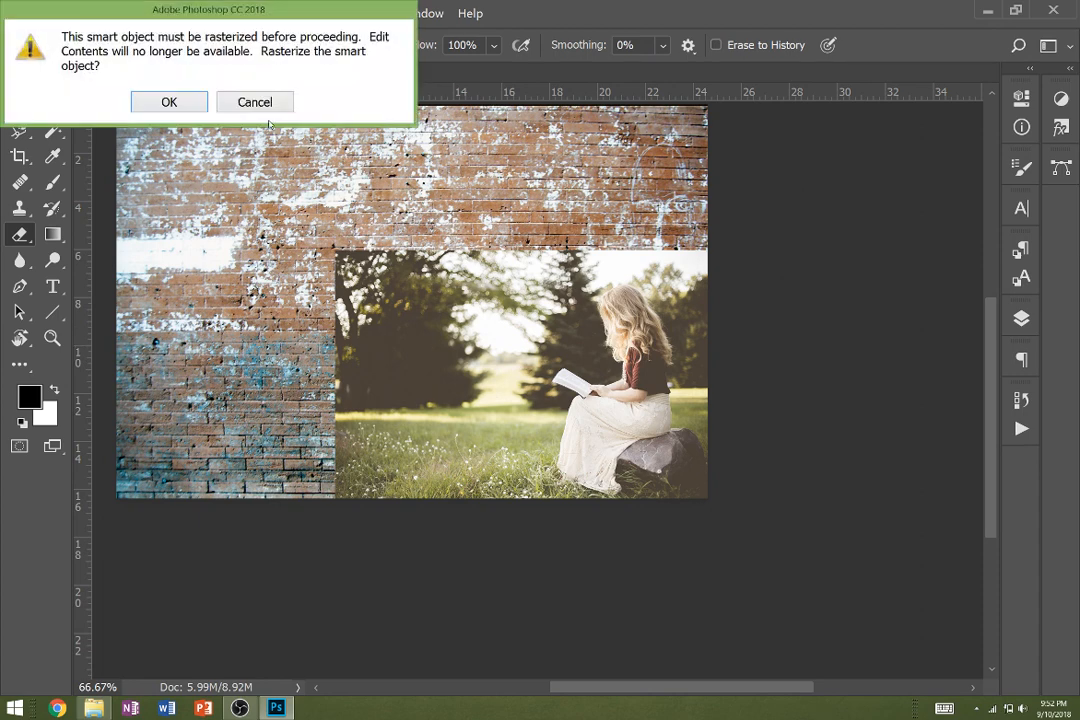
pyautogui.click(160, 100)
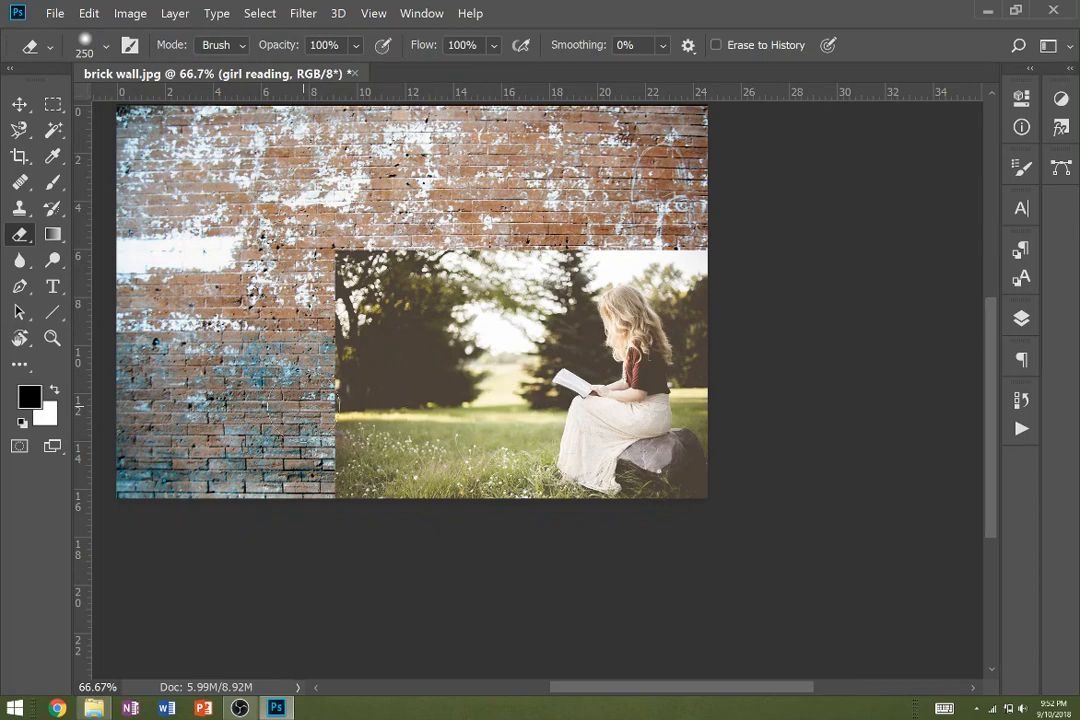
pyautogui.press('l')
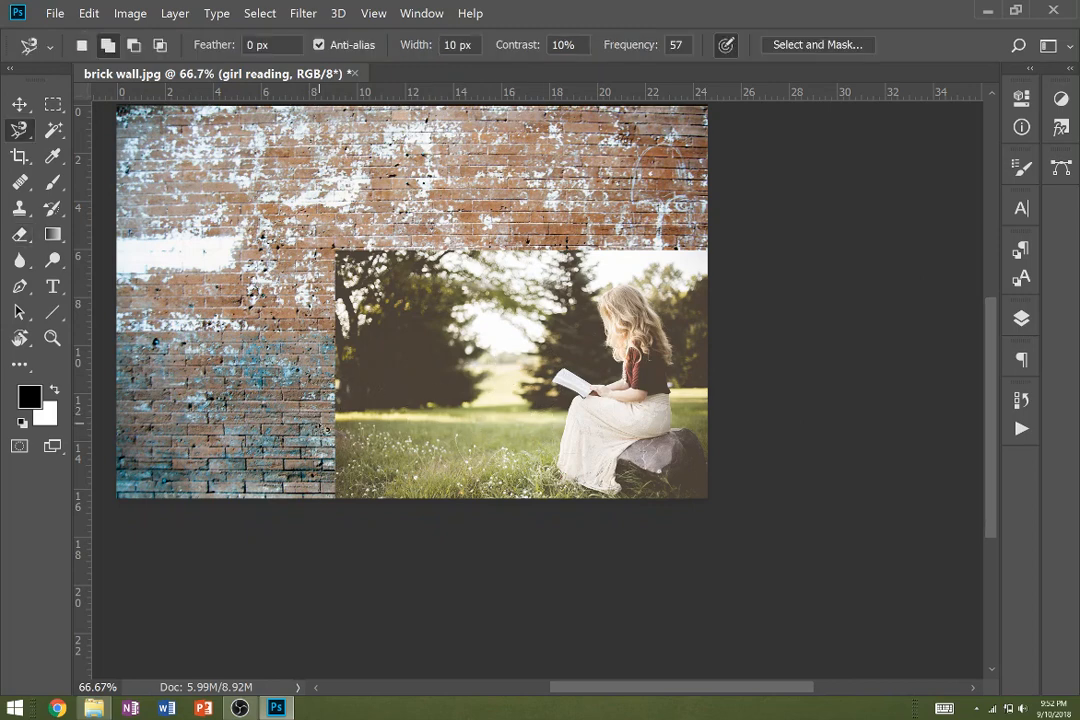
pyautogui.click(350, 419)
pyautogui.moveTo(519, 431)
pyautogui.mouseDown()
pyautogui.moveTo(440, 455)
pyautogui.moveTo(484, 458)
pyautogui.mouseUp()
pyautogui.press('Escape')
# Select the grass, rock and girl with her book using the Magnetic Lasso, tracing the grass's far edge and the girl's outline.
pyautogui.press('z')
pyautogui.click(540, 430)
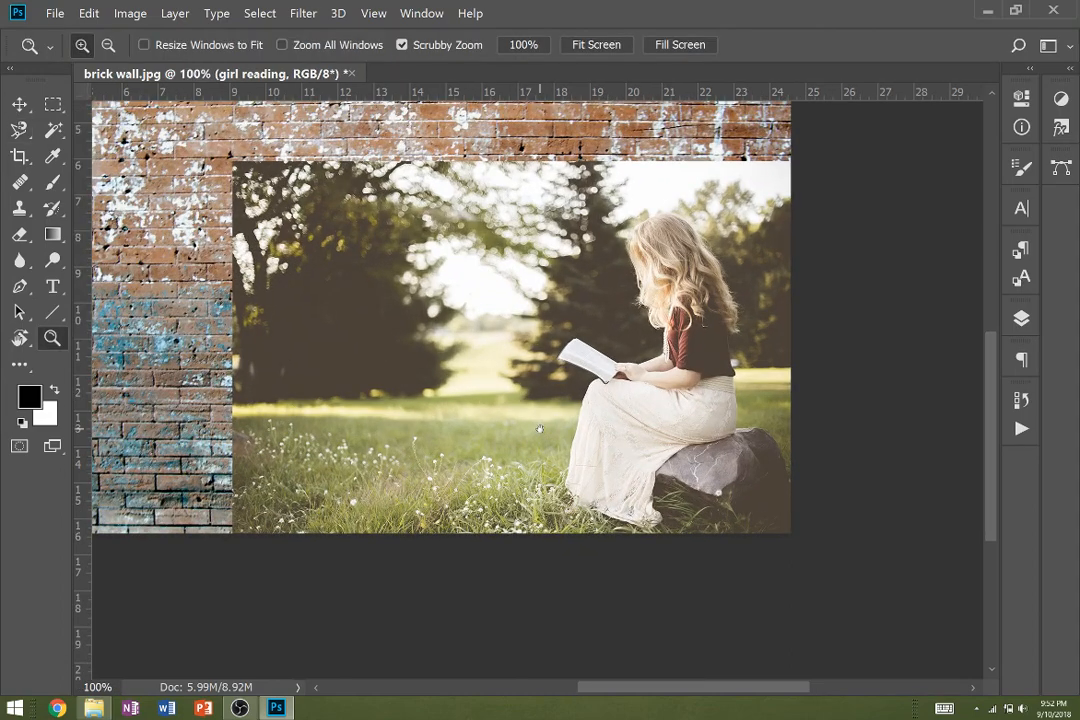
pyautogui.click(540, 430)
pyautogui.moveTo(540, 430); pyautogui.dragTo(700, 502)
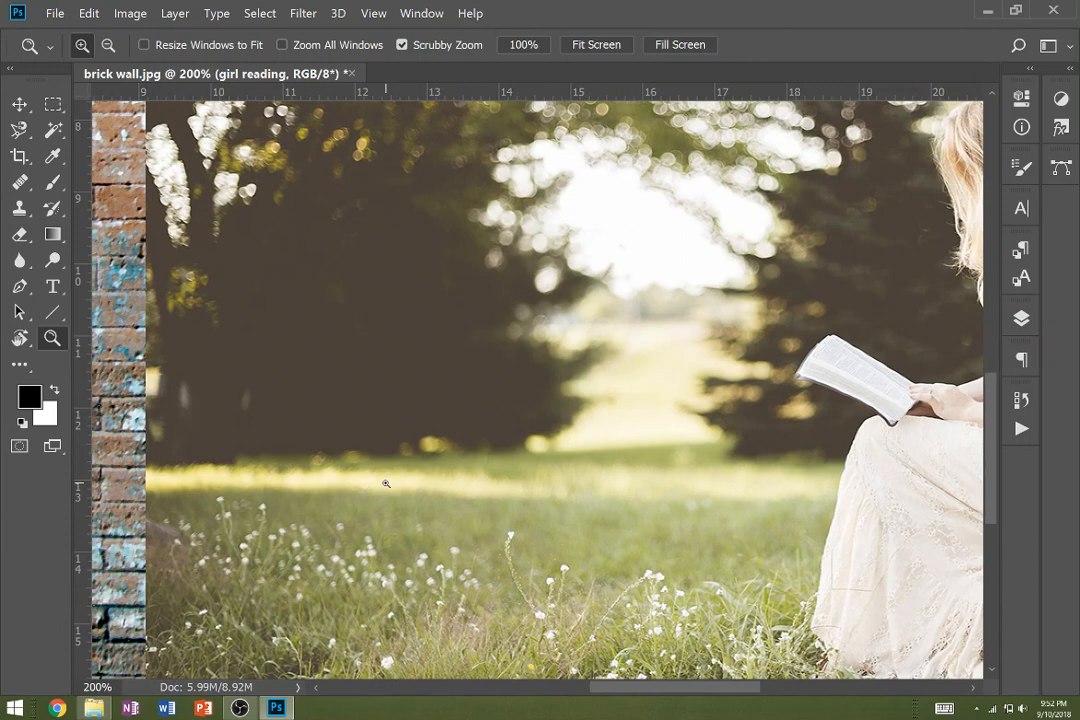
pyautogui.press('l')
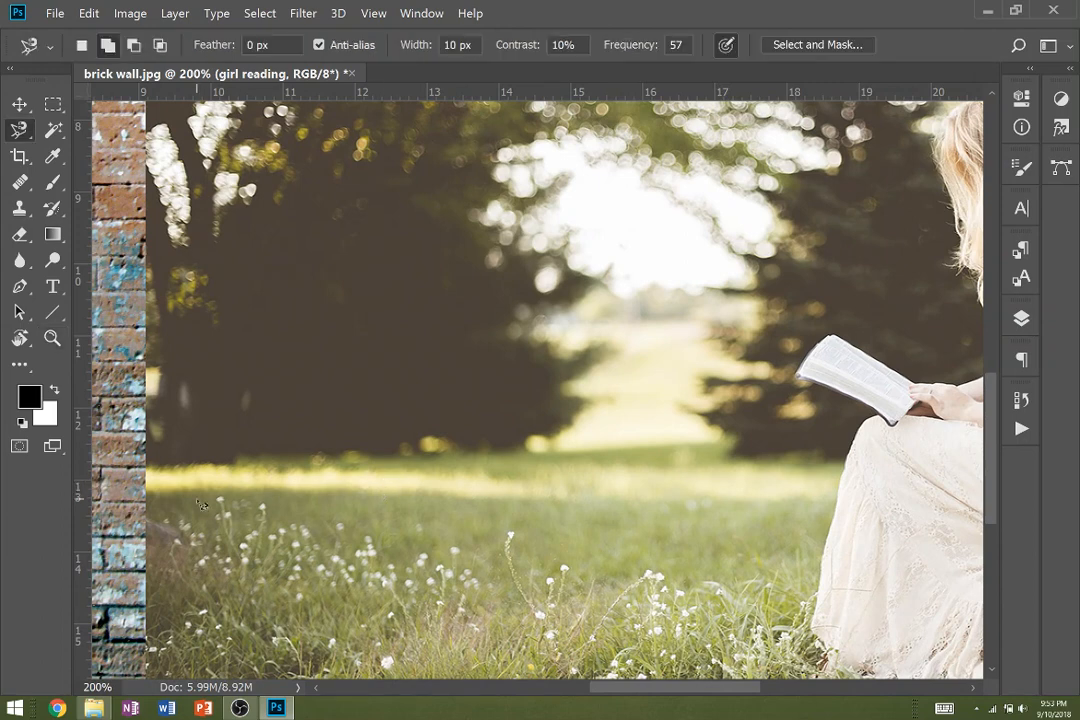
pyautogui.click(138, 492)
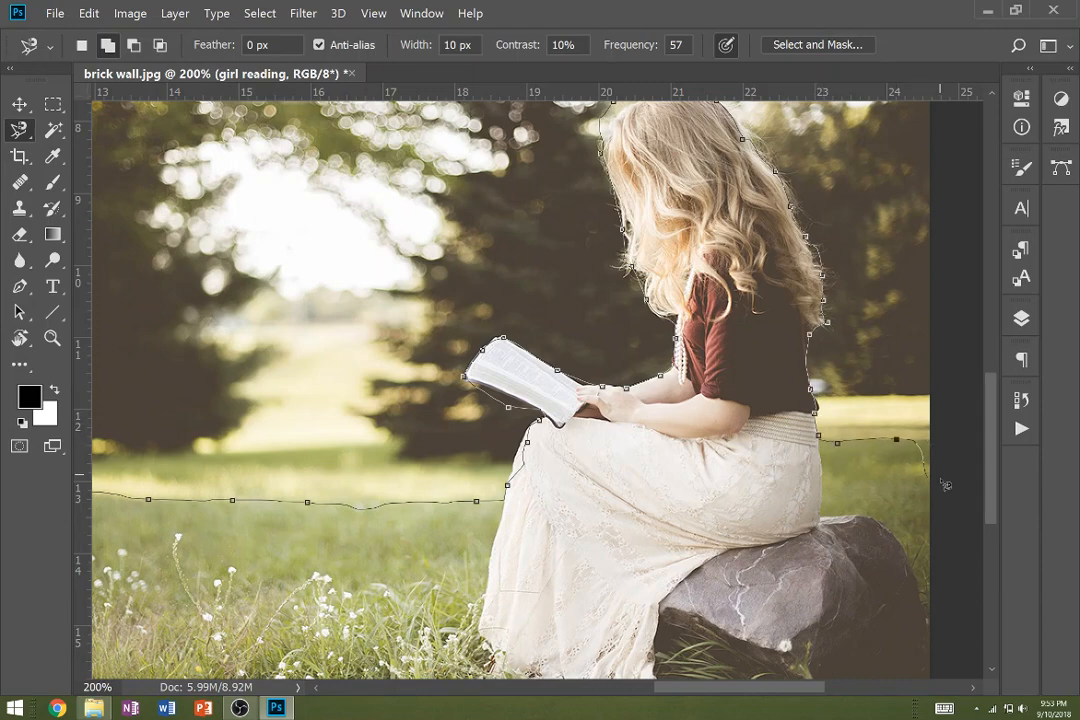
pyautogui.moveTo(971, 551); pyautogui.dragTo(923, 385)
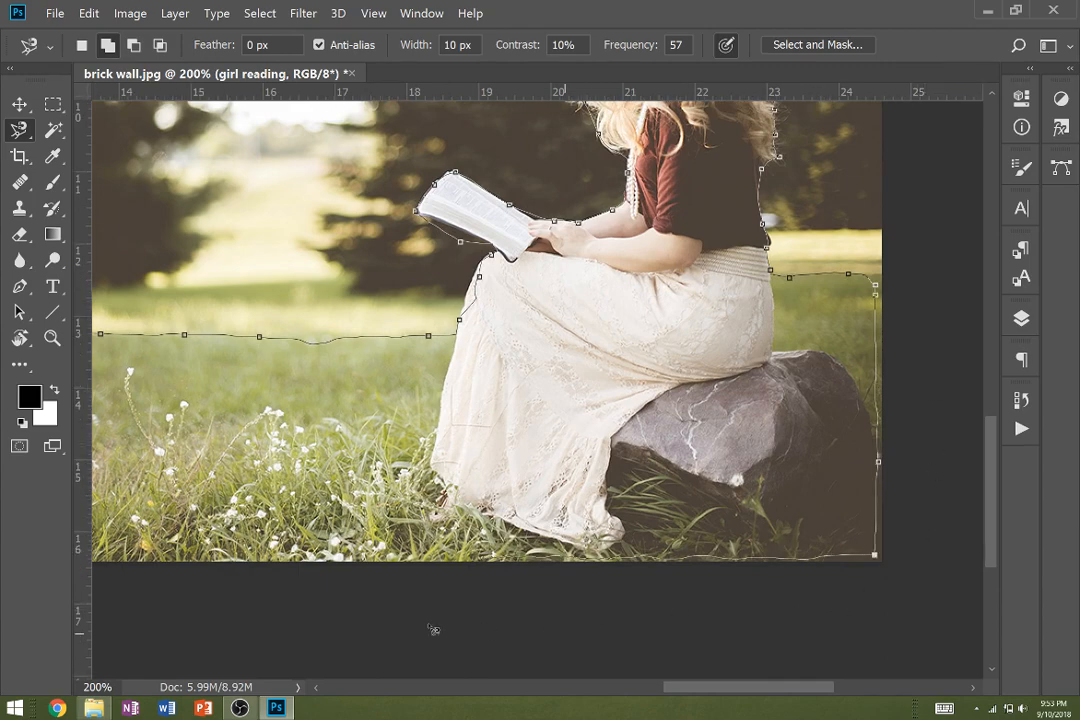
pyautogui.moveTo(362, 636)
pyautogui.mouseDown()
pyautogui.moveTo(511, 653)
pyautogui.moveTo(892, 638)
pyautogui.mouseUp()
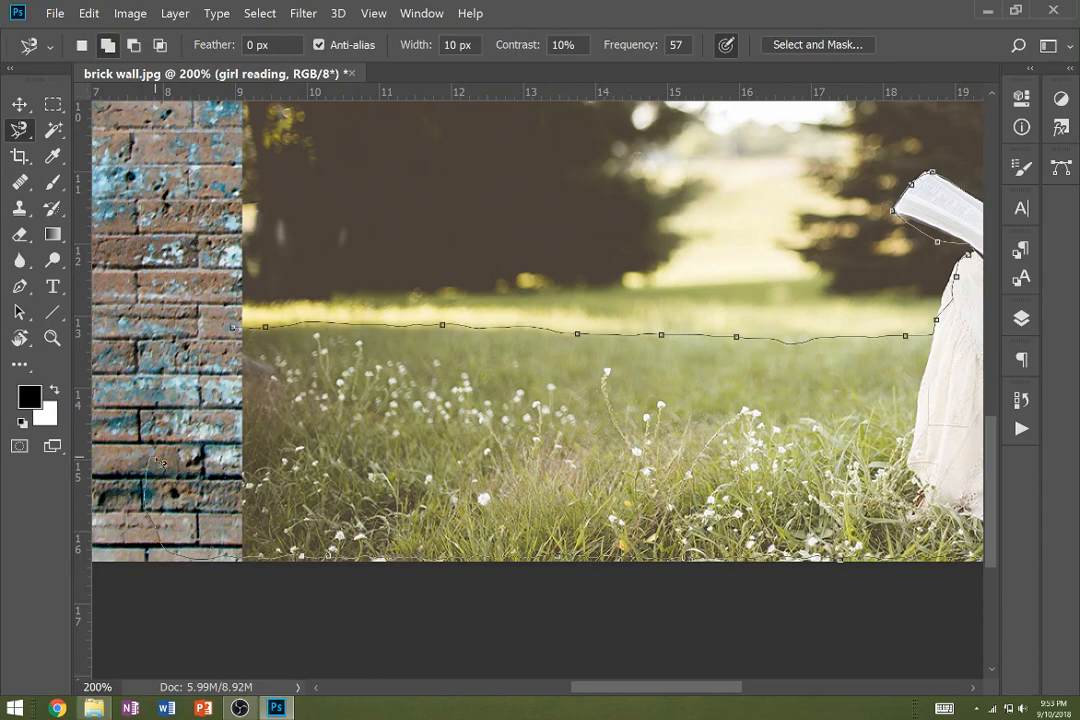
pyautogui.doubleClick(200, 283)
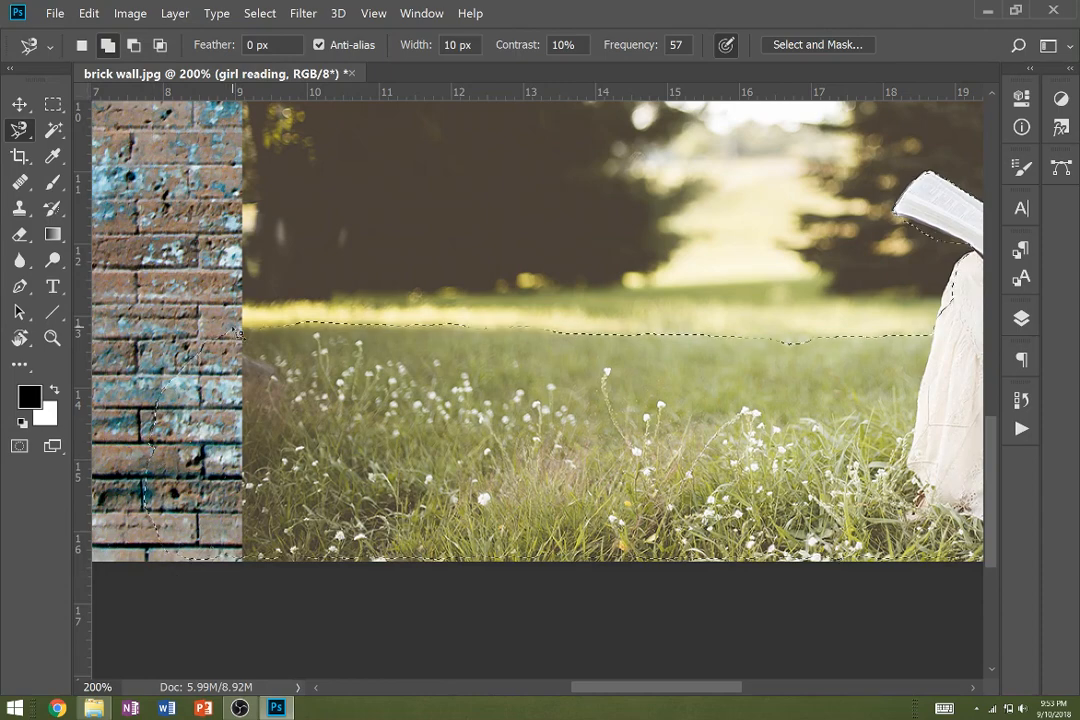
# Switch to Quick Mask and paint the photo's bottom and right edge strips into the selection with a 40 px white brush.
pyautogui.press('z')
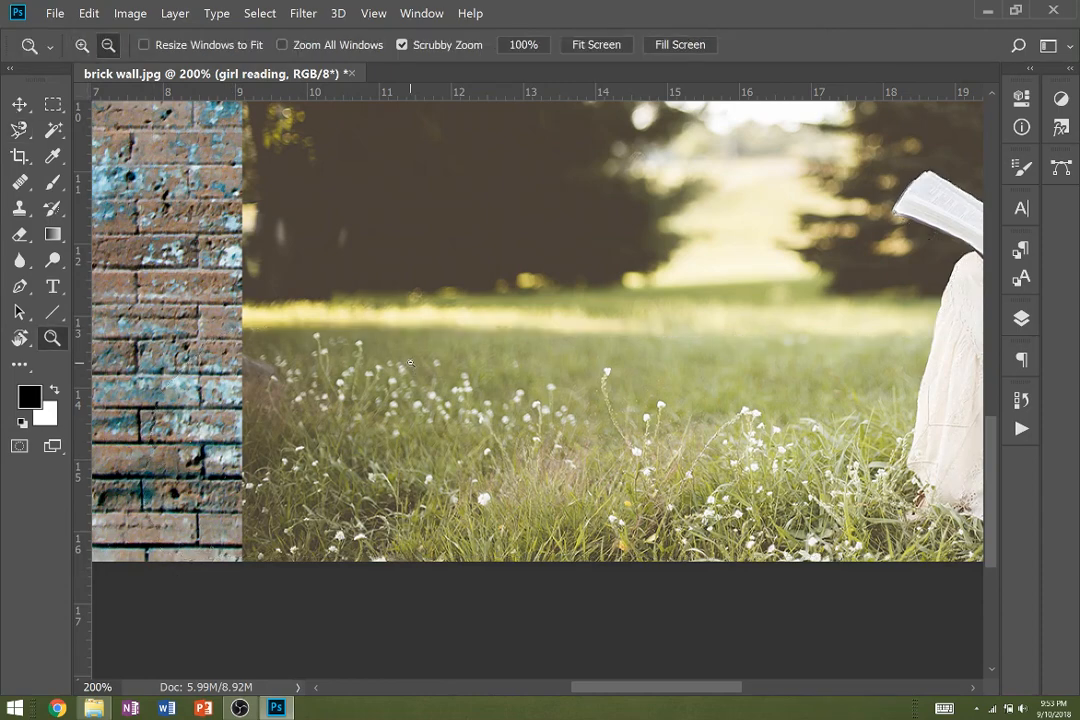
pyautogui.keyDown('alt'); pyautogui.click(428, 357); pyautogui.keyUp('alt')
pyautogui.hscroll(5, 430, 360)
pyautogui.scroll(1, 430, 360)
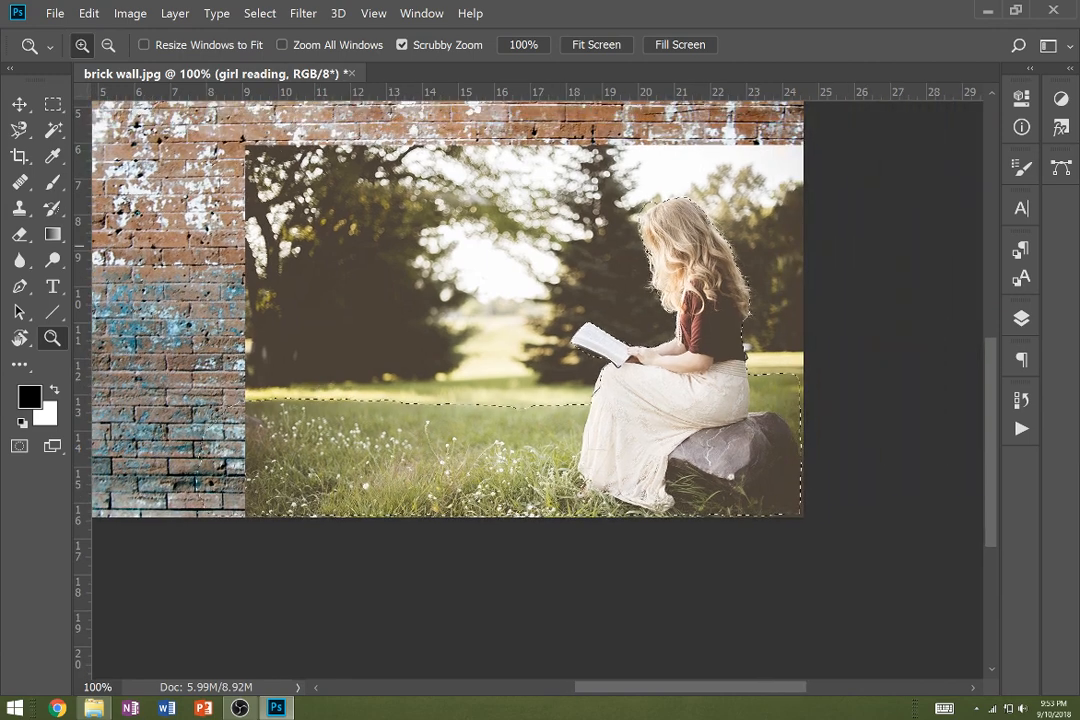
pyautogui.press('q')
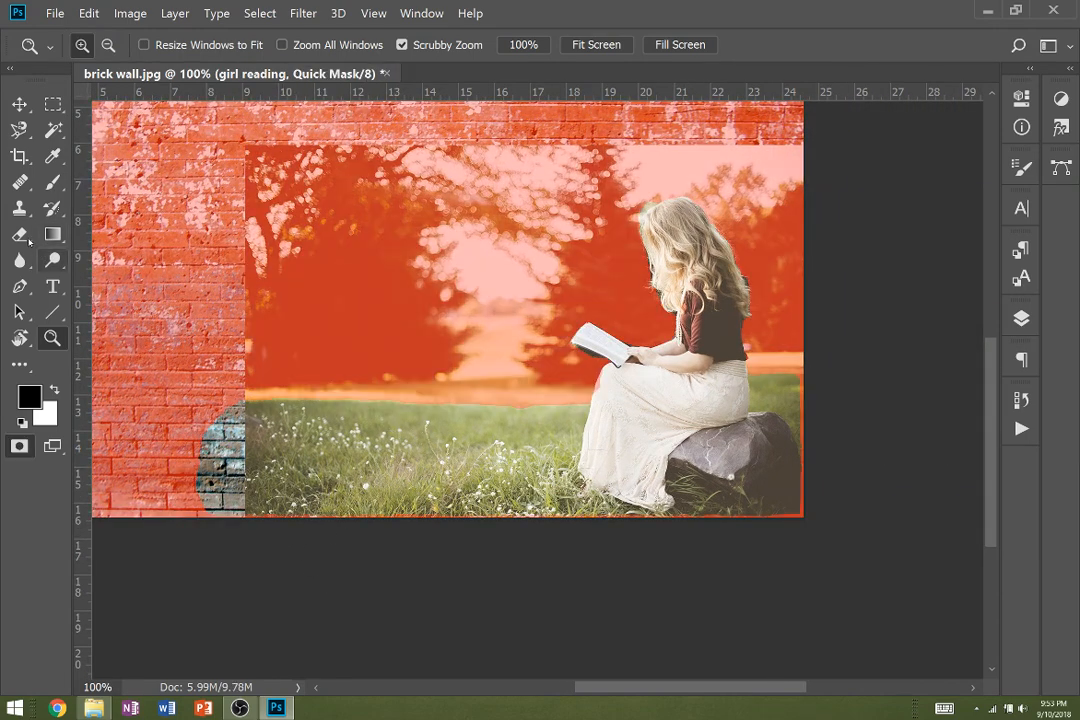
pyautogui.click(53, 182)
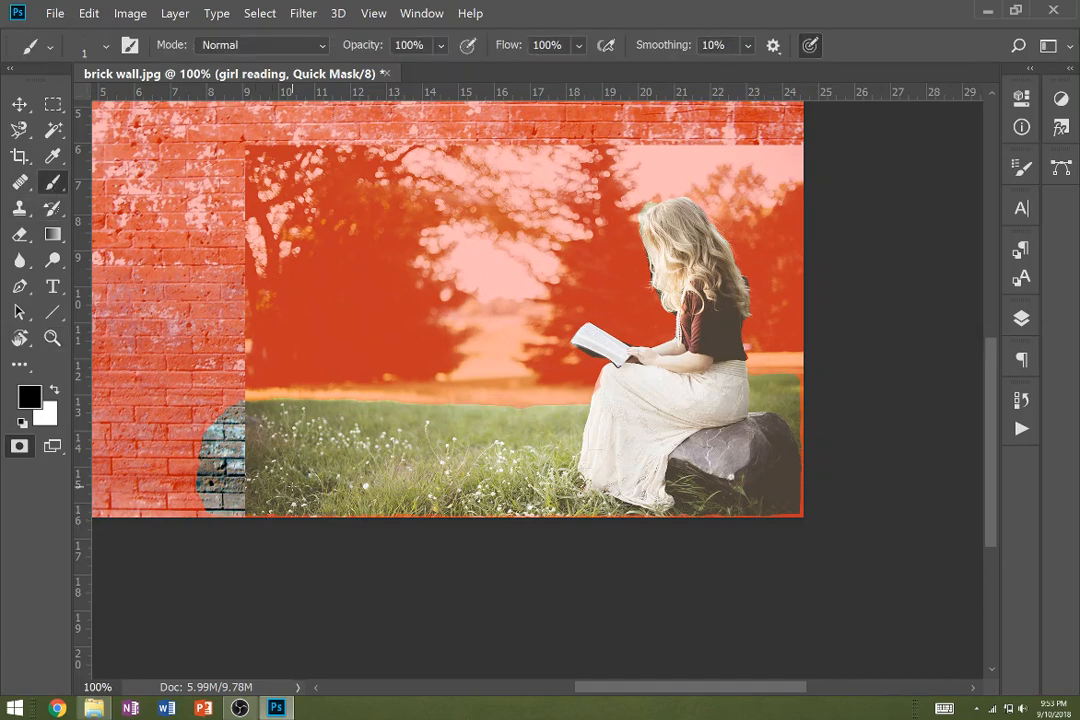
pyautogui.press(']')
pyautogui.press(']')
pyautogui.press(']')
pyautogui.press(']')
pyautogui.press(']')
pyautogui.press(']')
pyautogui.press(']')
pyautogui.press(']')
pyautogui.press(']')
pyautogui.press(']')
pyautogui.press(']')
pyautogui.press('x')
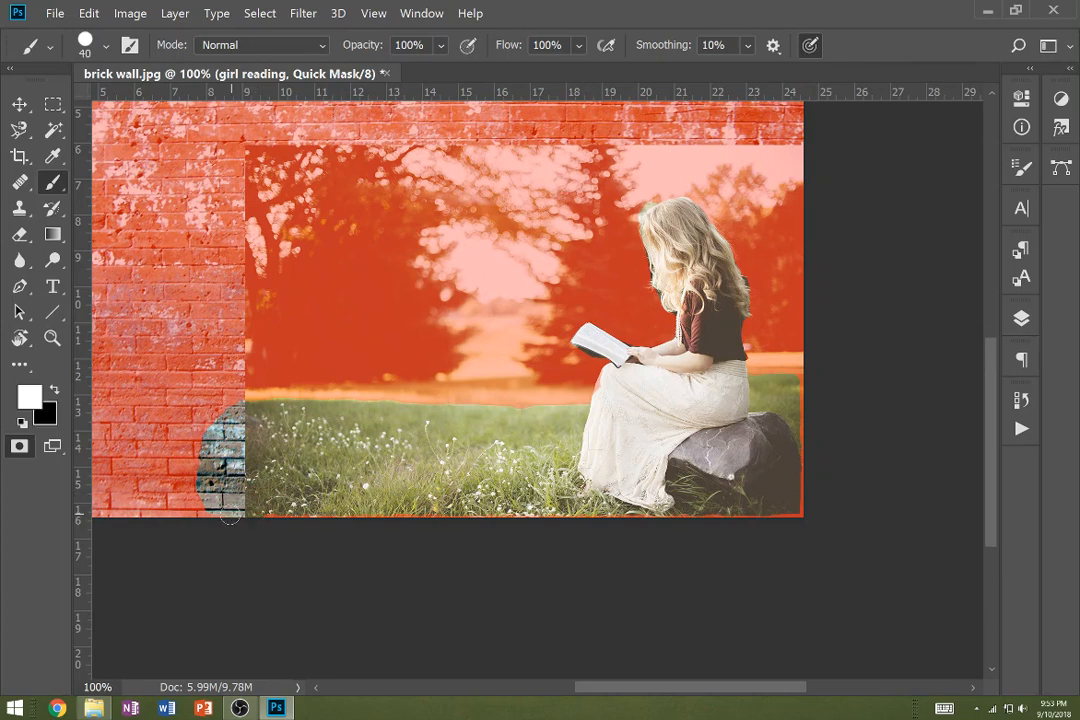
pyautogui.moveTo(282, 515)
pyautogui.mouseDown()
pyautogui.moveTo(510, 527)
pyautogui.moveTo(785, 516)
pyautogui.moveTo(803, 491)
pyautogui.moveTo(802, 388)
pyautogui.mouseUp()
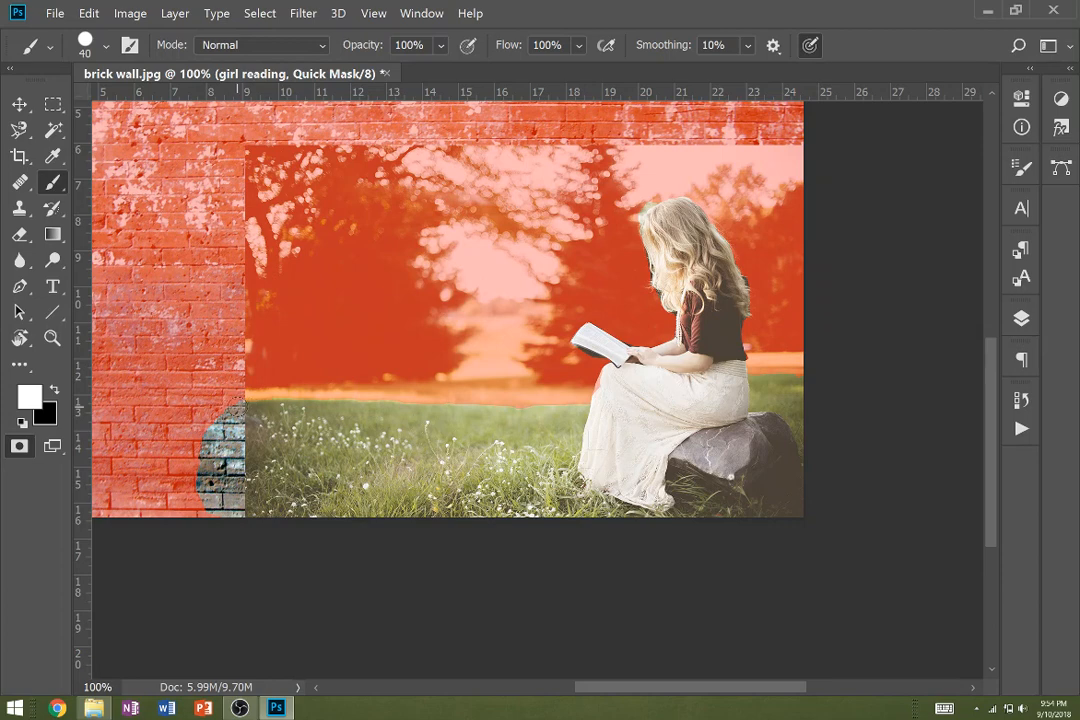
# Undo a trial straight stroke and even out the mask's border along the grass's far edge with the white brush.
pyautogui.keyDown('shift'); pyautogui.click(242, 403); pyautogui.keyUp('shift')
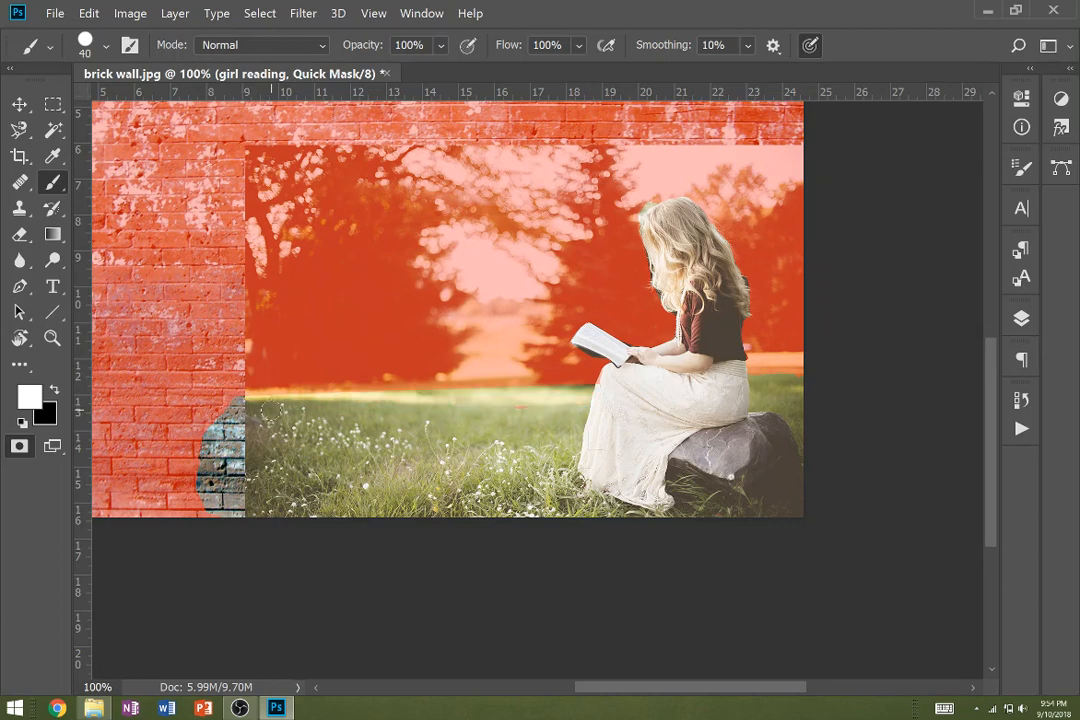
pyautogui.hotkey('ctrl', 'z')
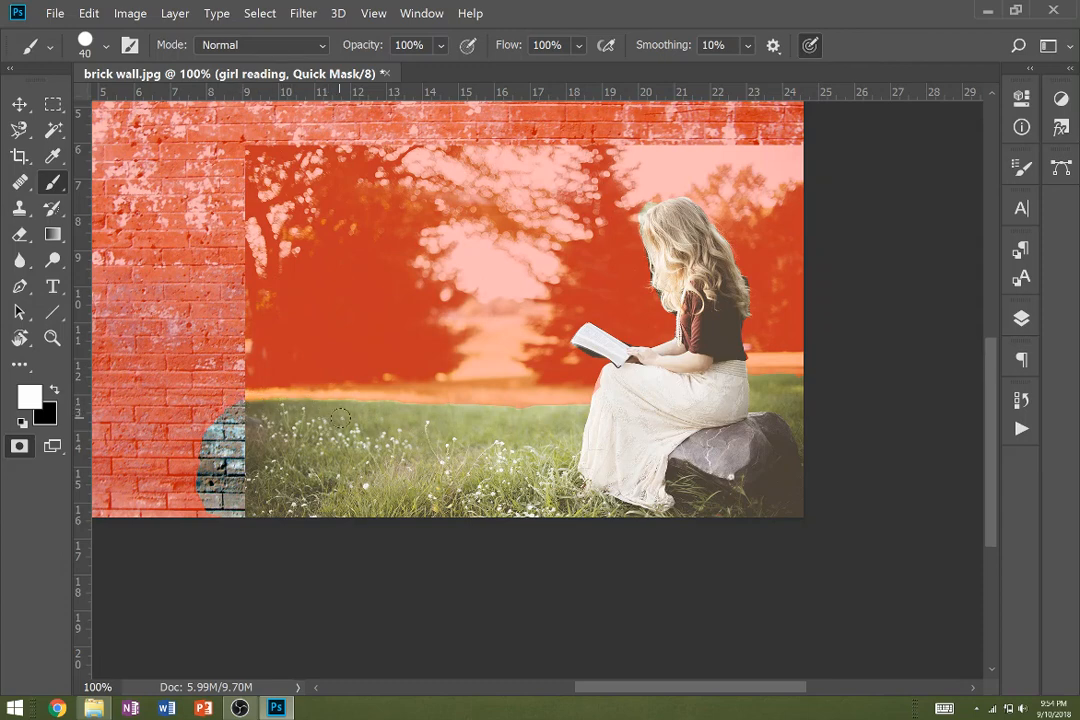
pyautogui.moveTo(399, 408)
pyautogui.mouseDown()
pyautogui.moveTo(586, 415)
pyautogui.moveTo(661, 433)
pyautogui.mouseUp()
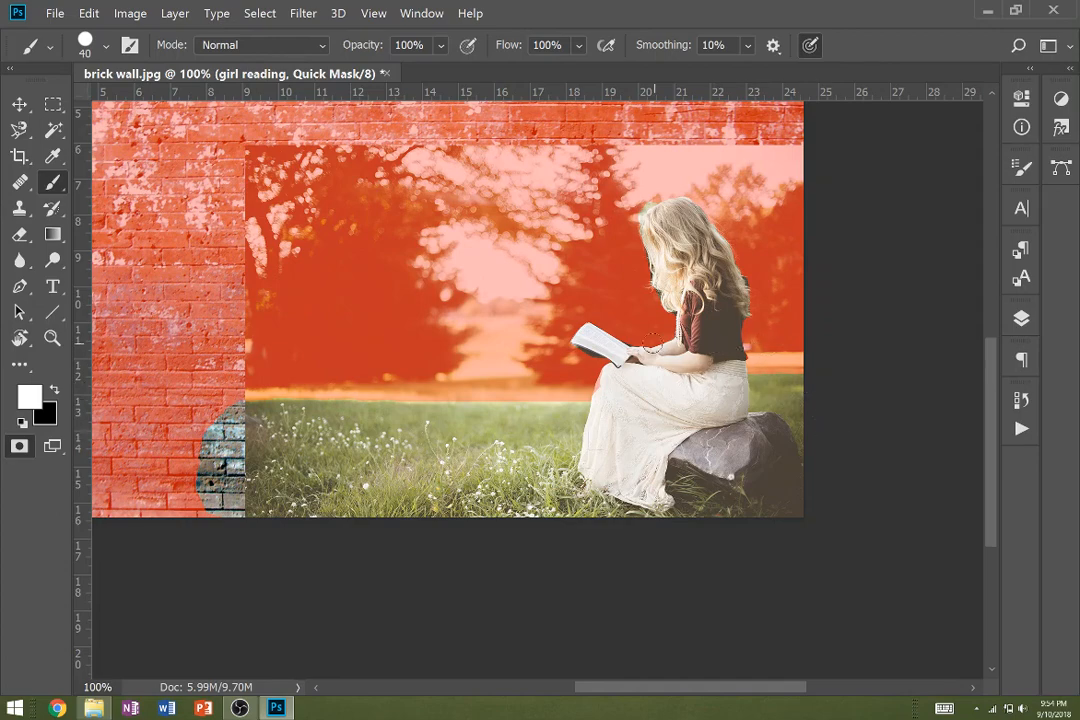
# Mask out the leftover dark background beneath the open book with a 9 px black brush.
pyautogui.press('z')
pyautogui.click(634, 330)
pyautogui.click(634, 330)
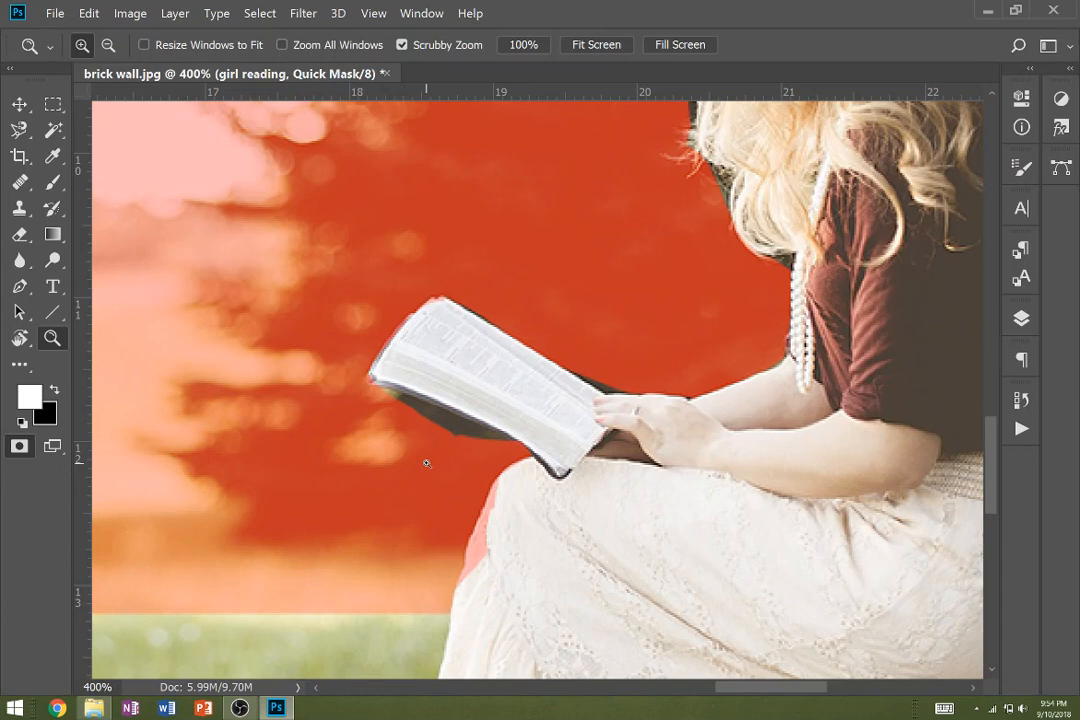
pyautogui.press('b')
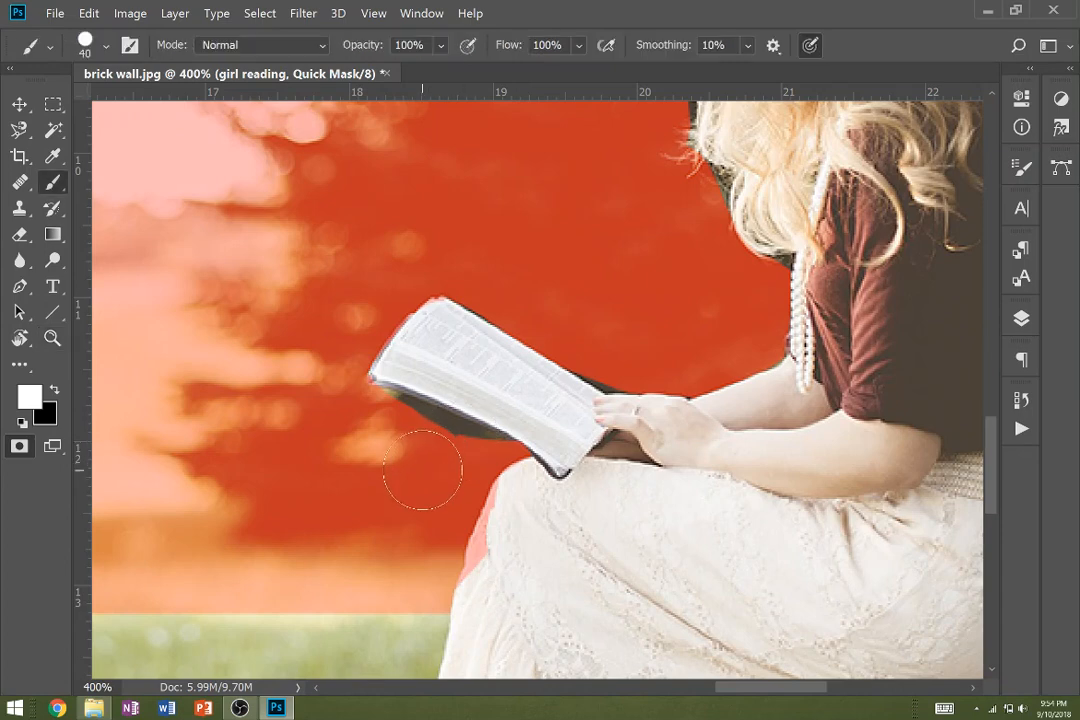
pyautogui.click(395, 453)
pyautogui.hotkey('ctrl', 'z')
pyautogui.press('x')
pyautogui.press('[')
pyautogui.press('[')
pyautogui.press('[')
pyautogui.press('[')
pyautogui.press('[')
pyautogui.press('[')
pyautogui.press('[')
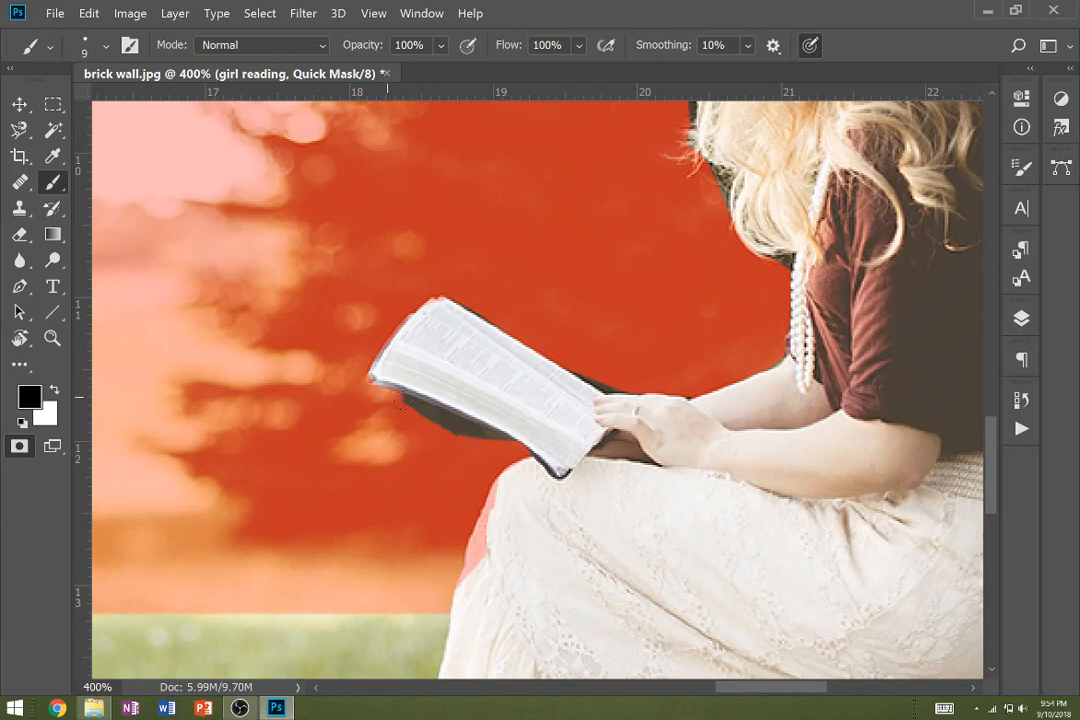
pyautogui.moveTo(387, 397); pyautogui.dragTo(502, 440)
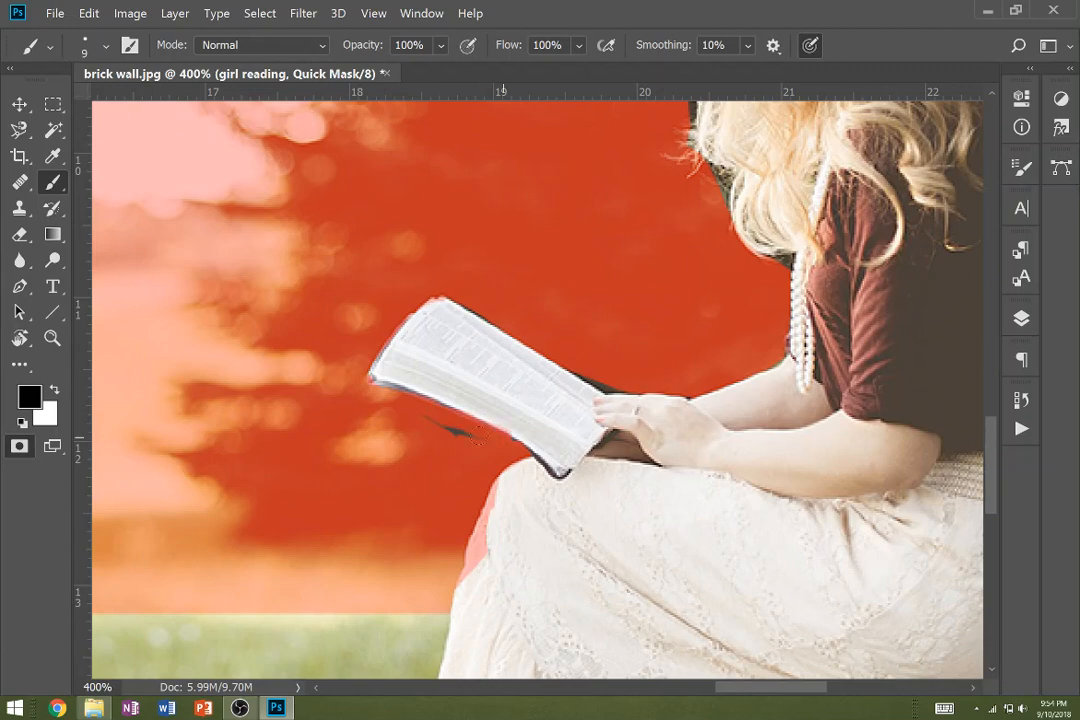
# Mask out the brown gap between the book, the girl's hand and her skirt with a 5 px black brush.
pyautogui.press('z')
pyautogui.click(612, 446)
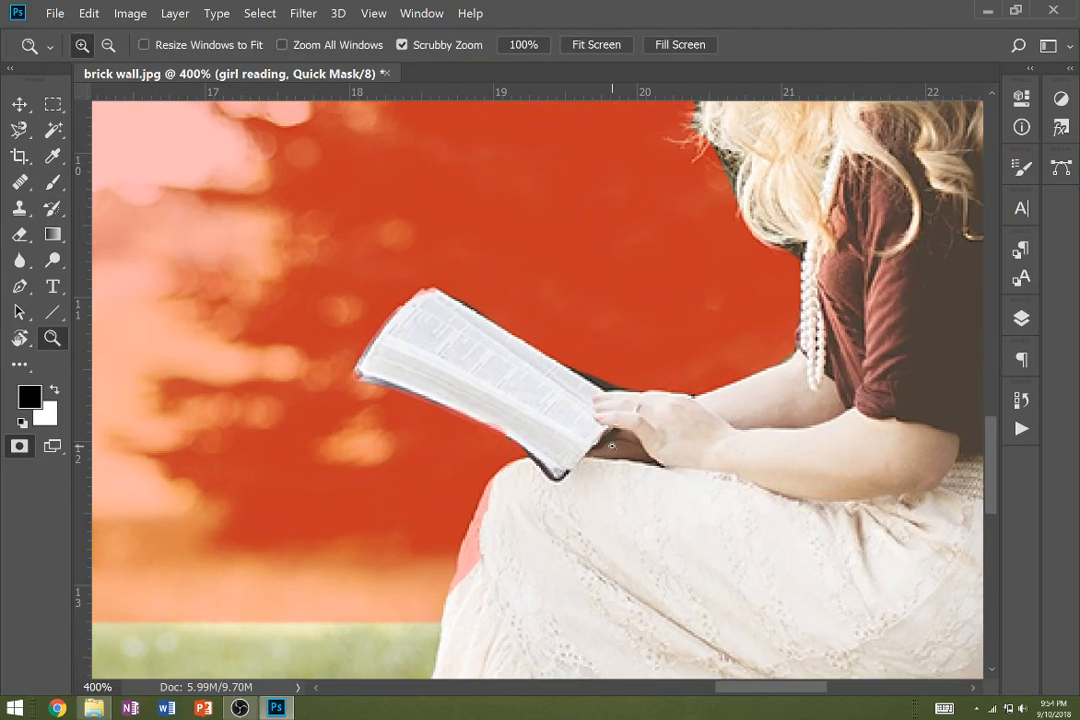
pyautogui.click(612, 446)
pyautogui.click(612, 446)
pyautogui.click(612, 446)
pyautogui.click(612, 446)
pyautogui.click(612, 446)
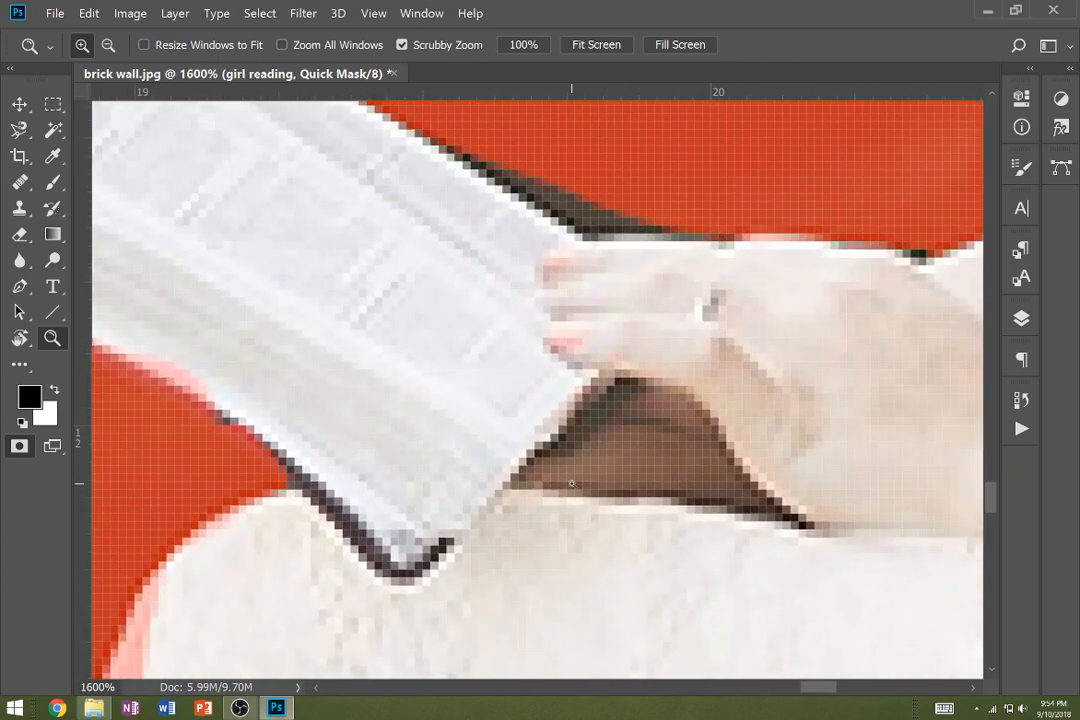
pyautogui.press('b')
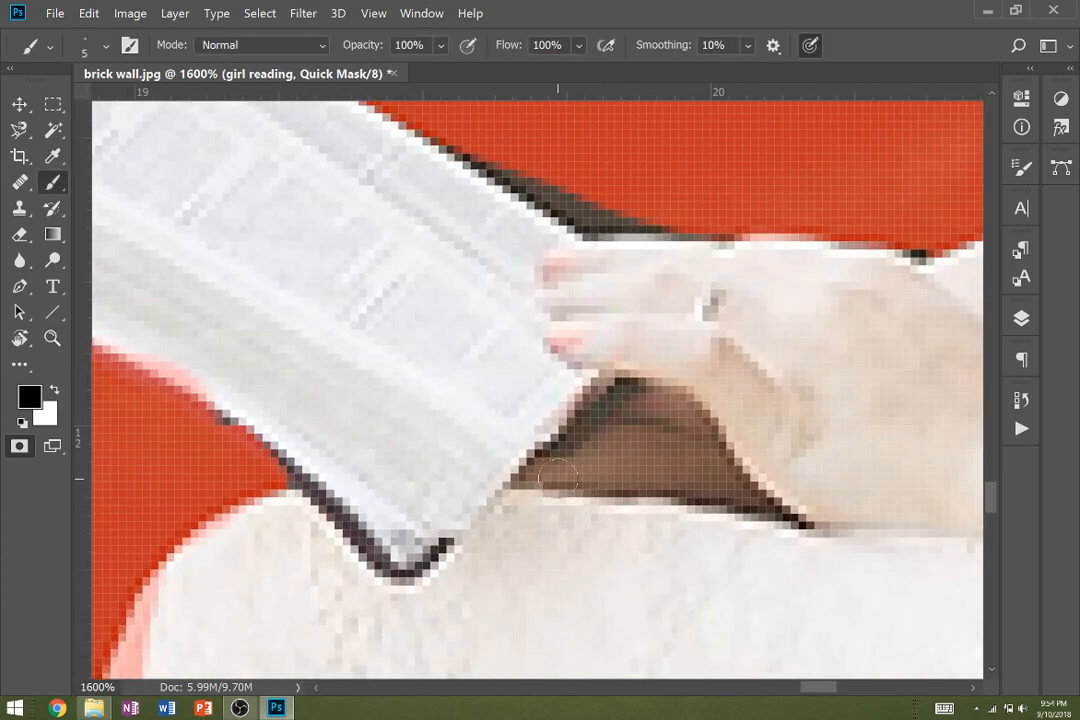
pyautogui.press('[')
pyautogui.press('[')
pyautogui.click(550, 477)
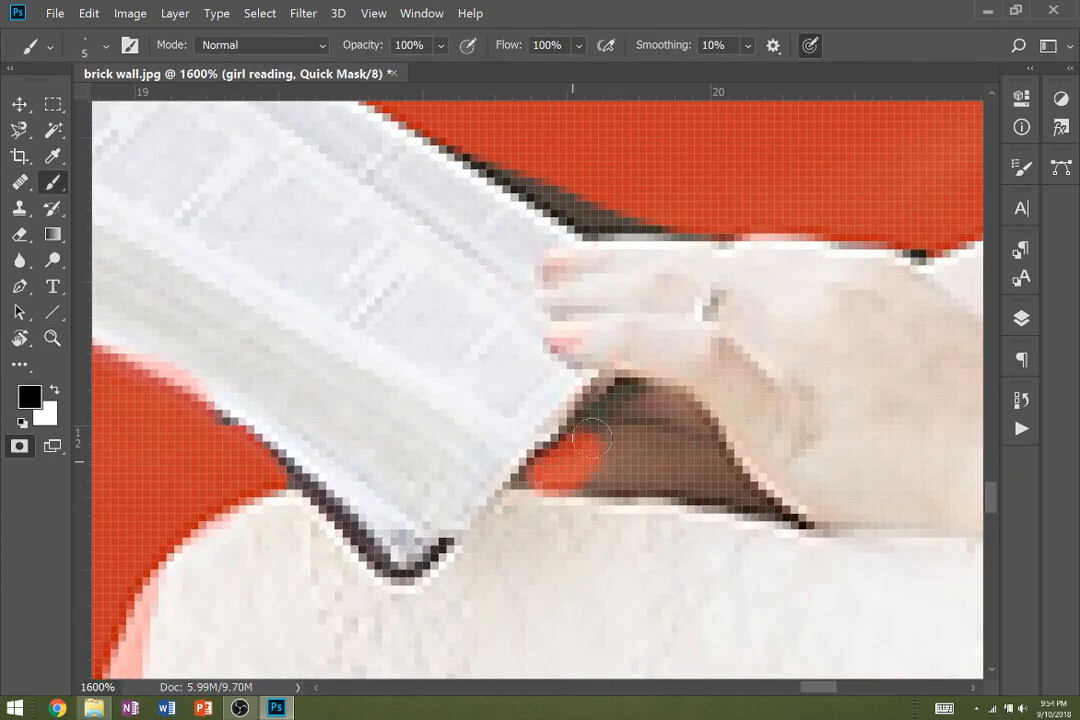
pyautogui.moveTo(550, 477); pyautogui.dragTo(685, 432)
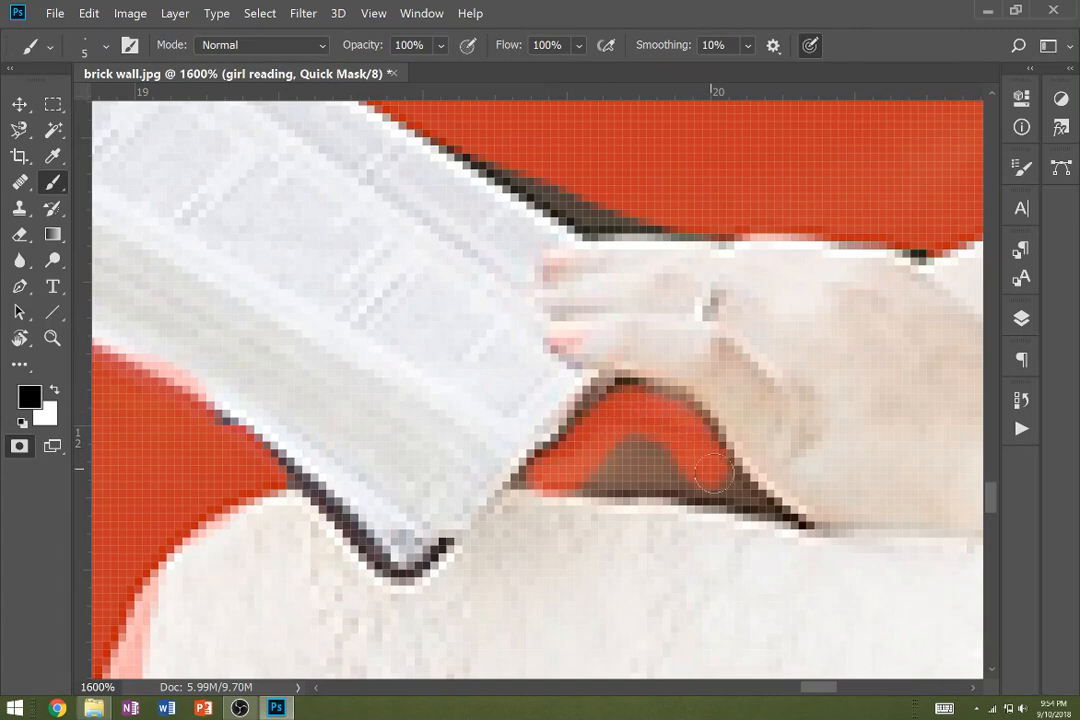
pyautogui.moveTo(685, 432); pyautogui.dragTo(590, 462)
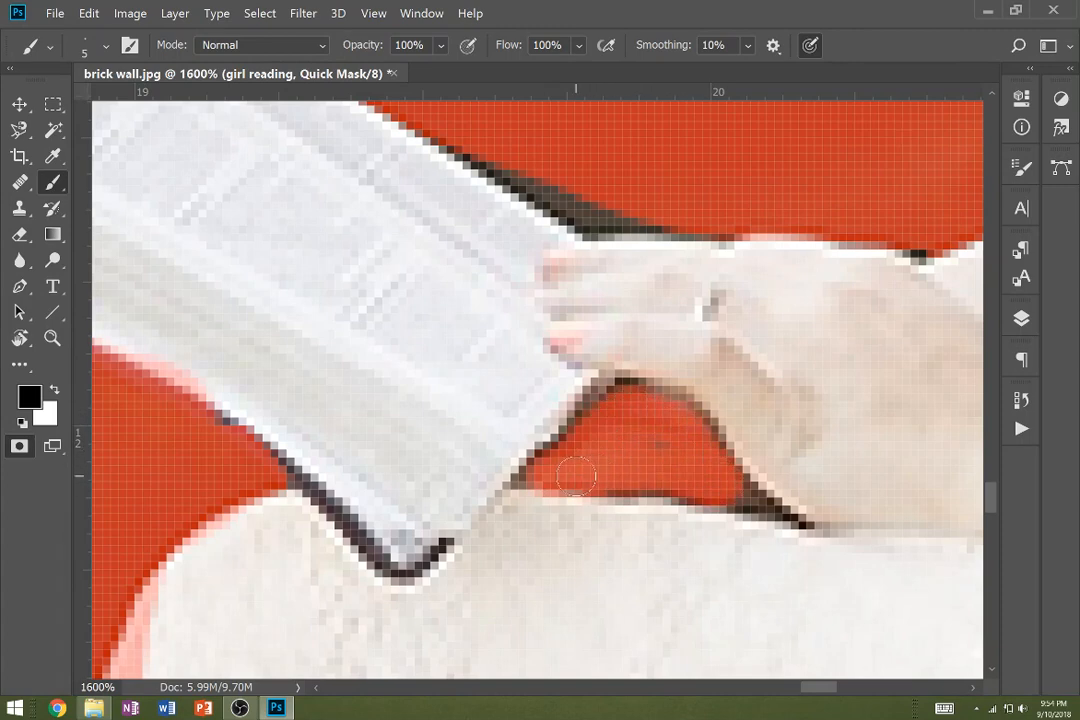
# Extend the mask into the gap's narrow corner under the wrist with a 1 px brush.
pyautogui.press('[')
pyautogui.press('[')
pyautogui.press('[')
pyautogui.press('[')
pyautogui.moveTo(735, 501); pyautogui.dragTo(790, 514)
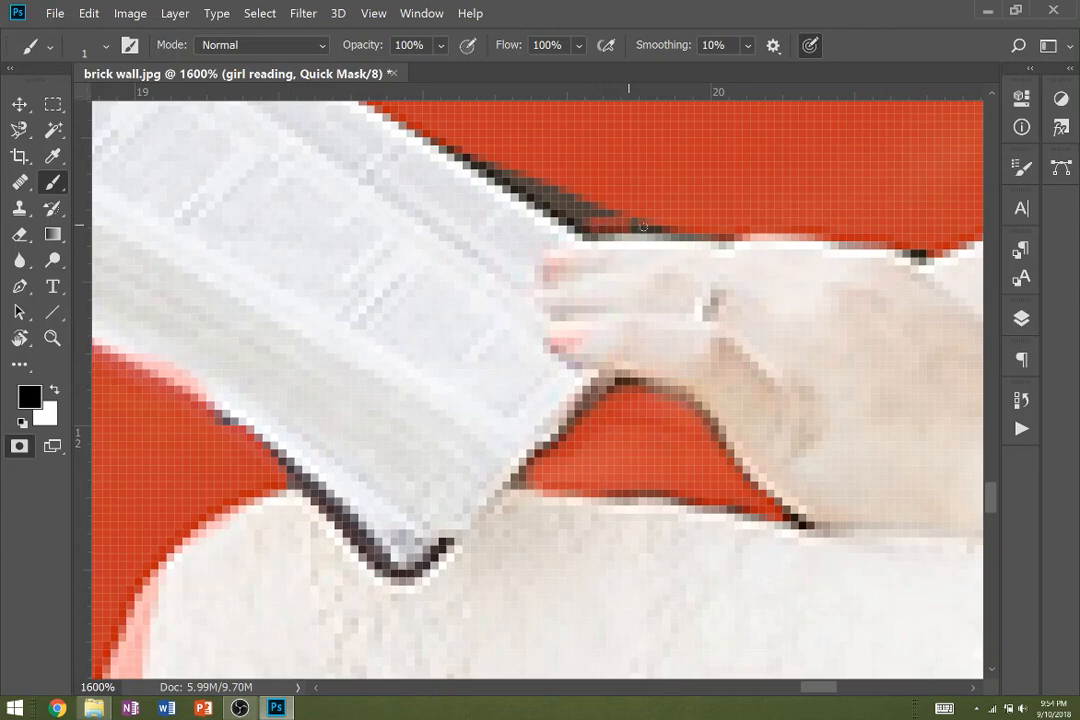
# Mask out the dark sliver along the book's upper edge and above the hand with the 1 px brush.
pyautogui.moveTo(655, 230); pyautogui.dragTo(597, 221)
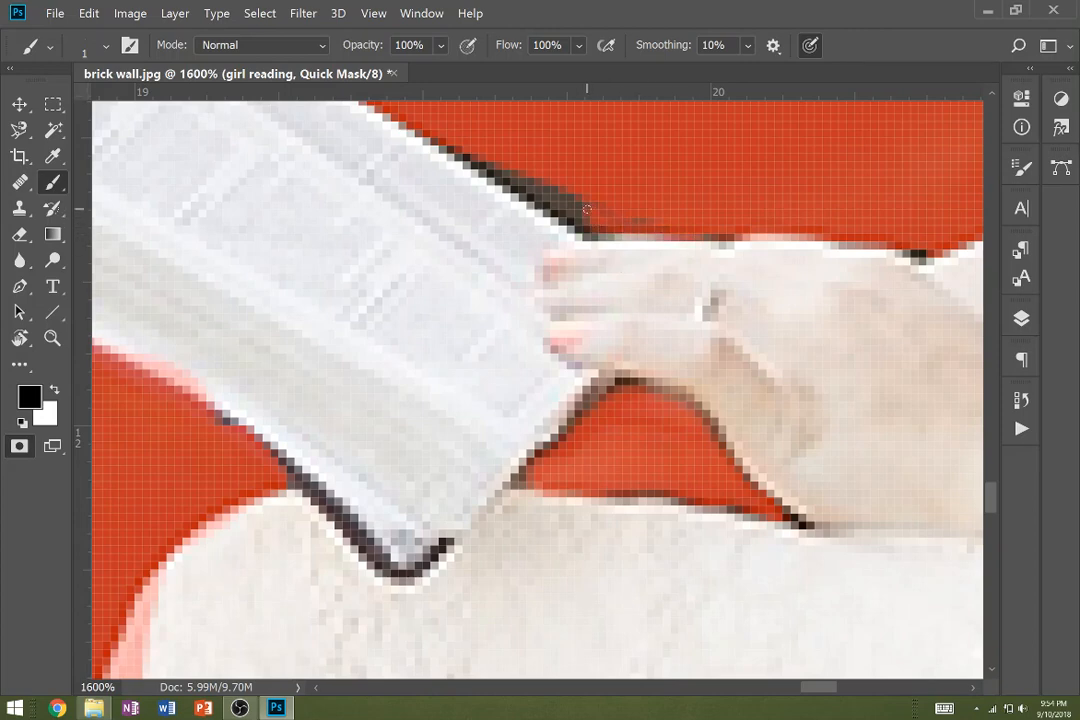
pyautogui.moveTo(597, 221); pyautogui.dragTo(522, 188)
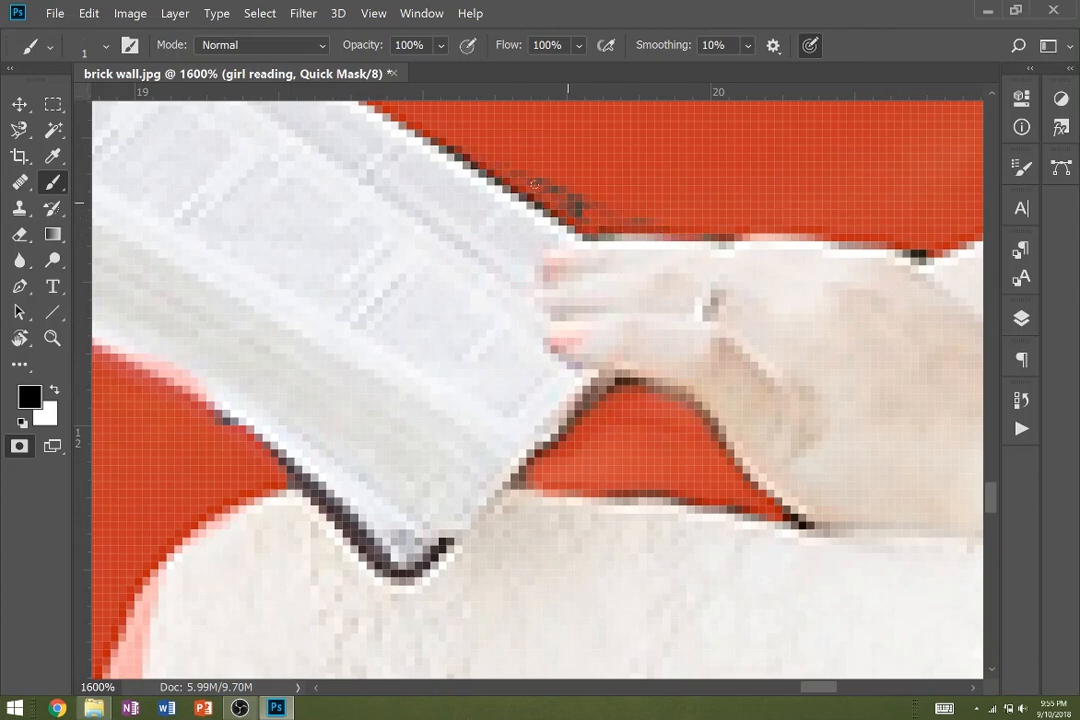
pyautogui.moveTo(522, 188); pyautogui.dragTo(553, 198)
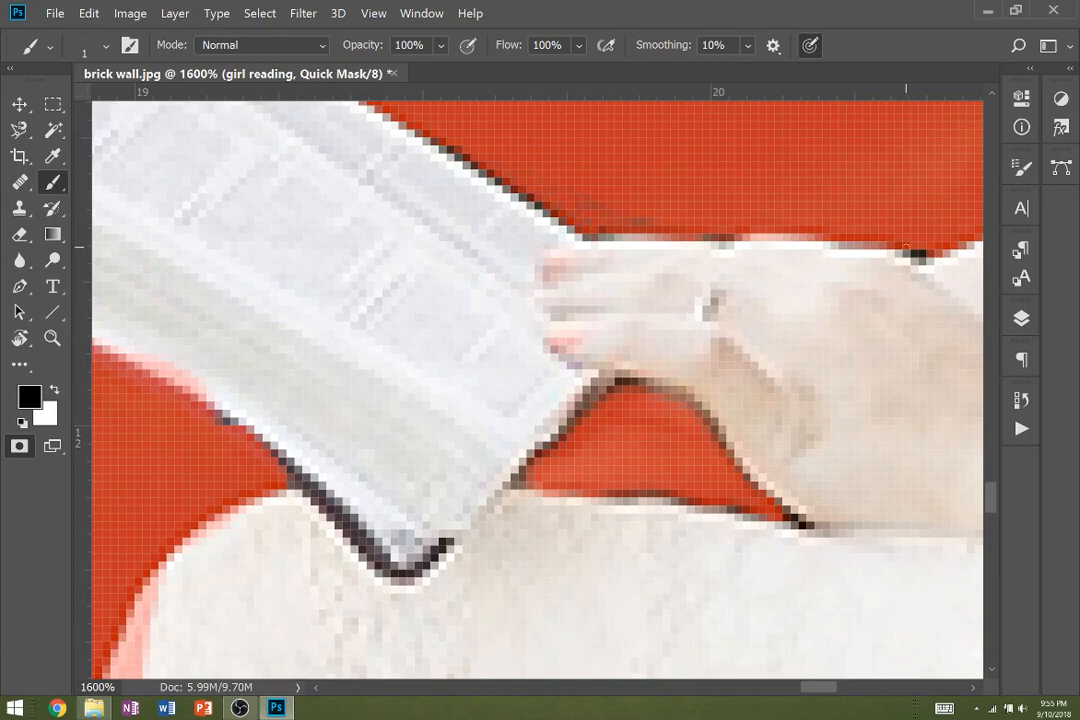
pyautogui.moveTo(906, 246); pyautogui.dragTo(903, 248)
# Mask out the leftover dark background along both sides of the girl's hair with a 4 px black brush.
pyautogui.press('z')
pyautogui.keyDown('alt'); pyautogui.click(590, 213); pyautogui.keyUp('alt')
pyautogui.keyDown('alt'); pyautogui.click(585, 213); pyautogui.keyUp('alt')
pyautogui.keyDown('alt'); pyautogui.click(578, 212); pyautogui.keyUp('alt')
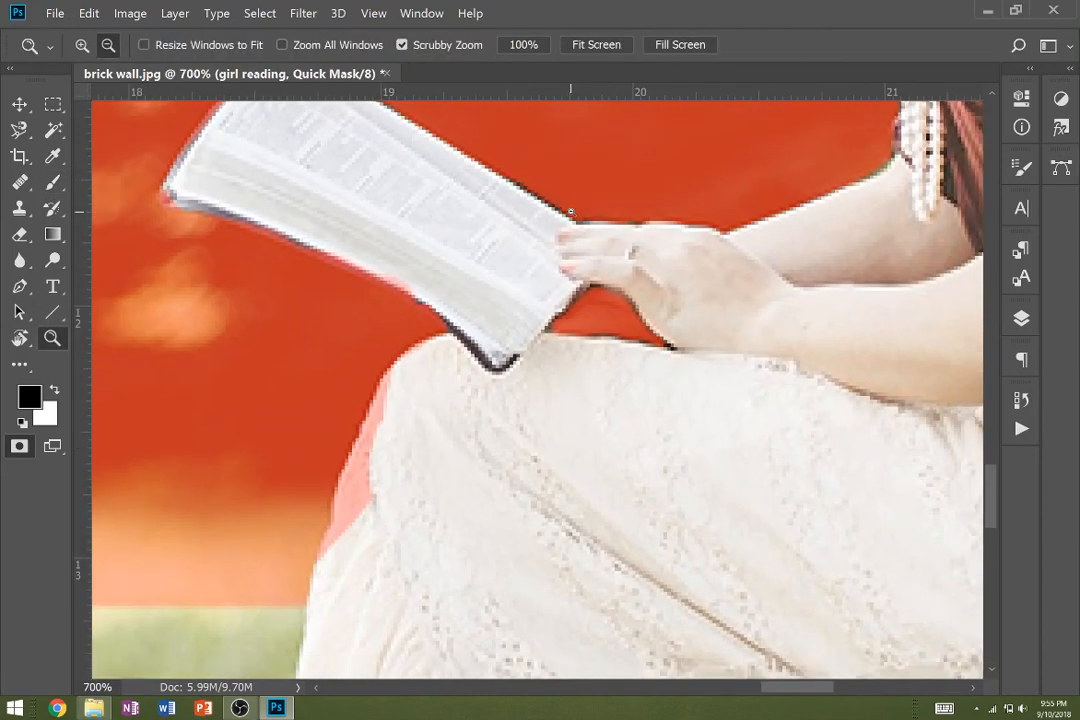
pyautogui.keyDown('alt'); pyautogui.click(570, 212); pyautogui.keyUp('alt')
pyautogui.keyDown('alt'); pyautogui.click(570, 212); pyautogui.keyUp('alt')
pyautogui.moveTo(570, 212); pyautogui.dragTo(430, 660)
pyautogui.moveTo(700, 640); pyautogui.dragTo(471, 403)
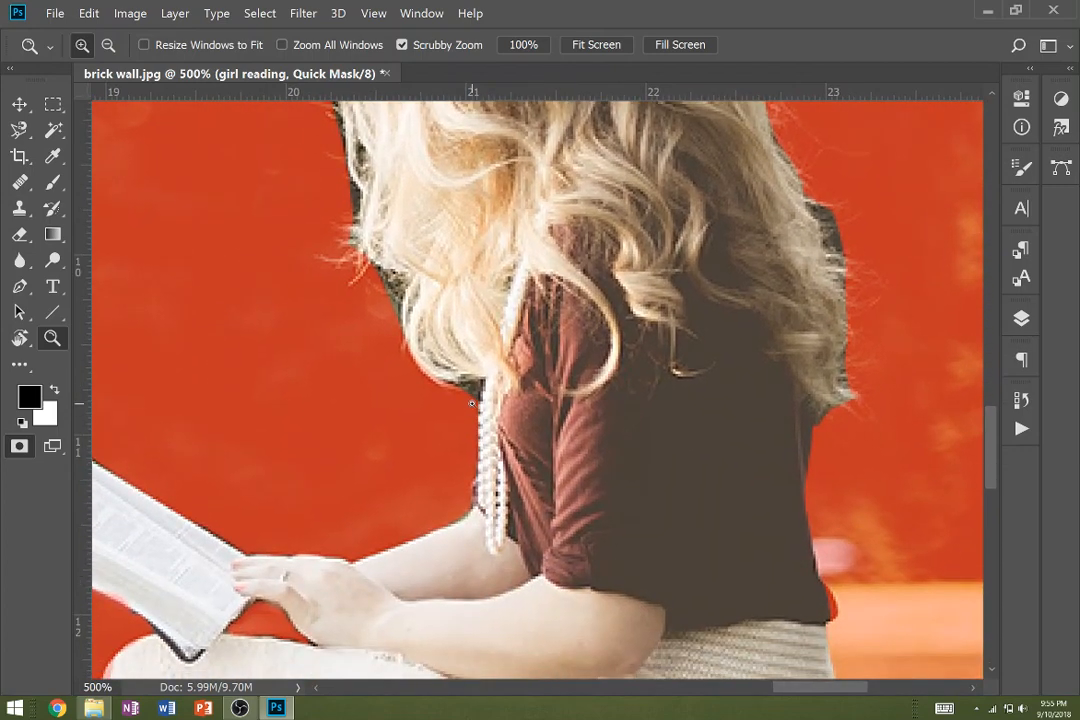
pyautogui.press('e')
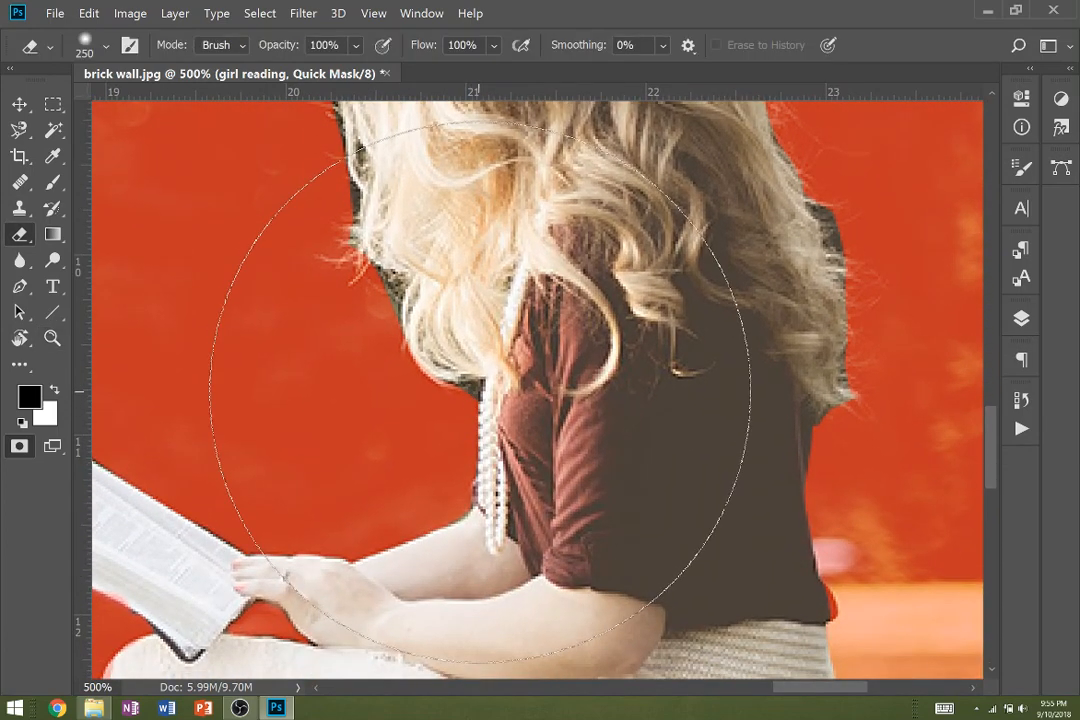
pyautogui.press('b')
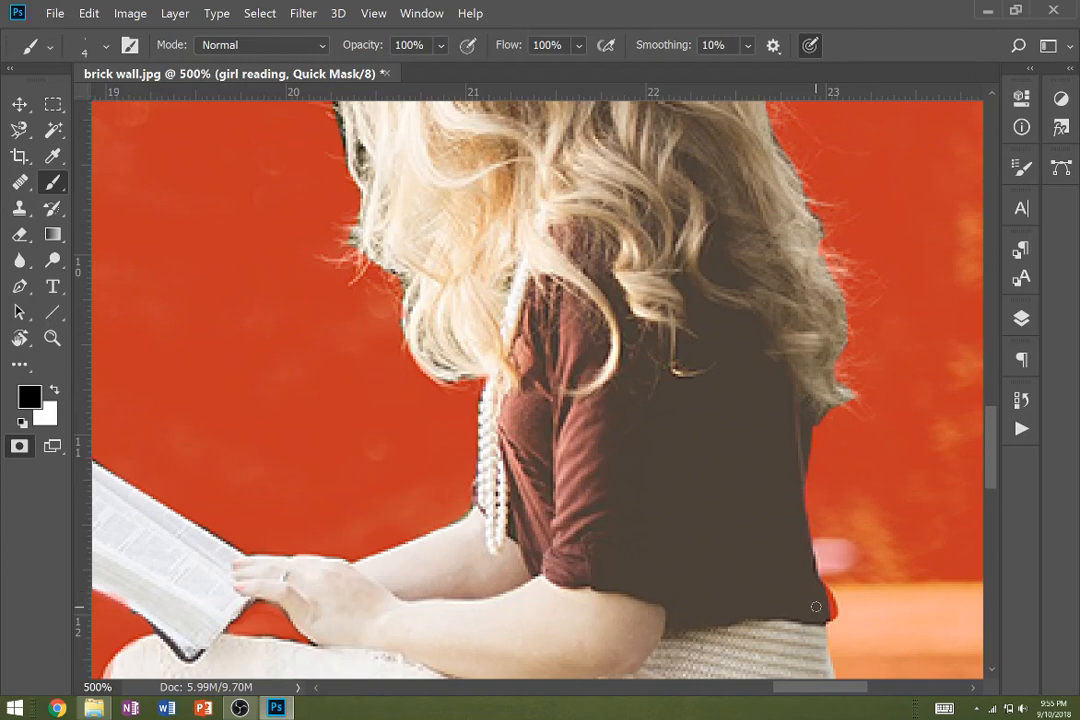
# Mask out the leftover dark edge along the back of the girl's blouse with the 4 px black brush.
pyautogui.moveTo(816, 606); pyautogui.dragTo(754, 512)
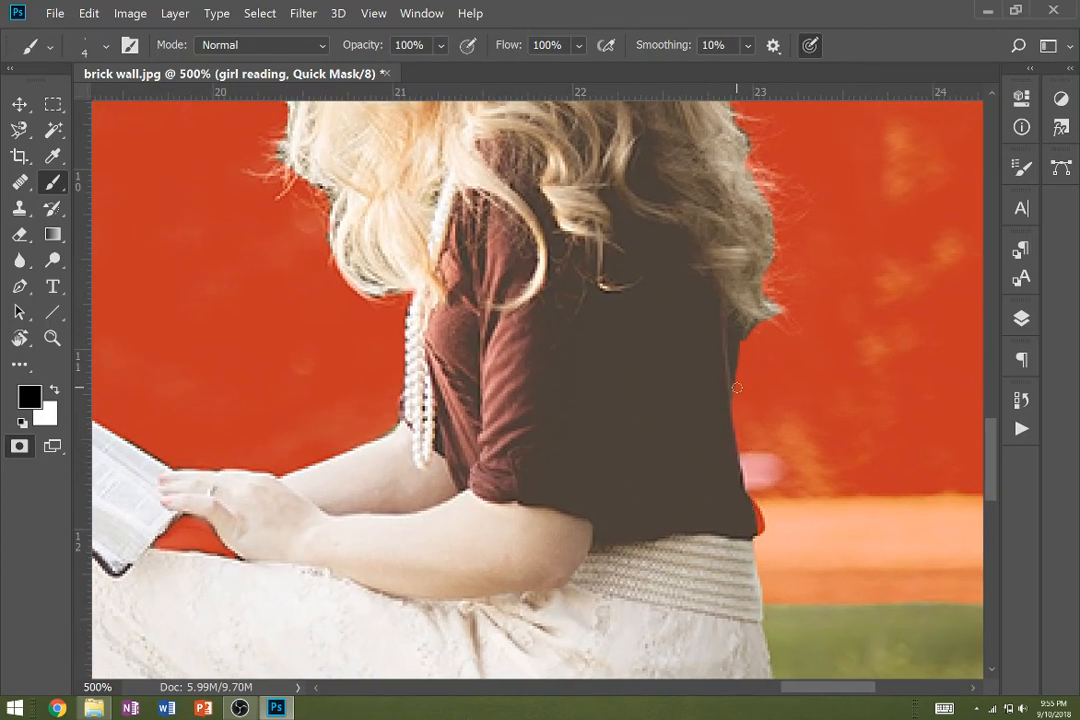
pyautogui.moveTo(737, 387); pyautogui.dragTo(740, 320)
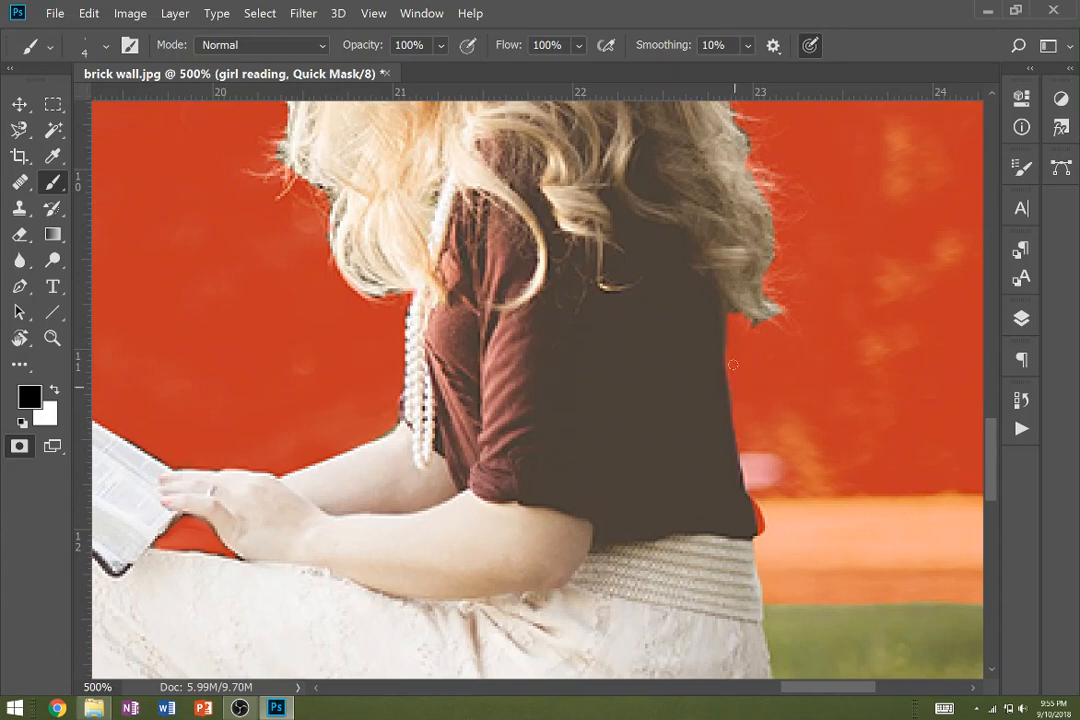
# Mask out the pale green background beside the crown and the dark sliver along the hair's front edge with a 25 px black brush.
pyautogui.scroll(10, 782, 387)
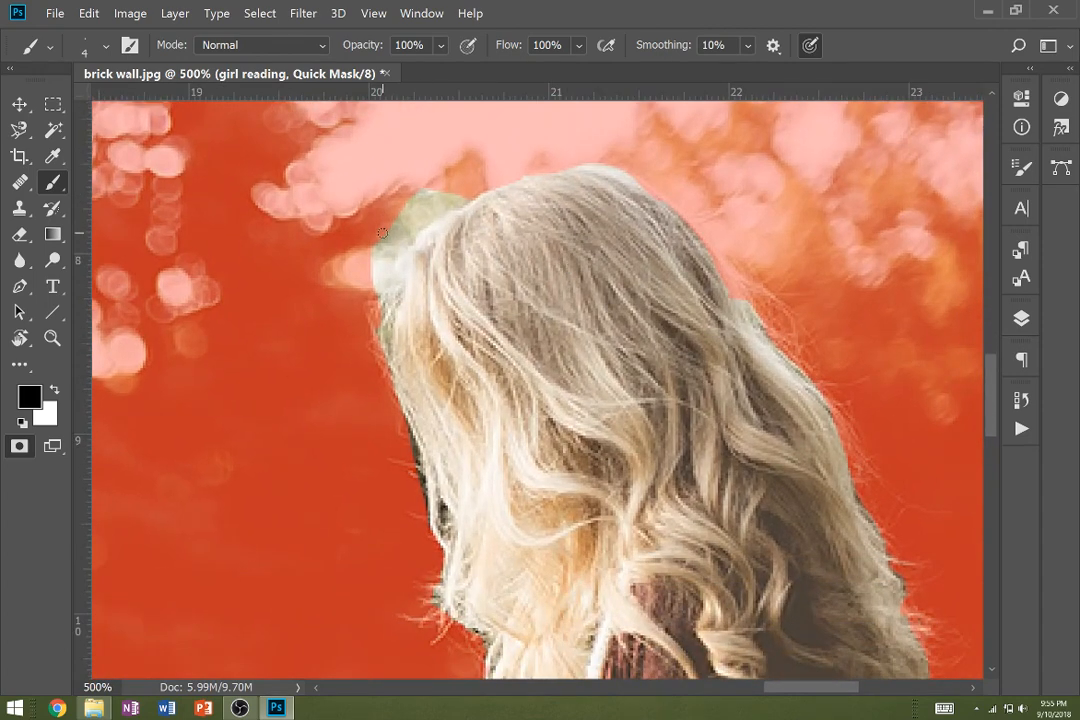
pyautogui.moveTo(380, 235)
pyautogui.mouseDown()
pyautogui.moveTo(437, 197)
pyautogui.moveTo(381, 236)
pyautogui.mouseUp()
pyautogui.press(']')
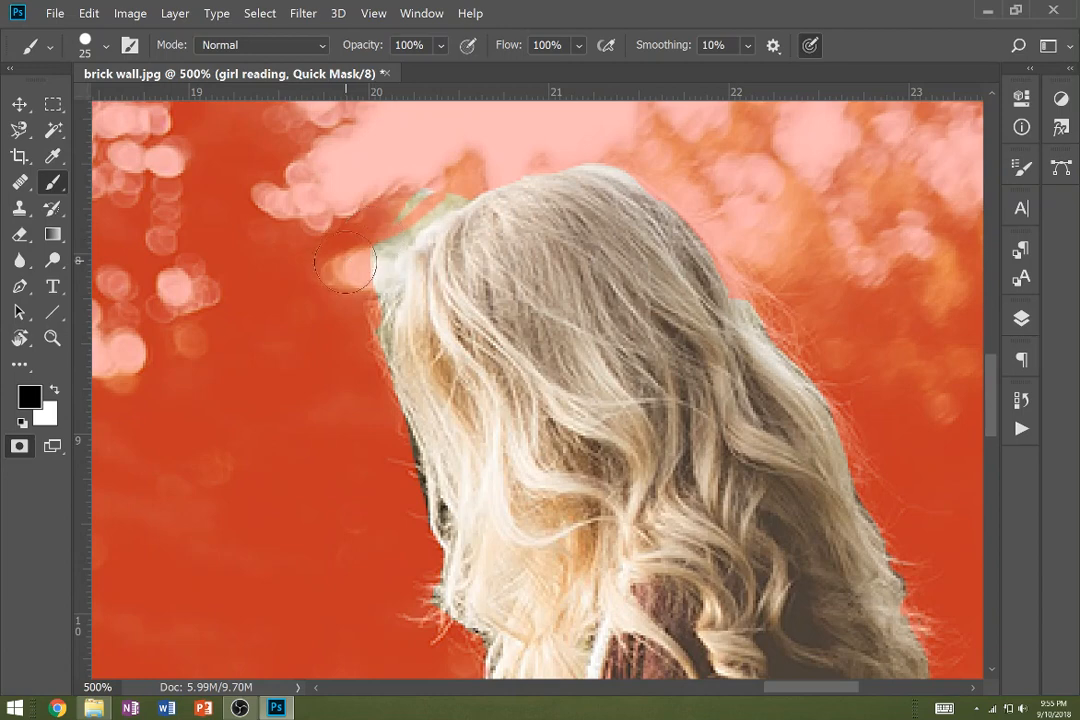
pyautogui.moveTo(352, 267)
pyautogui.mouseDown()
pyautogui.moveTo(431, 164)
pyautogui.moveTo(359, 250)
pyautogui.moveTo(432, 187)
pyautogui.moveTo(334, 259)
pyautogui.moveTo(440, 170)
pyautogui.mouseUp()
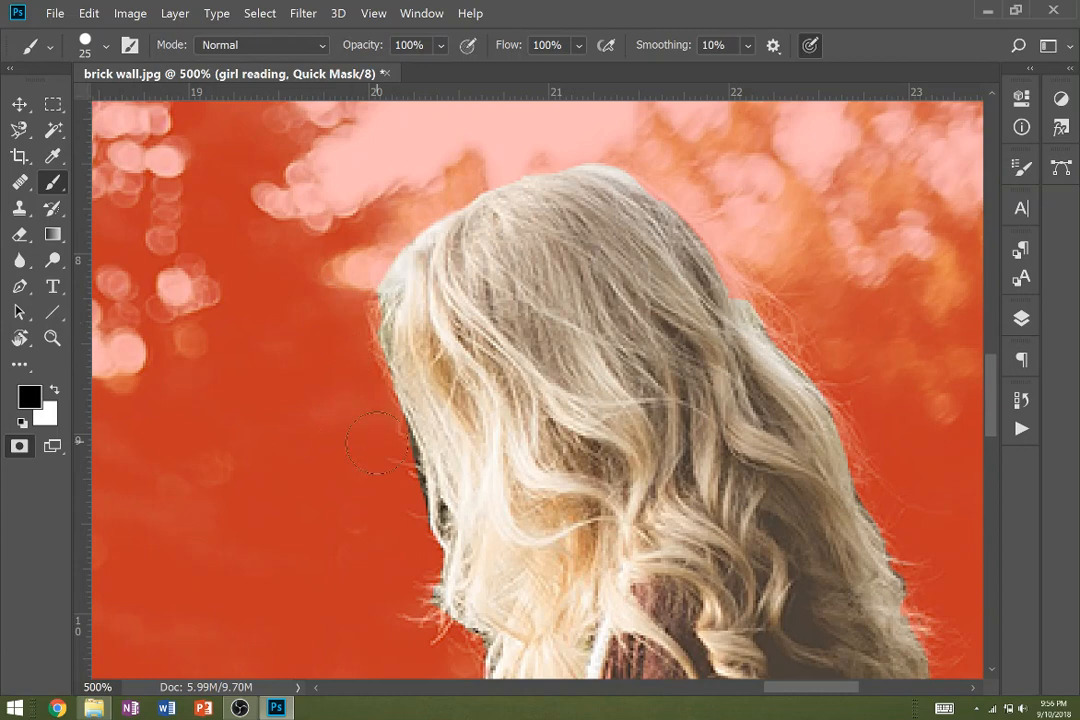
pyautogui.moveTo(377, 452)
pyautogui.mouseDown()
pyautogui.moveTo(410, 435)
pyautogui.moveTo(397, 503)
pyautogui.moveTo(333, 362)
pyautogui.mouseUp()
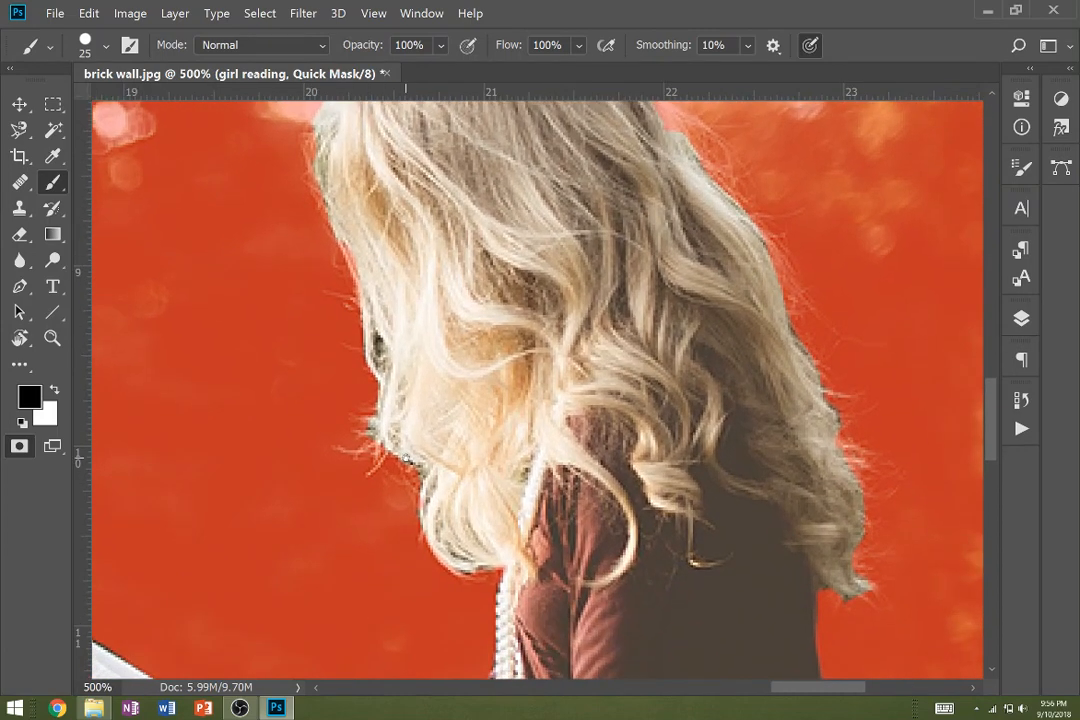
# Convert the finished quick mask into a selection of the girl and grass.
pyautogui.scroll(-10, 402, 359)
pyautogui.press('z')
pyautogui.keyDown('alt'); pyautogui.click(345, 378); pyautogui.keyUp('alt')
pyautogui.keyDown('alt'); pyautogui.click(346, 379); pyautogui.keyUp('alt')
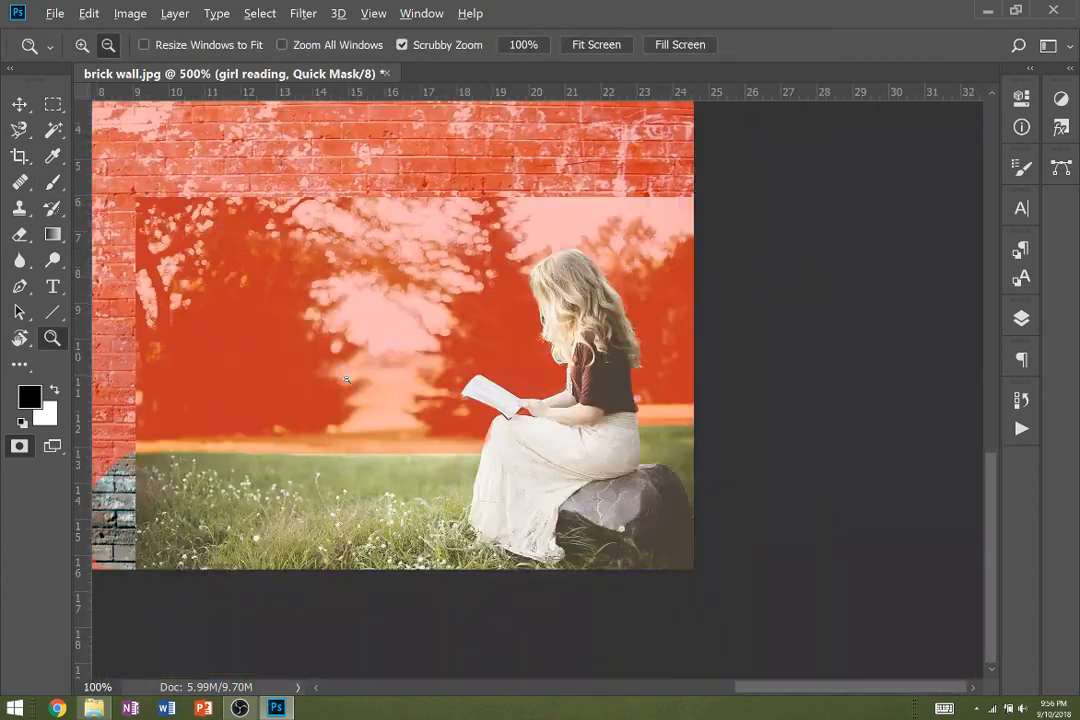
pyautogui.keyDown('alt'); pyautogui.click(346, 379); pyautogui.keyUp('alt')
pyautogui.press('q')
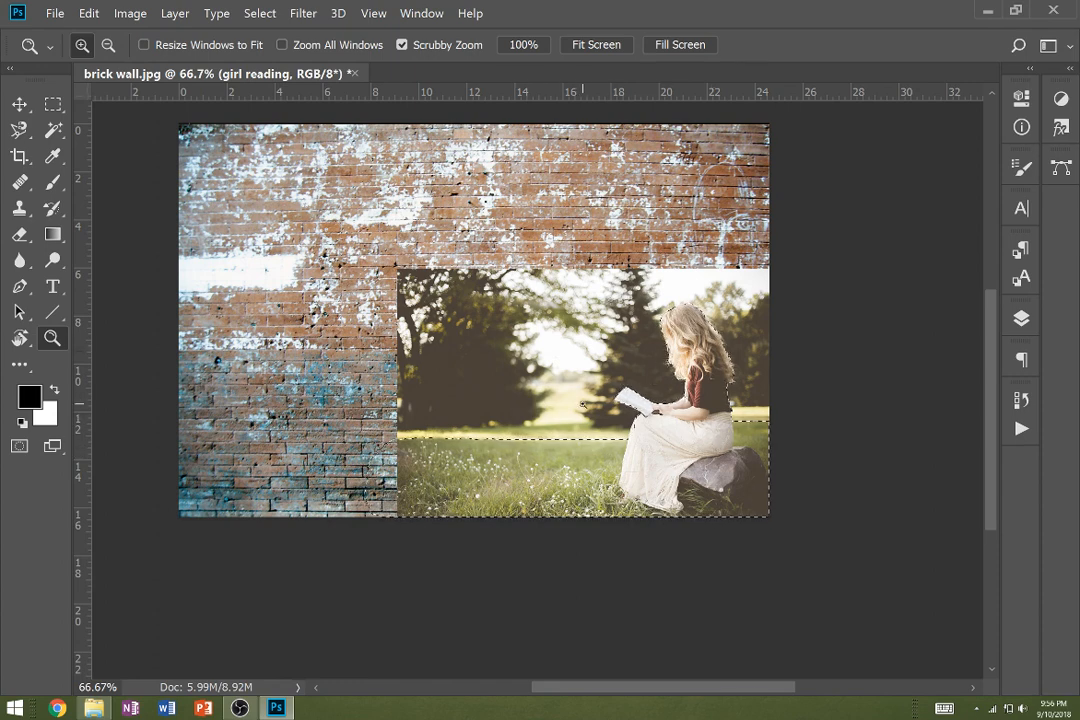
# Invert the selection and delete the trees and sky behind the girl.
pyautogui.click(258, 12)
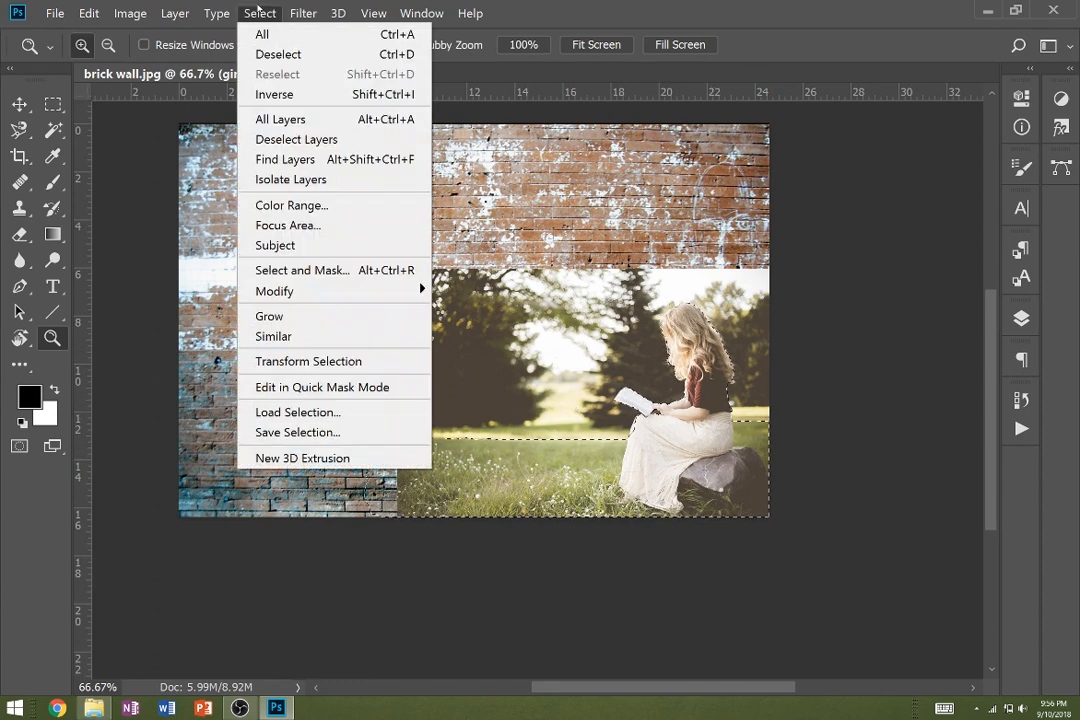
pyautogui.click(272, 94)
pyautogui.press('Delete')
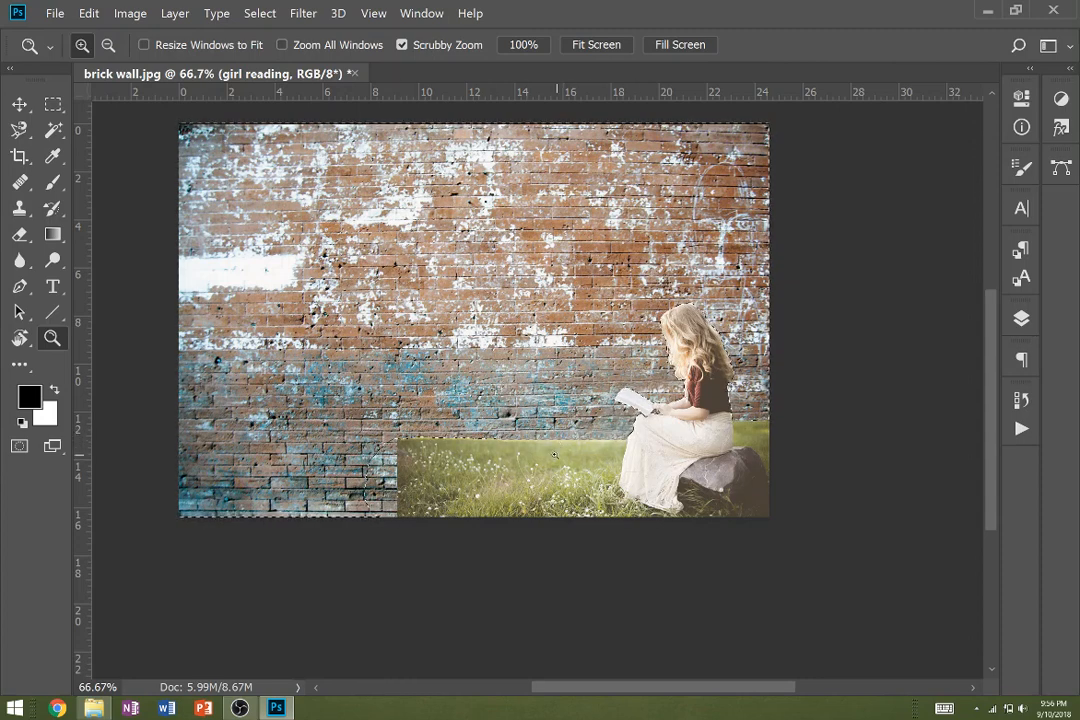
# Clear the selection and clone grass over the bricks up to the wall's left edge with a 90 px Clone Stamp.
pyautogui.press('v')
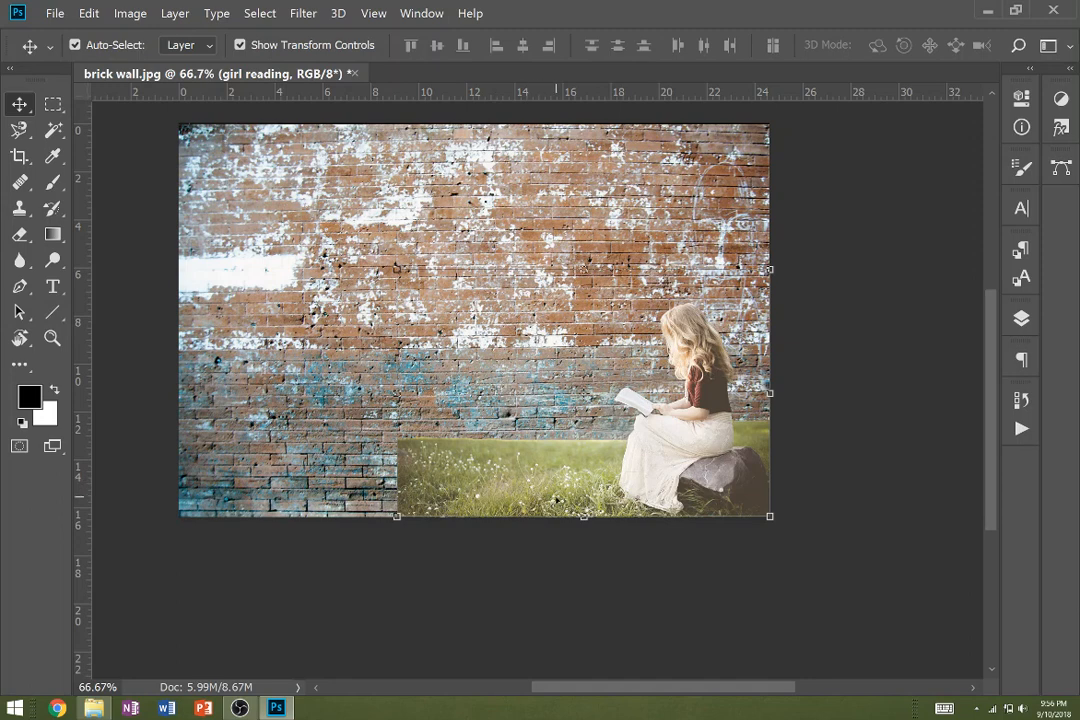
pyautogui.press('s')
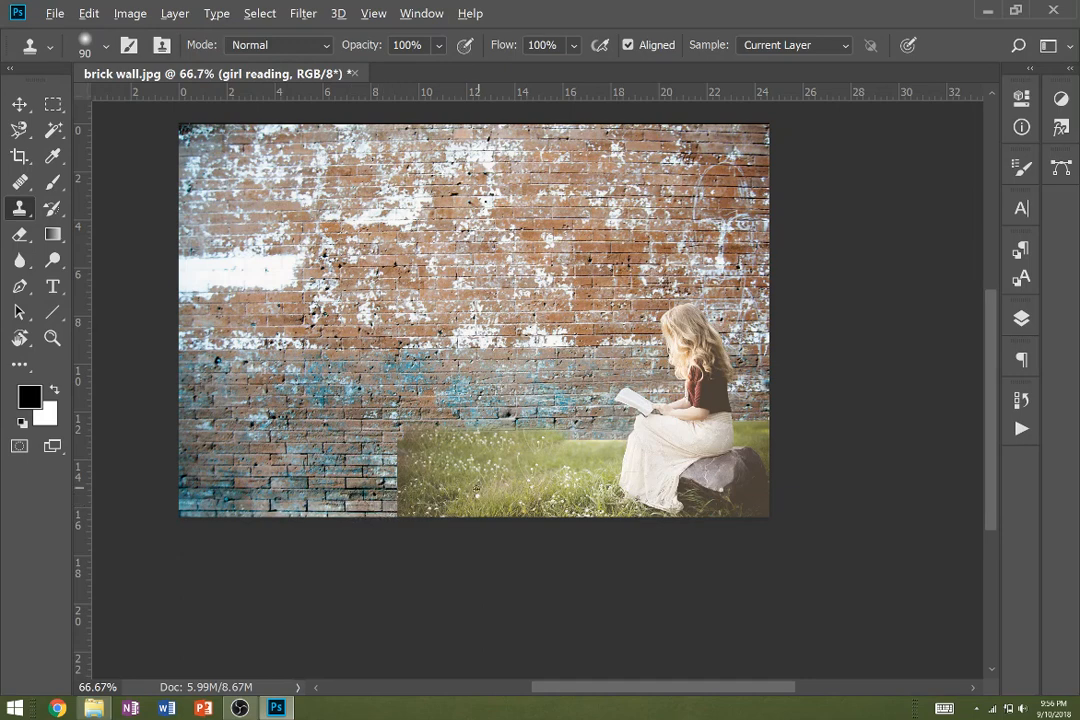
pyautogui.moveTo(400, 500)
pyautogui.mouseDown()
pyautogui.moveTo(386, 511)
pyautogui.moveTo(350, 505)
pyautogui.mouseUp()
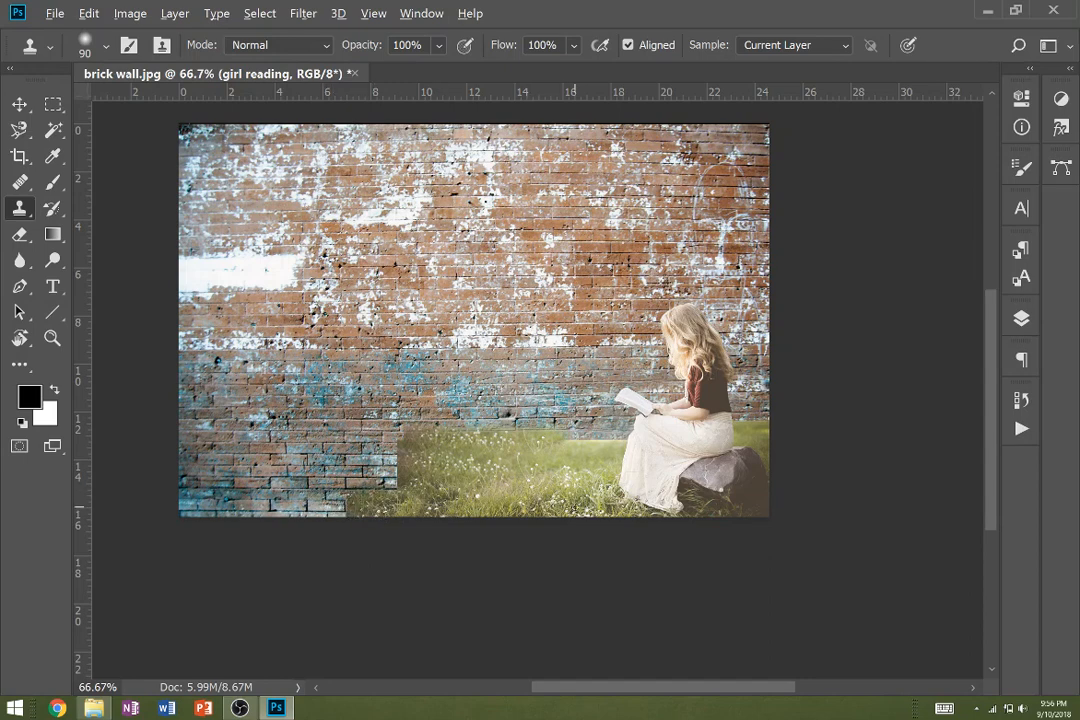
pyautogui.moveTo(315, 505)
pyautogui.mouseDown()
pyautogui.moveTo(200, 512)
pyautogui.moveTo(352, 506)
pyautogui.moveTo(188, 494)
pyautogui.moveTo(230, 482)
pyautogui.moveTo(200, 470)
pyautogui.moveTo(340, 460)
pyautogui.moveTo(180, 478)
pyautogui.moveTo(382, 465)
pyautogui.mouseUp()
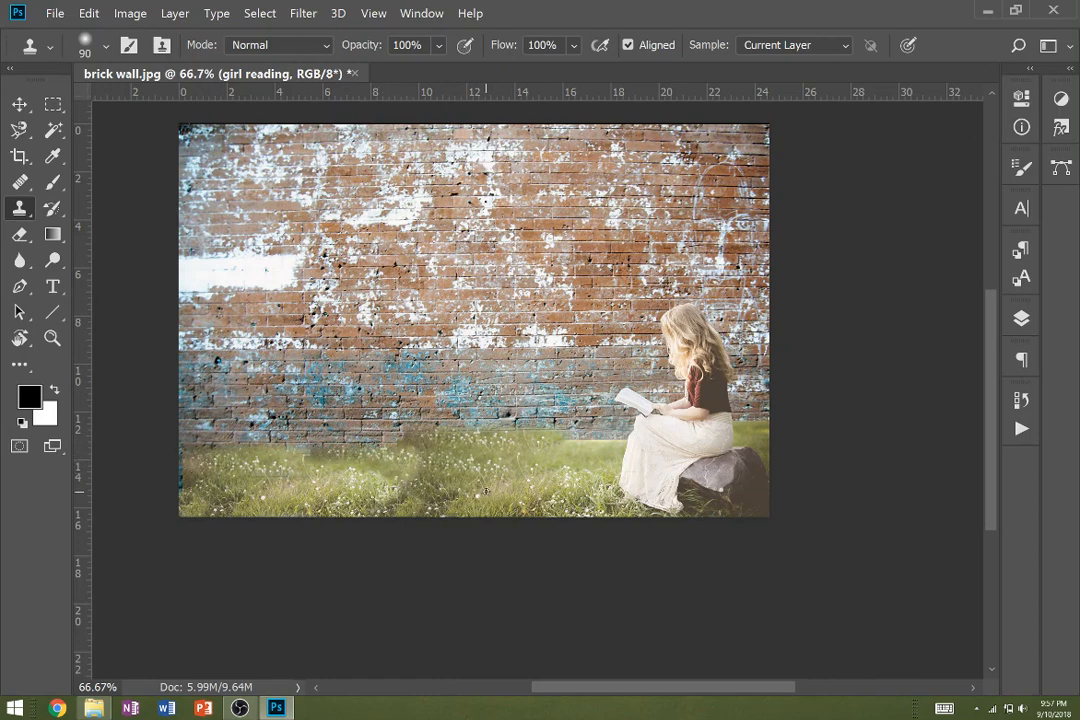
pyautogui.moveTo(486, 435)
pyautogui.mouseDown()
pyautogui.moveTo(193, 435)
pyautogui.moveTo(307, 435)
pyautogui.moveTo(200, 440)
pyautogui.moveTo(168, 457)
pyautogui.moveTo(195, 433)
pyautogui.mouseUp()
pyautogui.keyDown('alt'); pyautogui.click(205, 474); pyautogui.keyUp('alt')
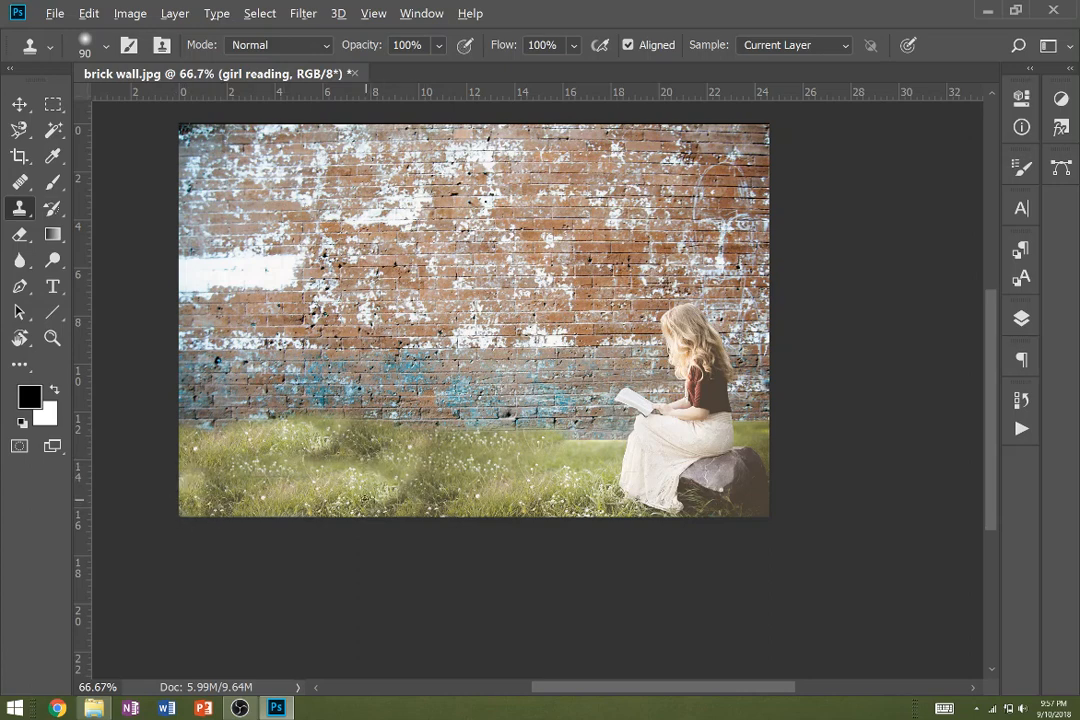
# Clone more grass to blend the dark patches and level the grass's upper edge along the wall.
pyautogui.moveTo(378, 487); pyautogui.dragTo(443, 495)
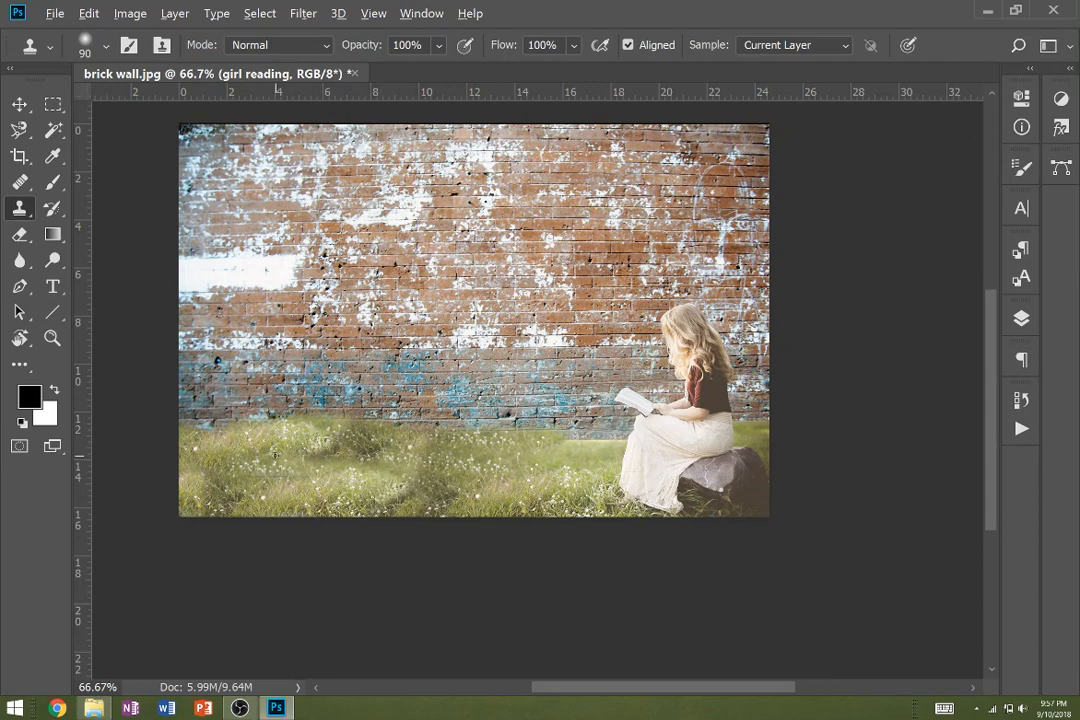
pyautogui.moveTo(295, 457)
pyautogui.mouseDown()
pyautogui.moveTo(551, 468)
pyautogui.moveTo(568, 445)
pyautogui.moveTo(609, 438)
pyautogui.mouseUp()
pyautogui.keyDown('alt'); pyautogui.click(504, 453); pyautogui.keyUp('alt')
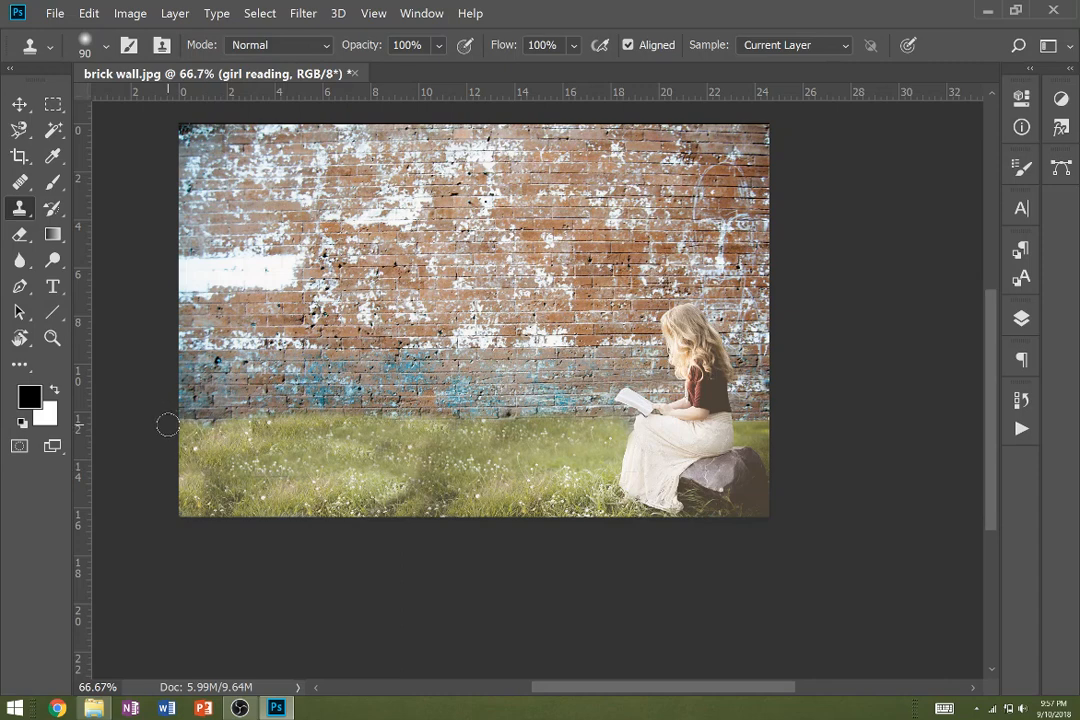
pyautogui.moveTo(287, 372); pyautogui.dragTo(462, 384)
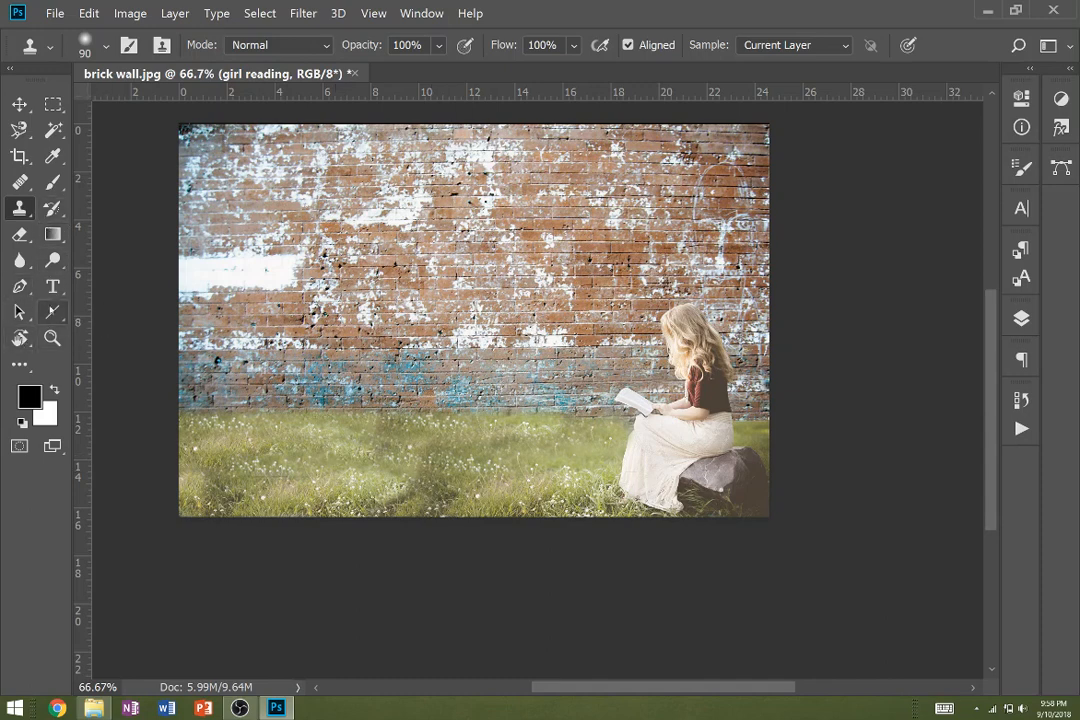
# Switch from the Dodge tool to the Burn tool.
pyautogui.click(53, 260)
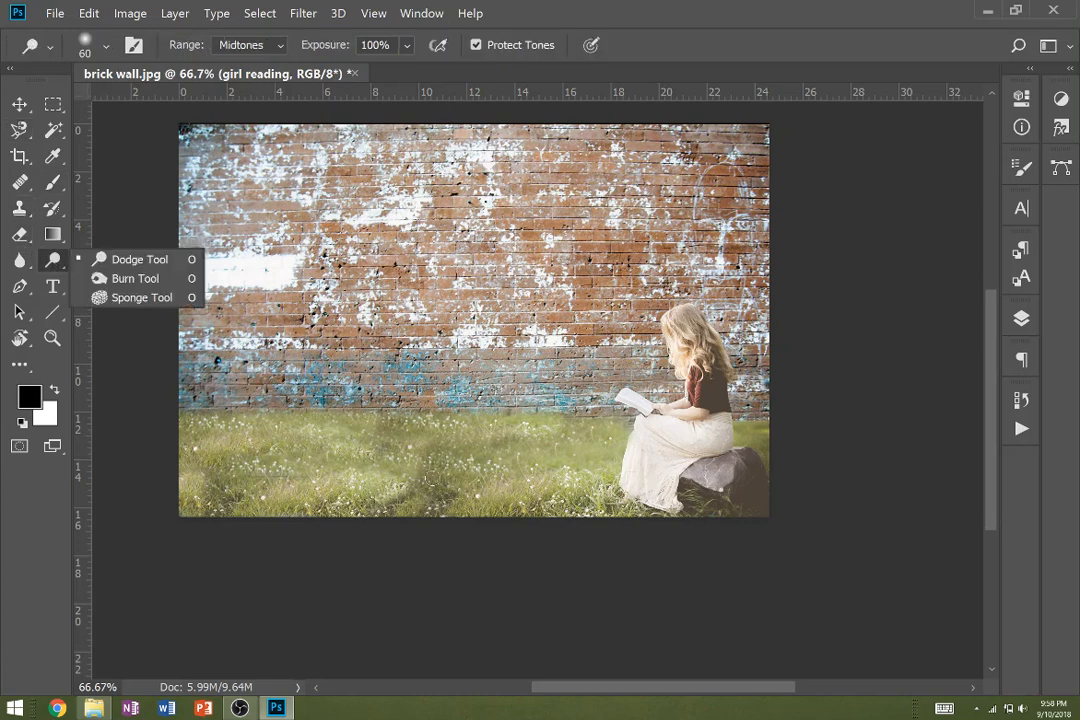
pyautogui.click(130, 259)
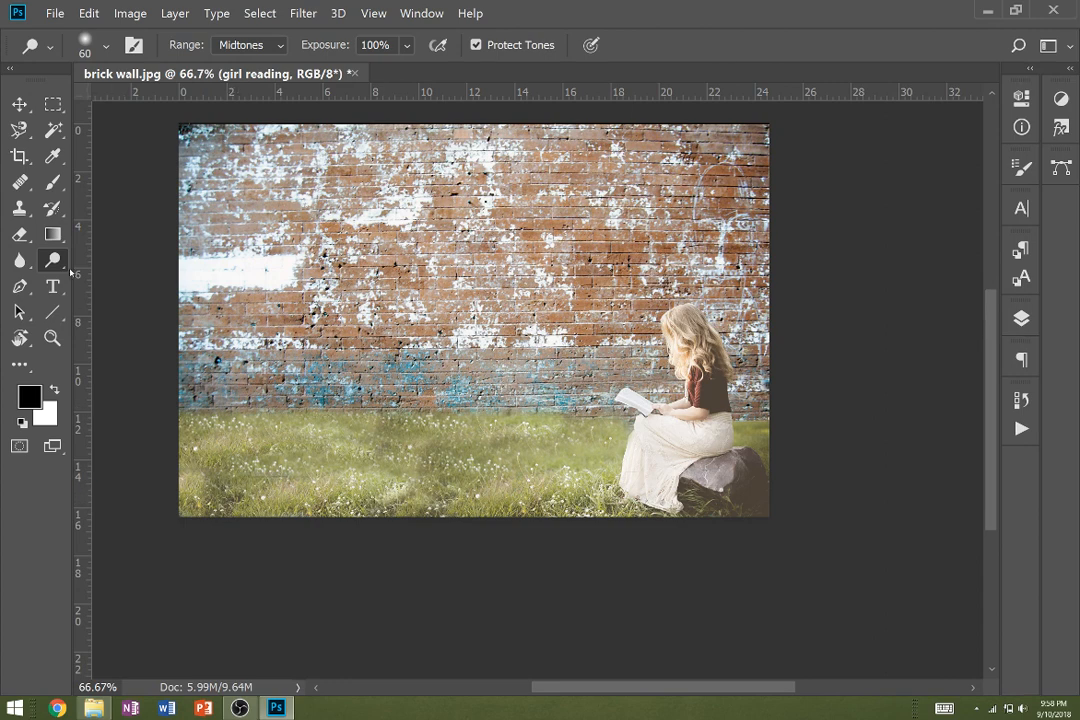
pyautogui.click(53, 260)
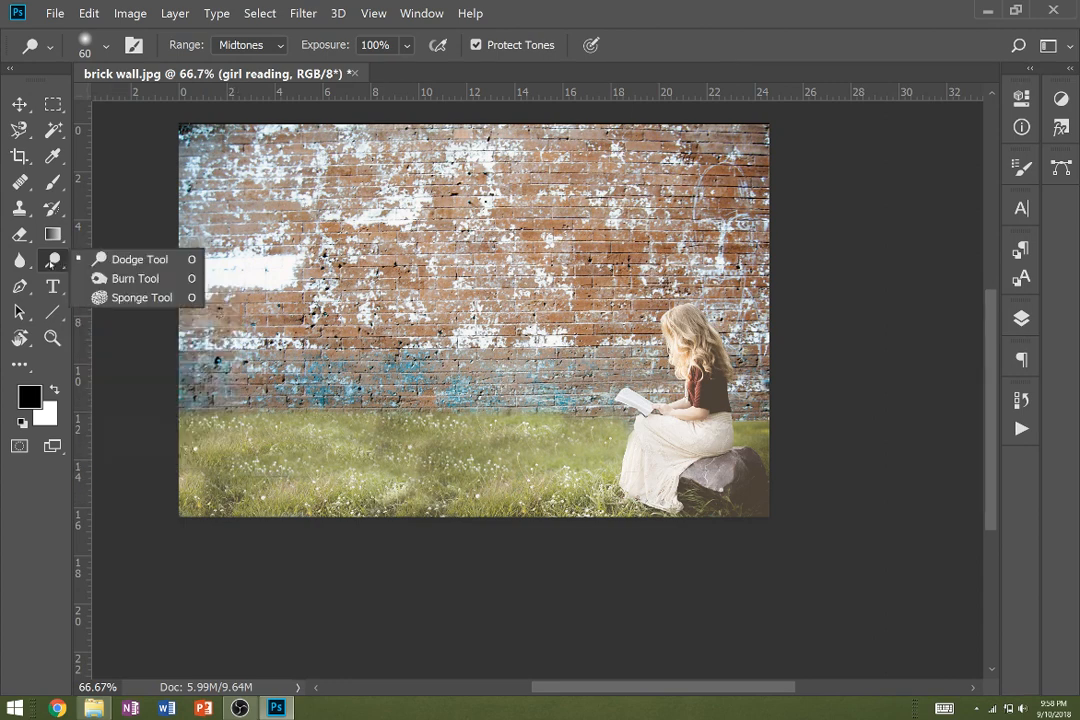
pyautogui.click(96, 277)
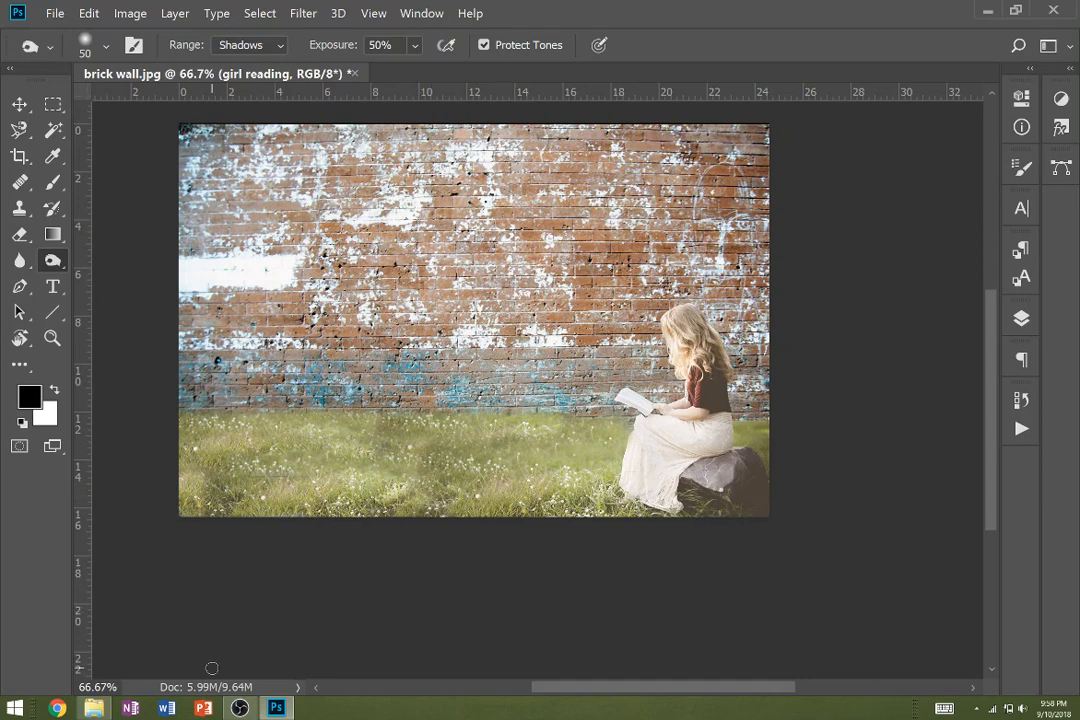
# Place the zipper image from the surreal wall folder in File Explorer into the brick wall document.
pyautogui.click(93, 708)
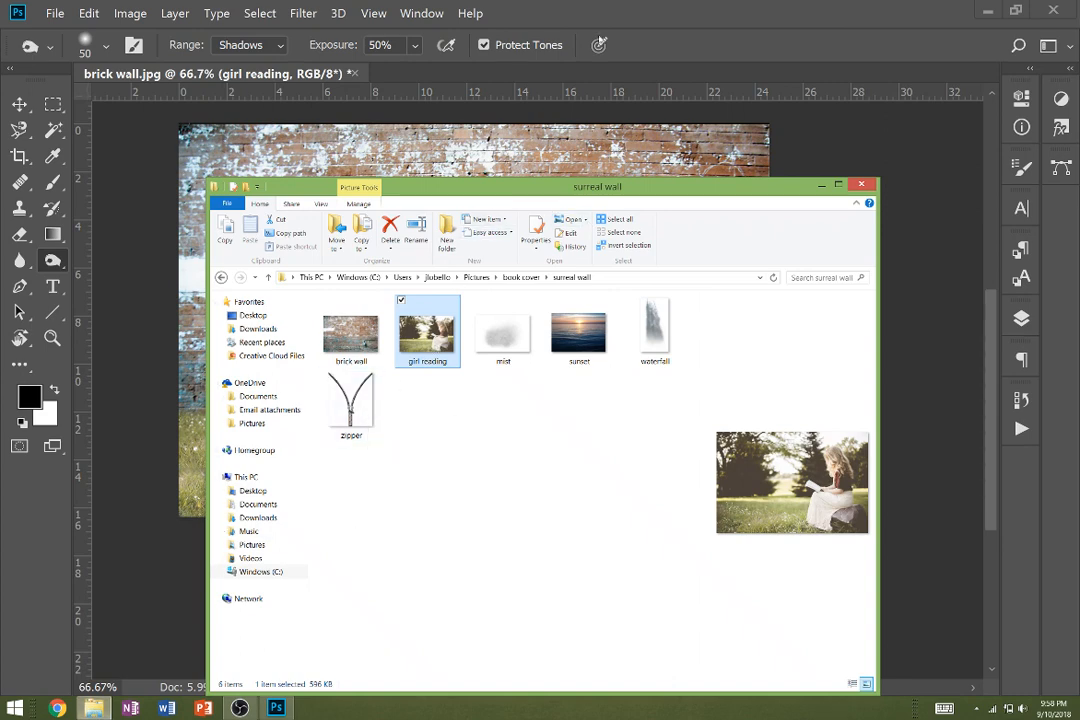
pyautogui.moveTo(562, 190); pyautogui.dragTo(852, 158)
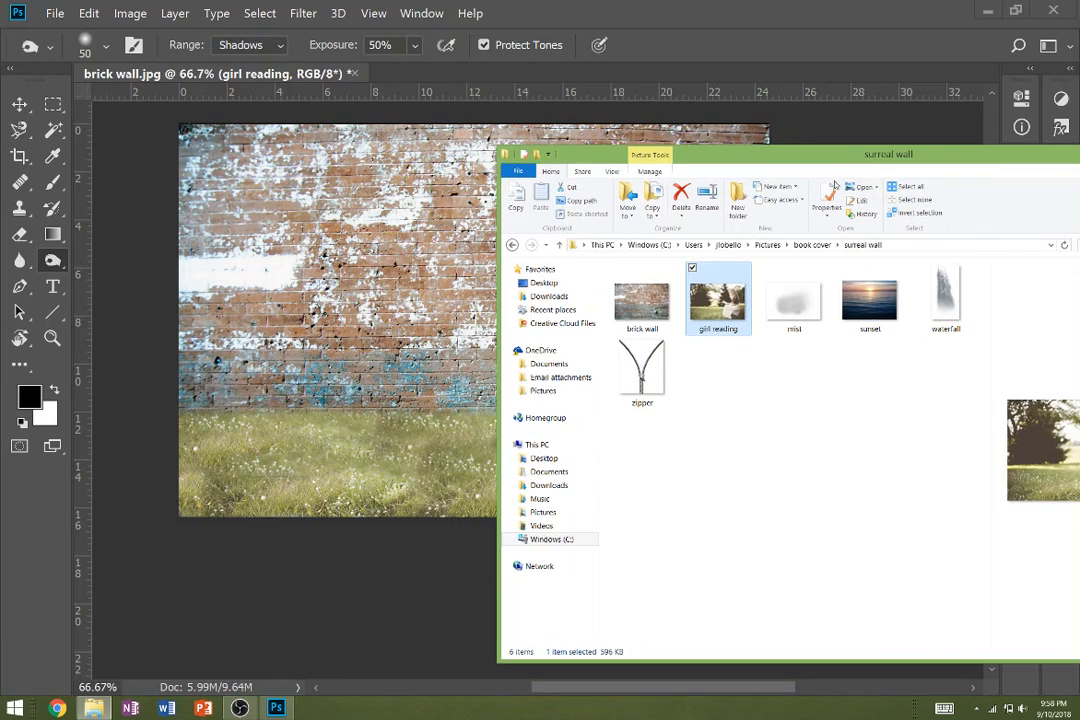
pyautogui.click(642, 372)
pyautogui.moveTo(383, 223); pyautogui.dragTo(320, 218)
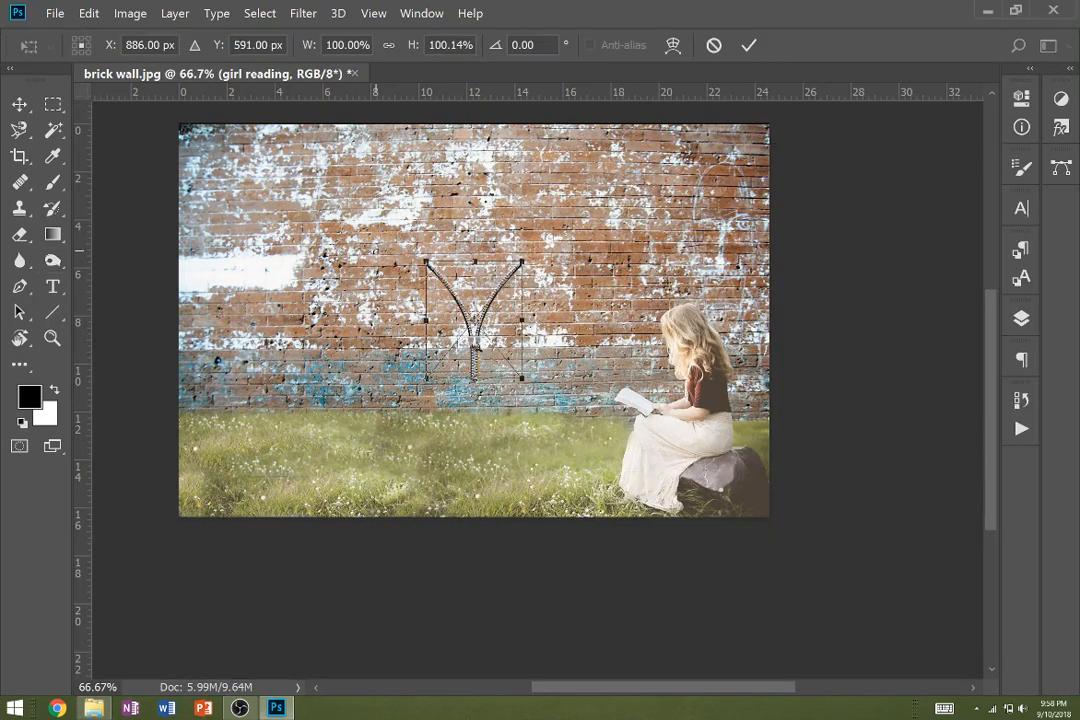
# Scale the zipper to about 222% wide and 229% high and centre it against the wall's top edge.
pyautogui.moveTo(521, 322); pyautogui.dragTo(428, 240)
pyautogui.hotkey('ctrl', 'z')
pyautogui.moveTo(414, 190); pyautogui.dragTo(397, 139)
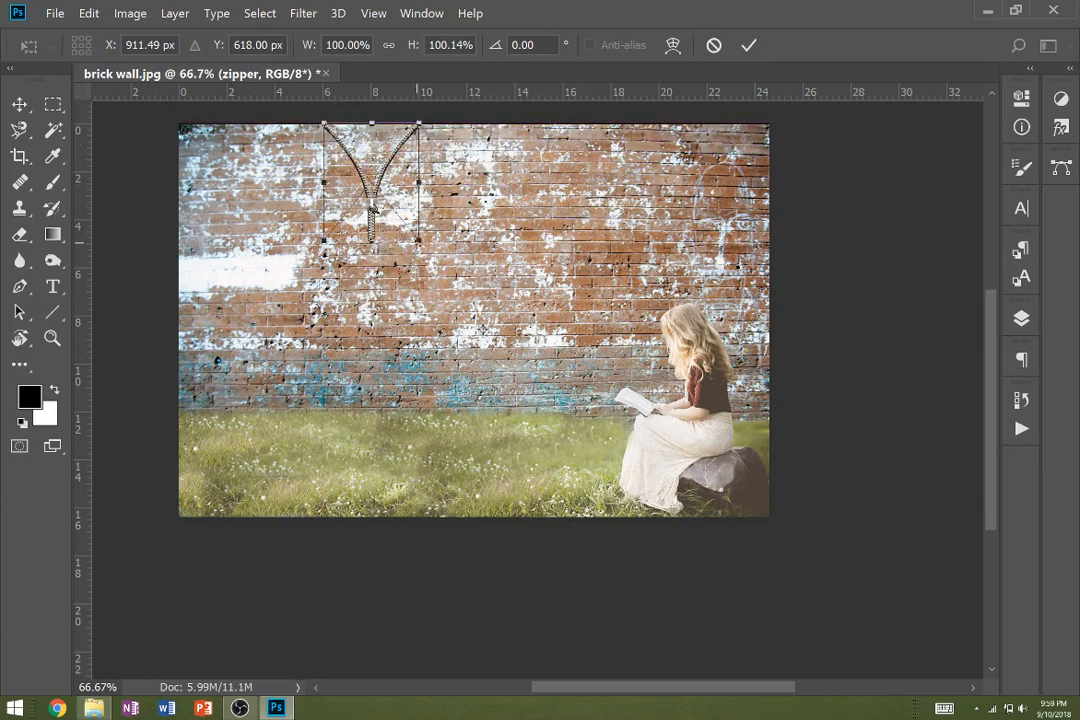
pyautogui.moveTo(421, 241); pyautogui.dragTo(537, 393)
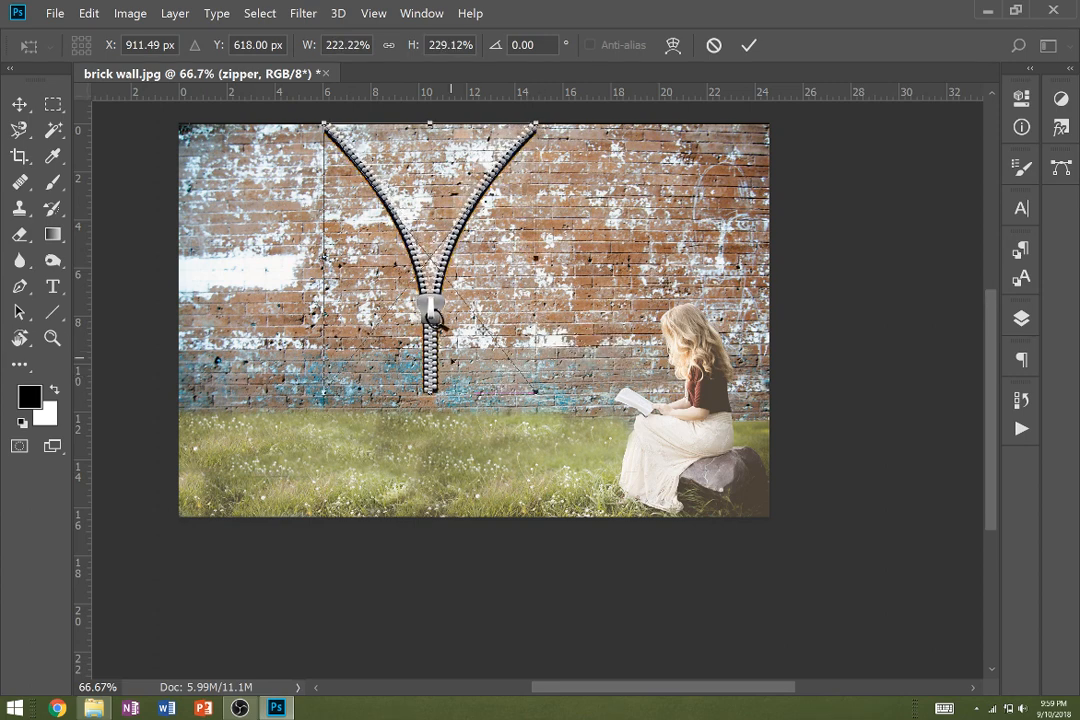
pyautogui.moveTo(434, 318); pyautogui.dragTo(477, 318)
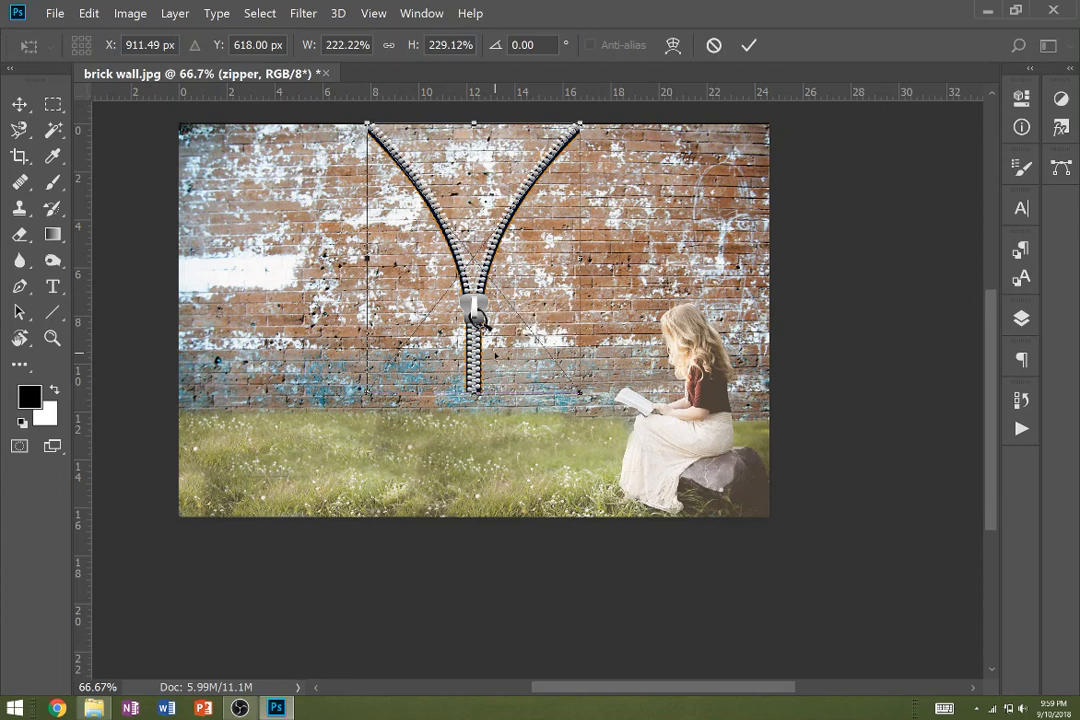
pyautogui.press('Return')
# Select the empty area between the zipper's open sides with the Magic Wand and invert the selection.
pyautogui.press('o')
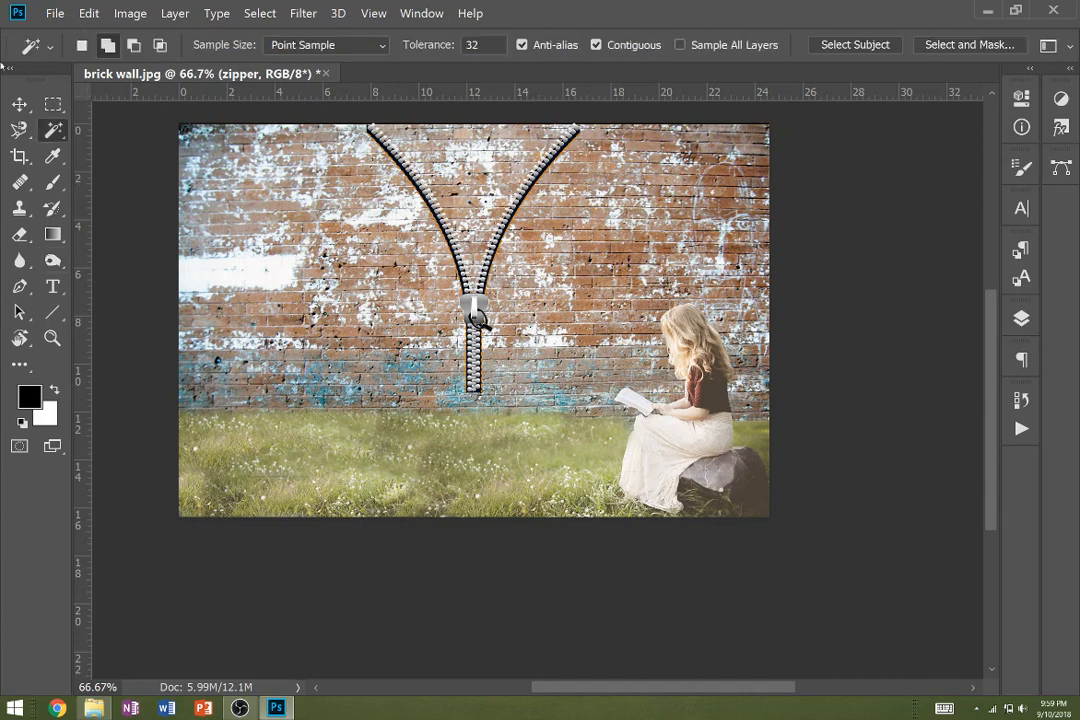
pyautogui.rightClick(53, 130)
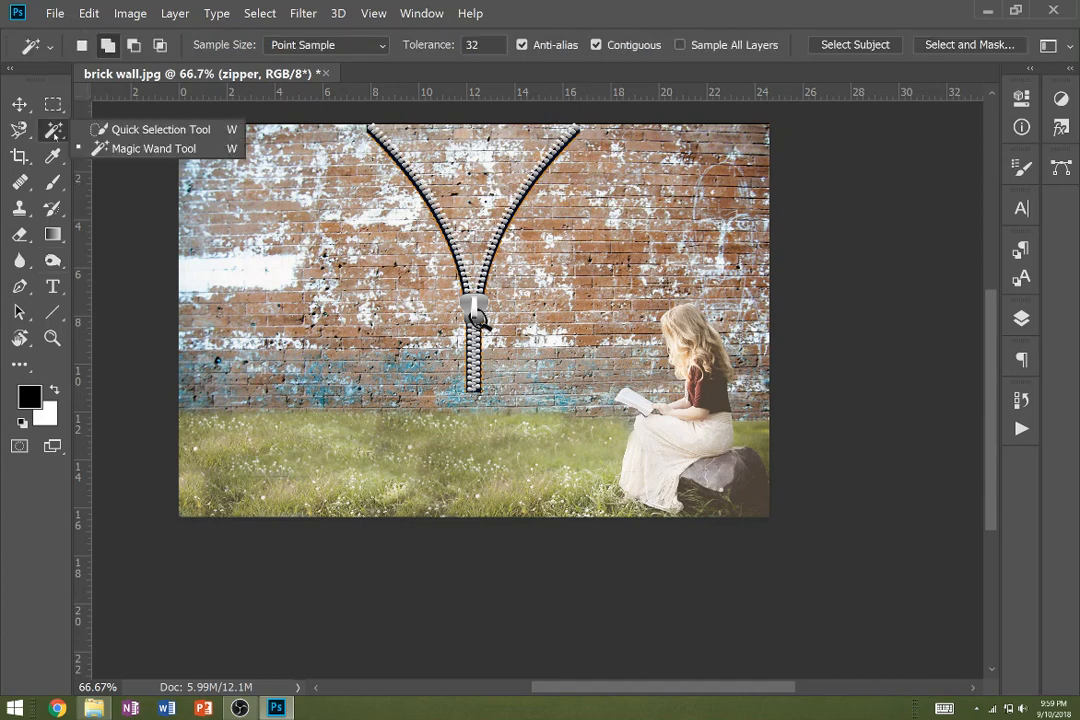
pyautogui.press('Escape')
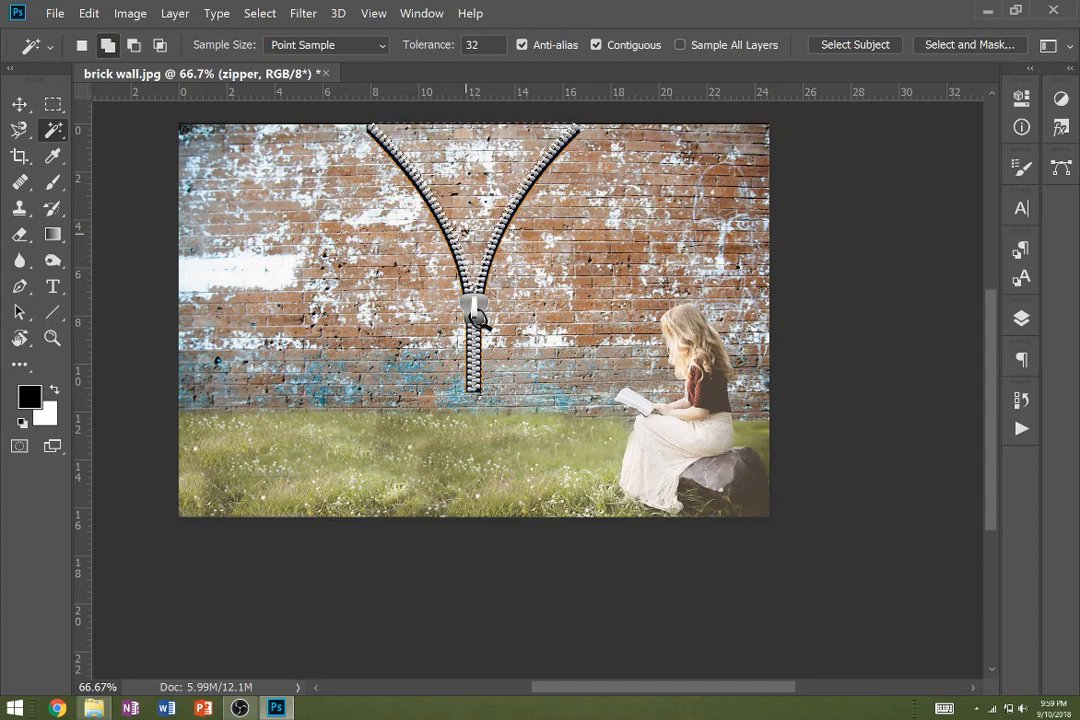
pyautogui.rightClick(469, 175)
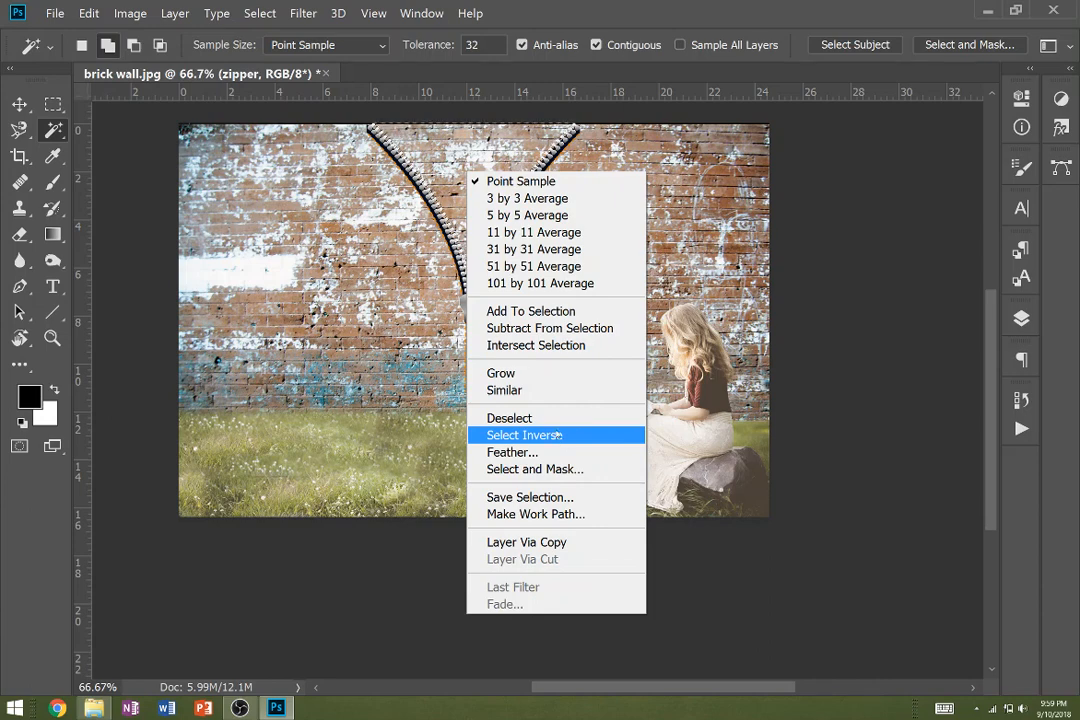
pyautogui.click(557, 436)
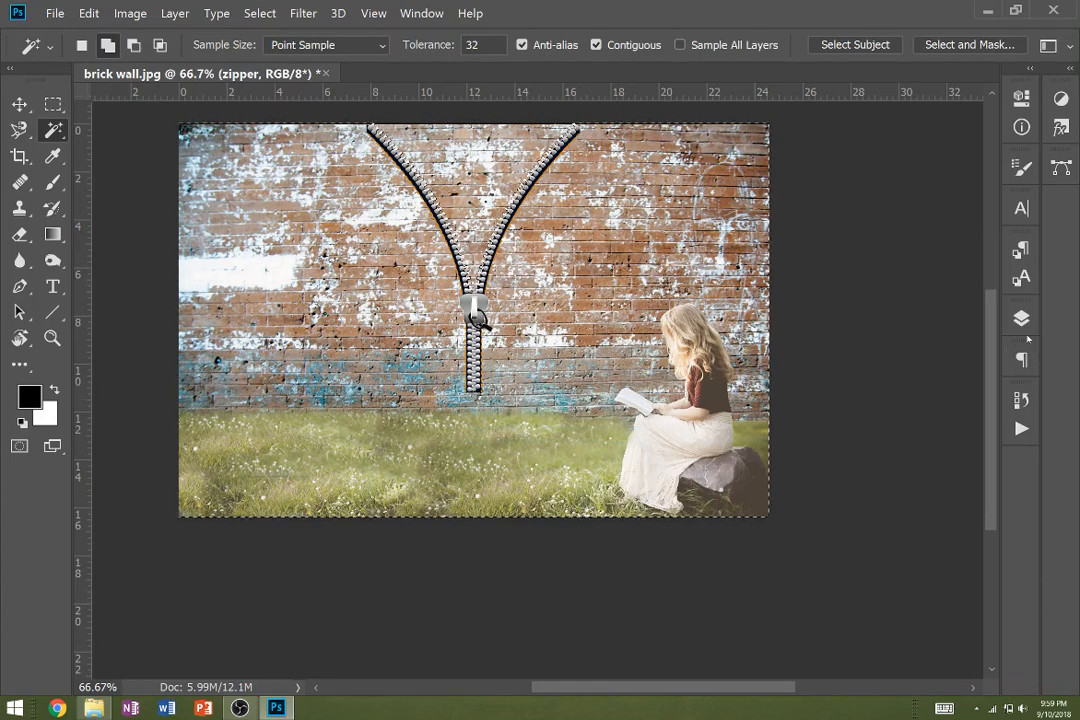
# Add a layer mask from the inverted selection to the brick wall's Layer 0, cutting the wall away between the zipper's open sides.
pyautogui.click(1022, 320)
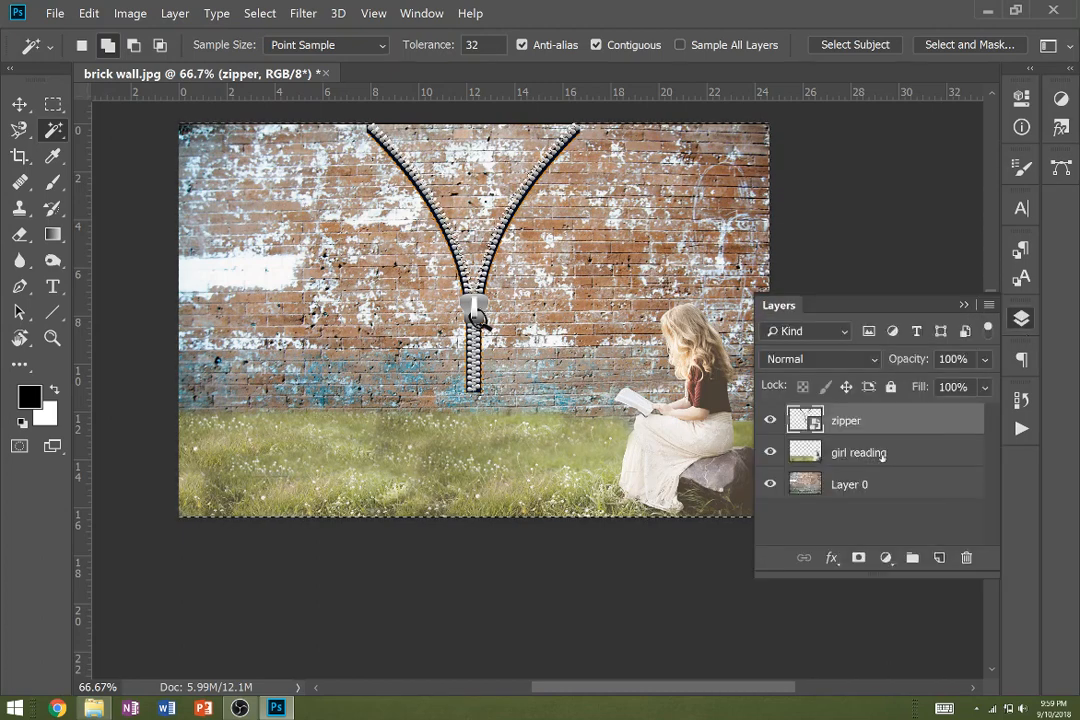
pyautogui.click(854, 494)
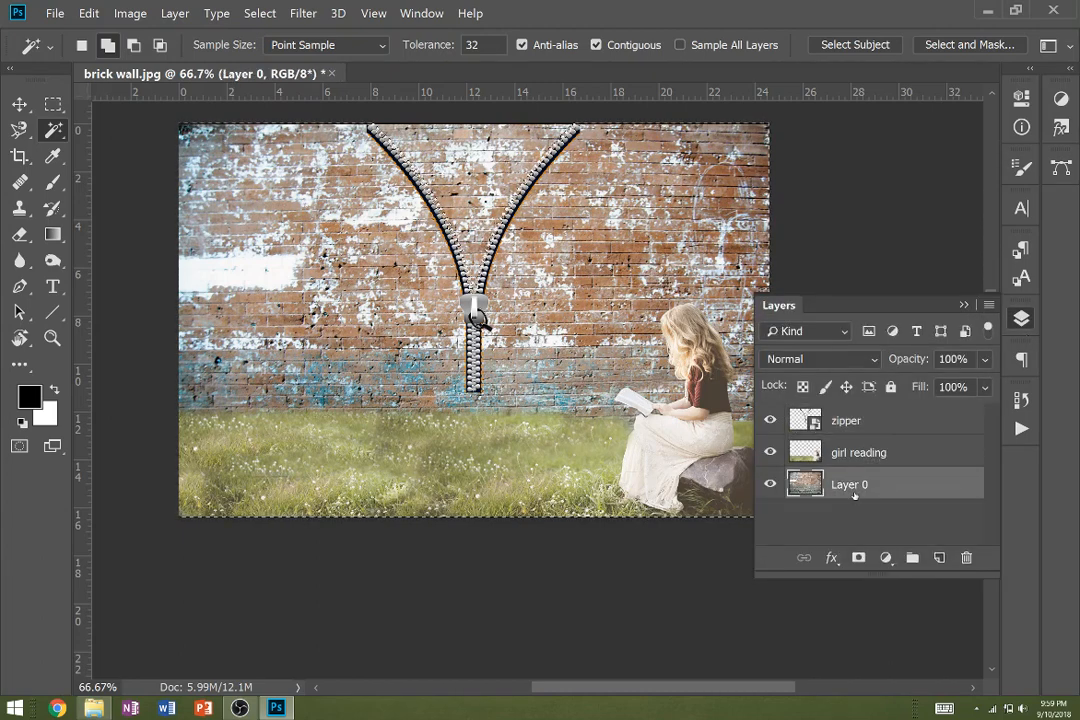
pyautogui.press('Delete')
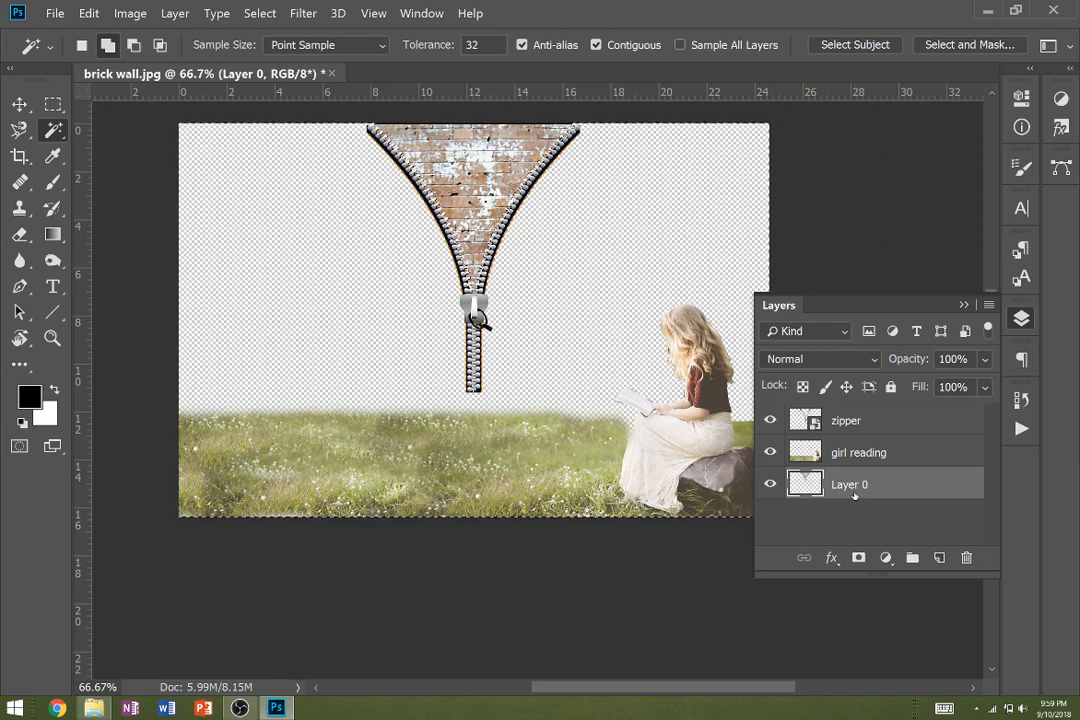
pyautogui.hotkey('ctrl', 'z')
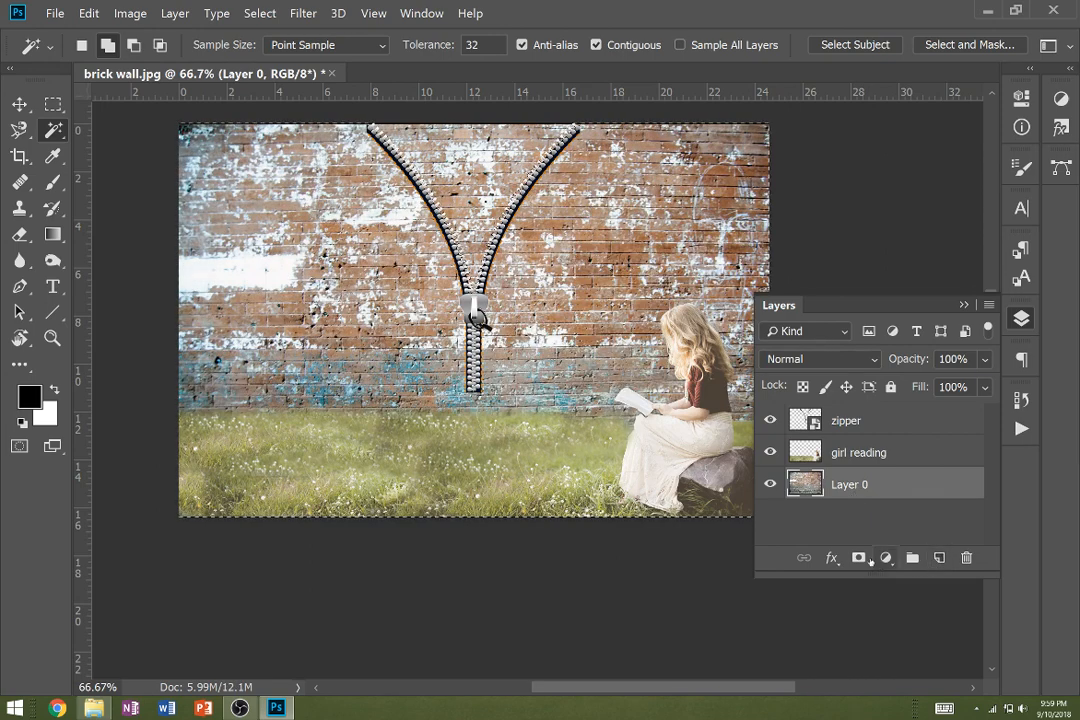
pyautogui.click(858, 557)
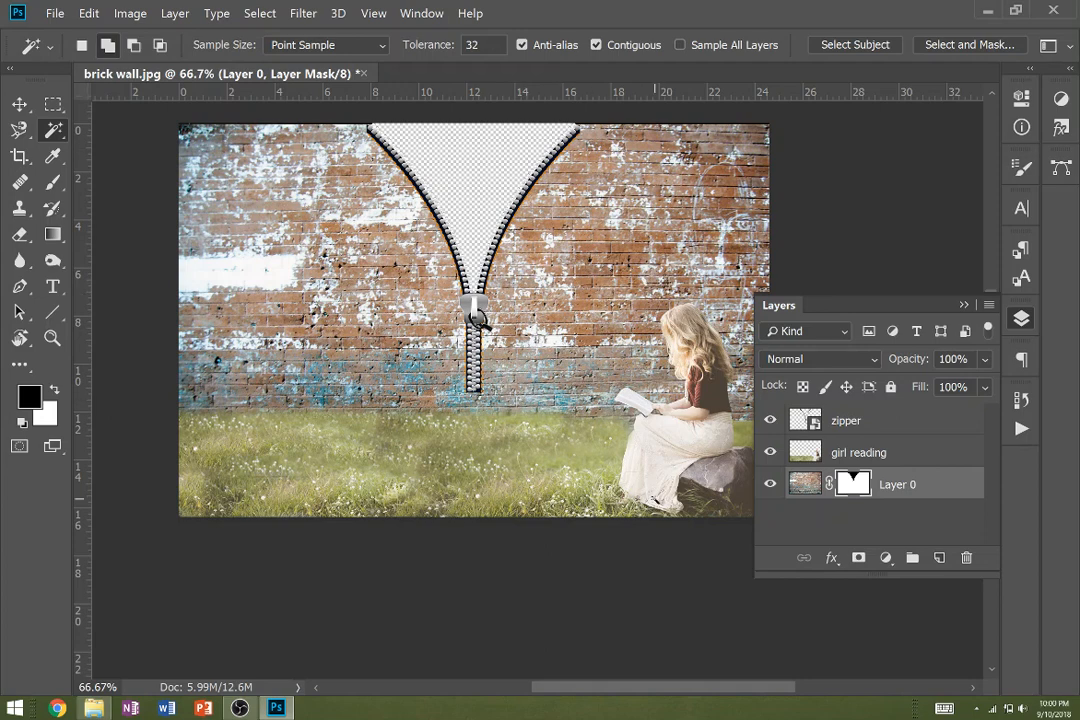
pyautogui.hotkey('ctrl', 'z')
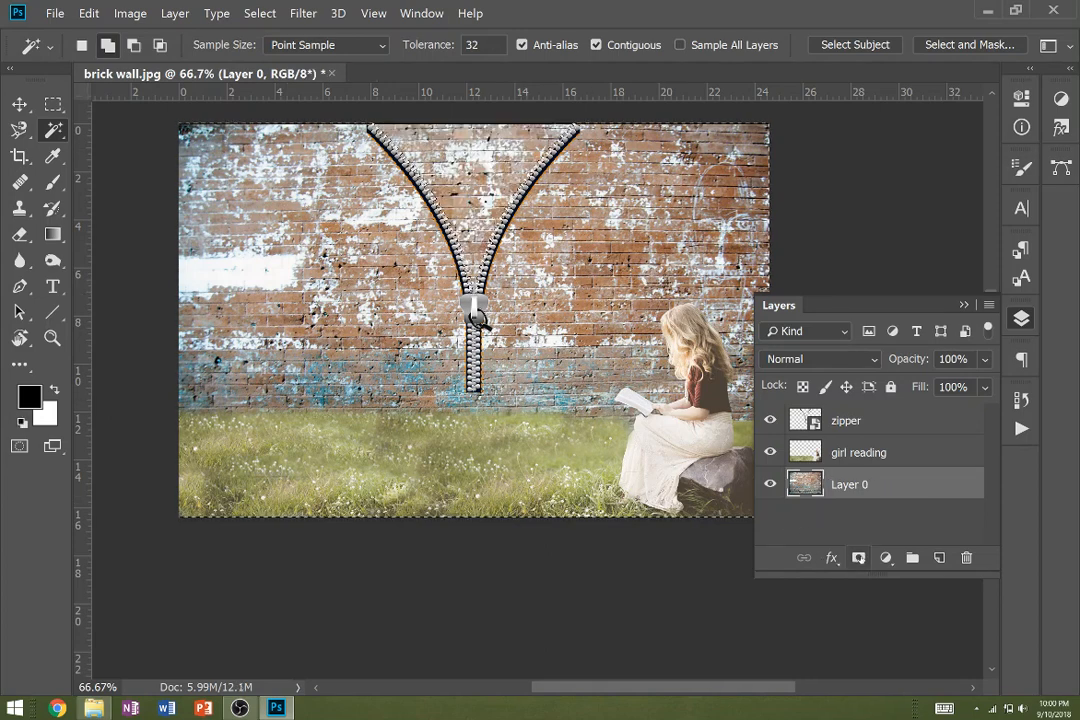
pyautogui.click(858, 557)
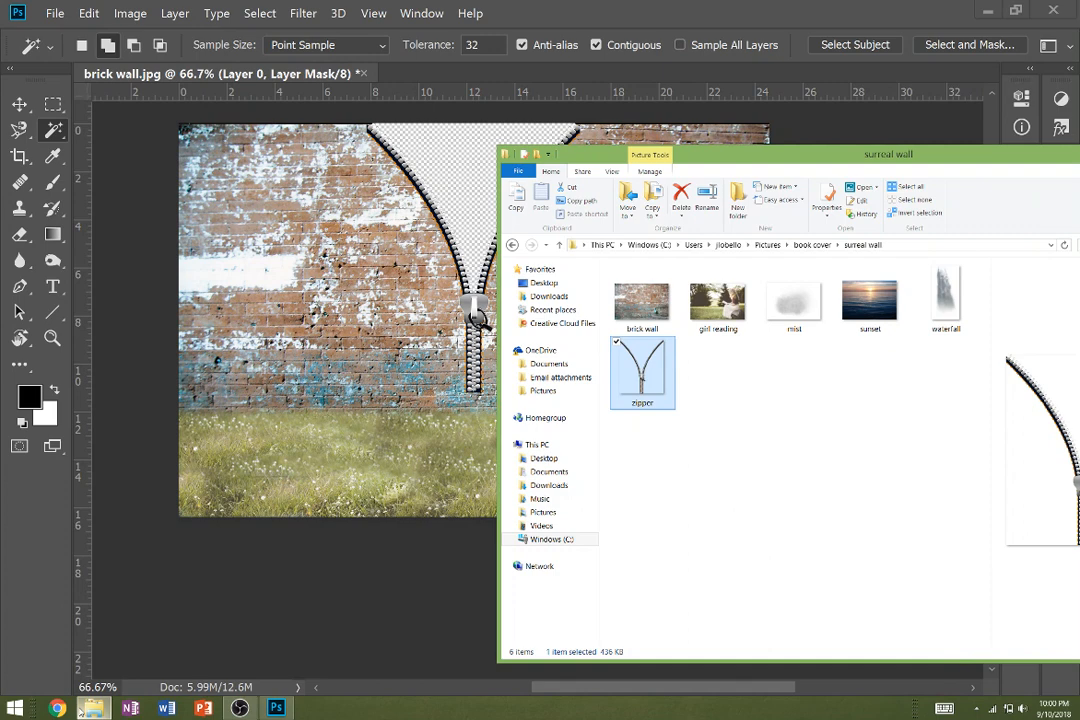
# Place the sunset image from the surreal wall folder in File Explorer, shift it upward and move its layer below Layer 0.
pyautogui.click(93, 708)
pyautogui.moveTo(839, 306)
pyautogui.mouseDown()
pyautogui.moveTo(659, 318)
pyautogui.moveTo(842, 306)
pyautogui.mouseUp()
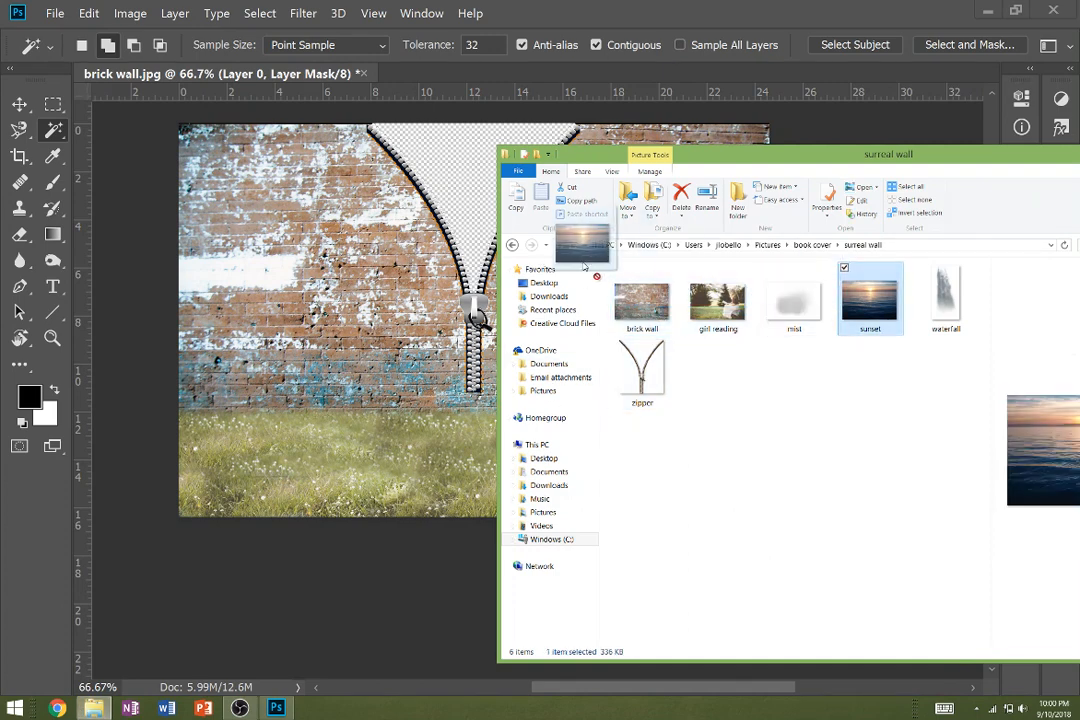
pyautogui.moveTo(377, 249); pyautogui.dragTo(380, 247)
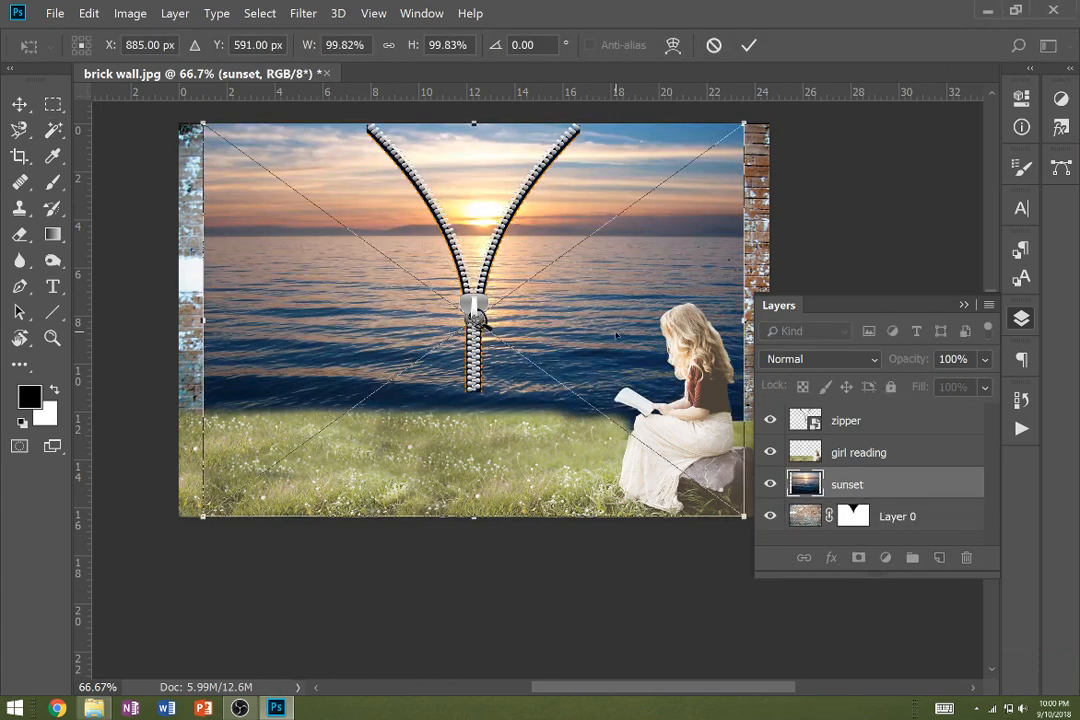
pyautogui.moveTo(590, 315); pyautogui.dragTo(577, 257)
pyautogui.press('Return')
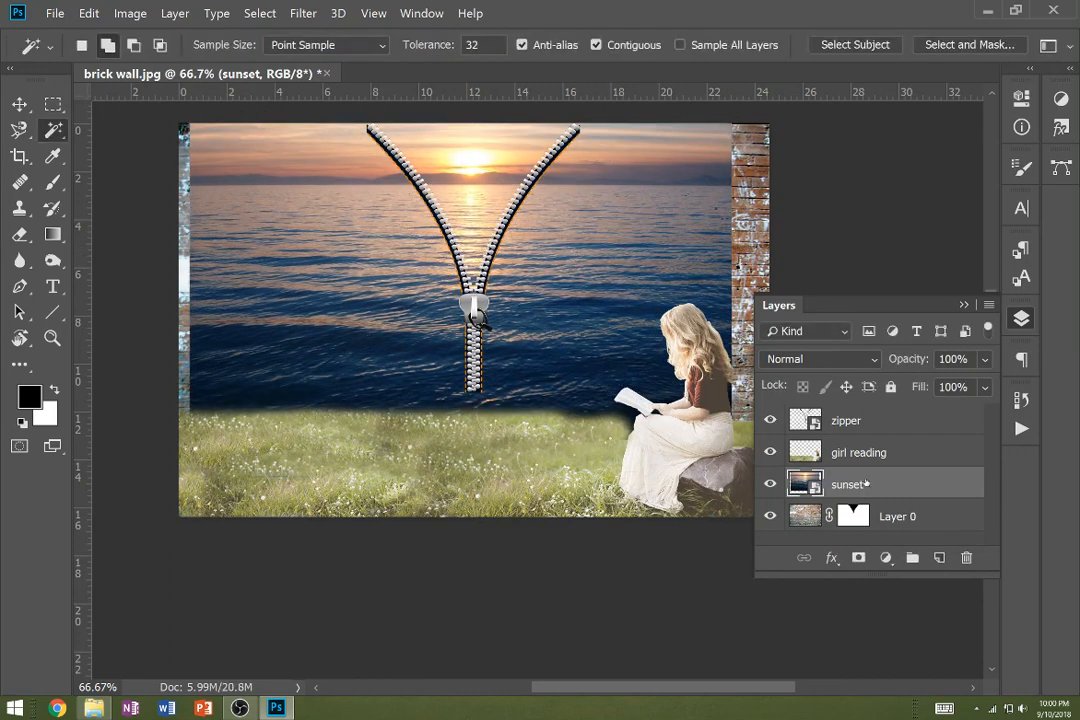
pyautogui.moveTo(866, 484); pyautogui.dragTo(878, 532)
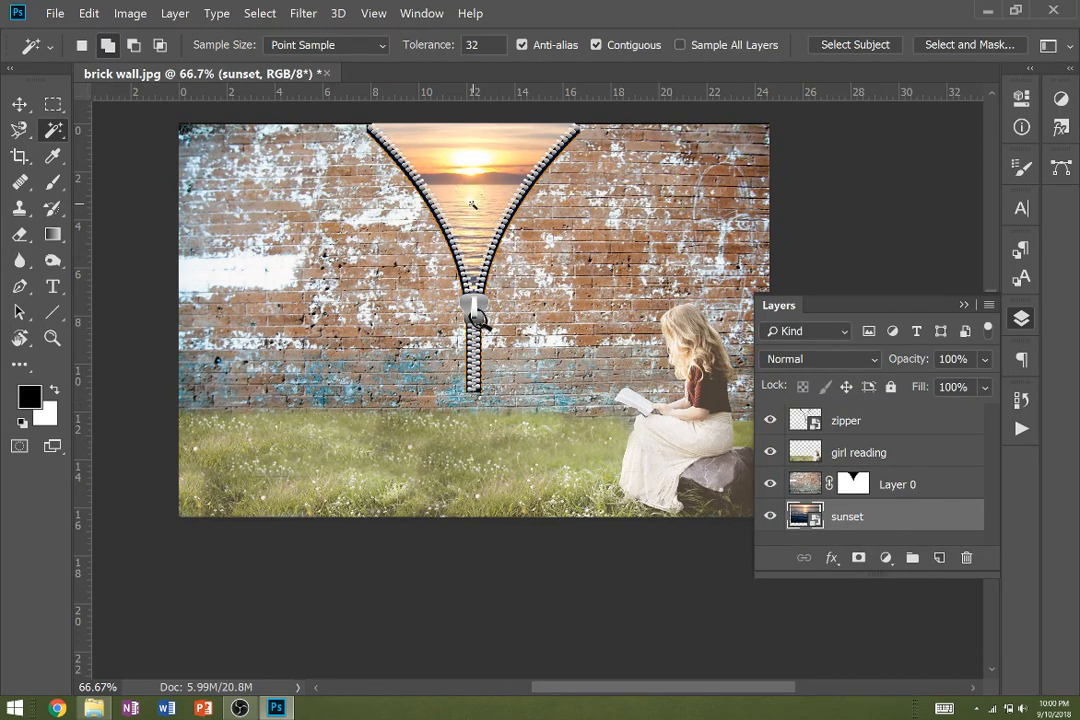
# Enlarge the sunset beyond the wall's full width and centre its sun within the zipper opening.
pyautogui.press('v')
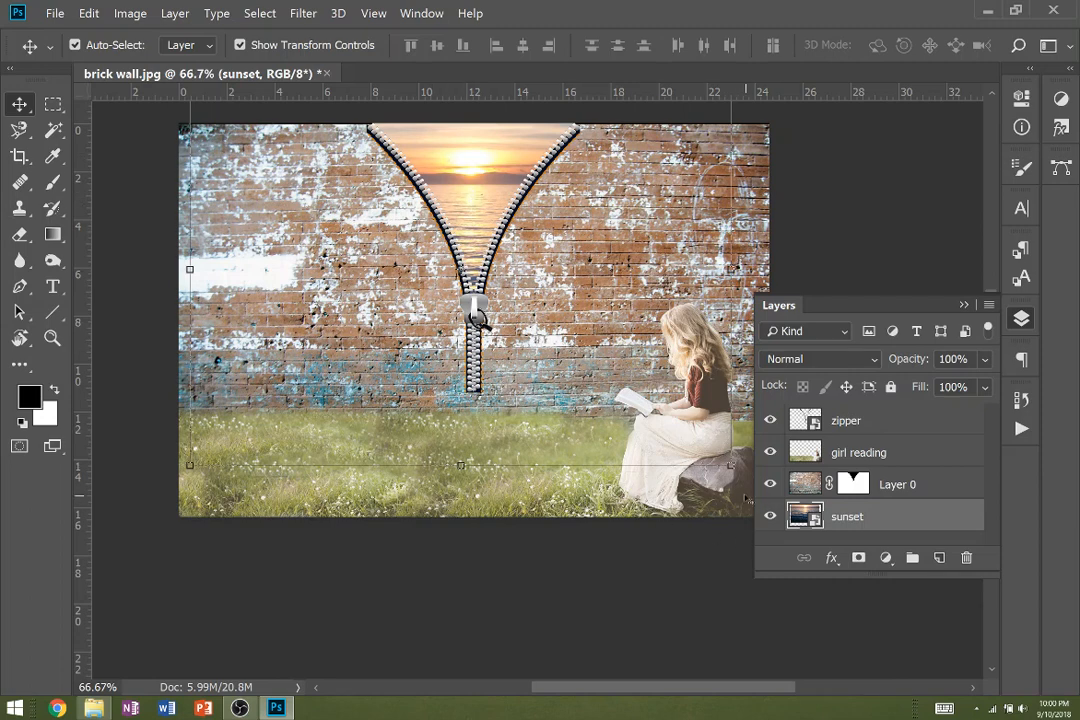
pyautogui.moveTo(731, 464); pyautogui.dragTo(845, 547)
pyautogui.moveTo(537, 416); pyautogui.dragTo(490, 370)
pyautogui.moveTo(478, 318); pyautogui.dragTo(476, 318)
pyautogui.press('Return')
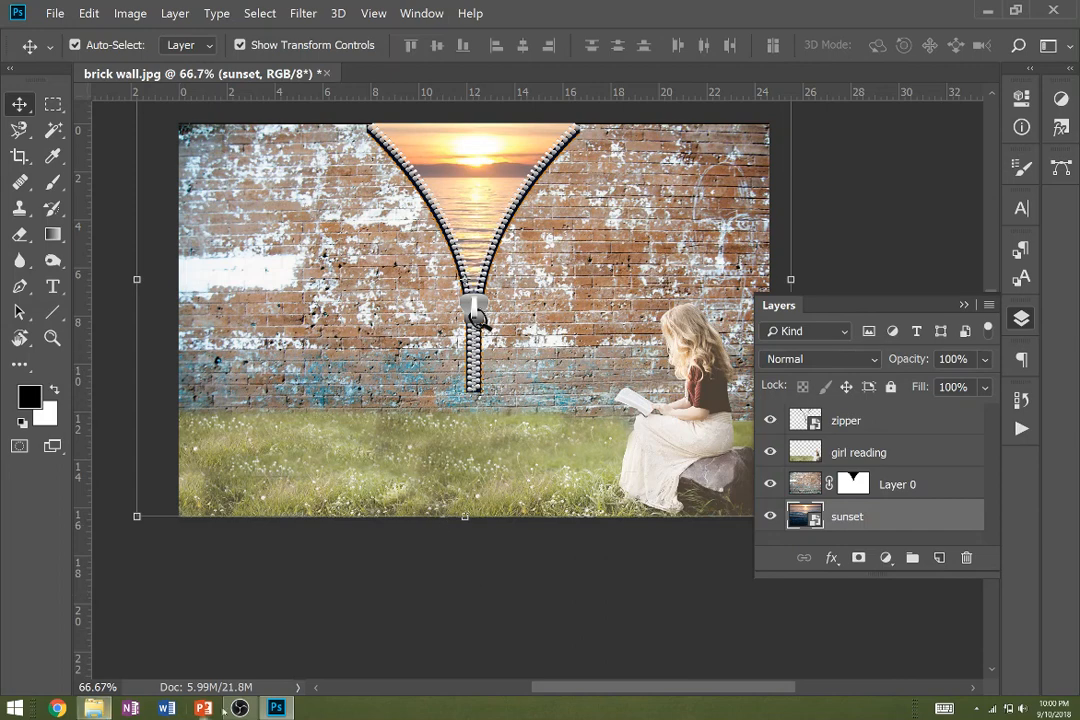
# Place the waterfall image from File Explorer above the zipper layer, pouring from the lower end of the zipper opening onto the grass.
pyautogui.click(93, 708)
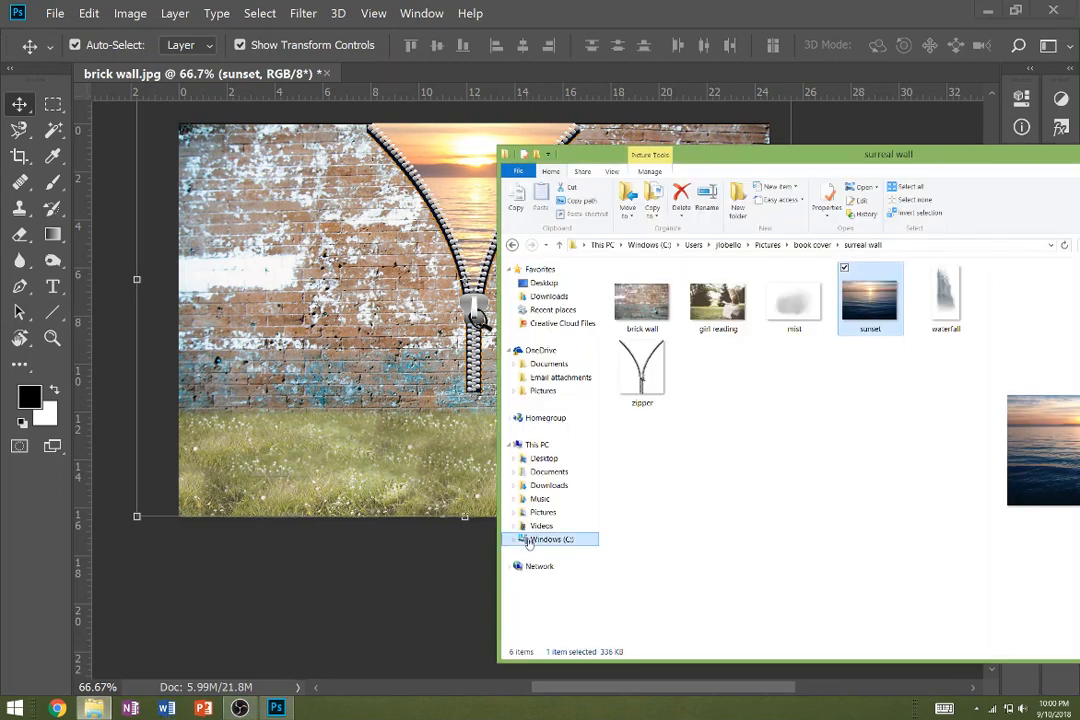
pyautogui.click(957, 313)
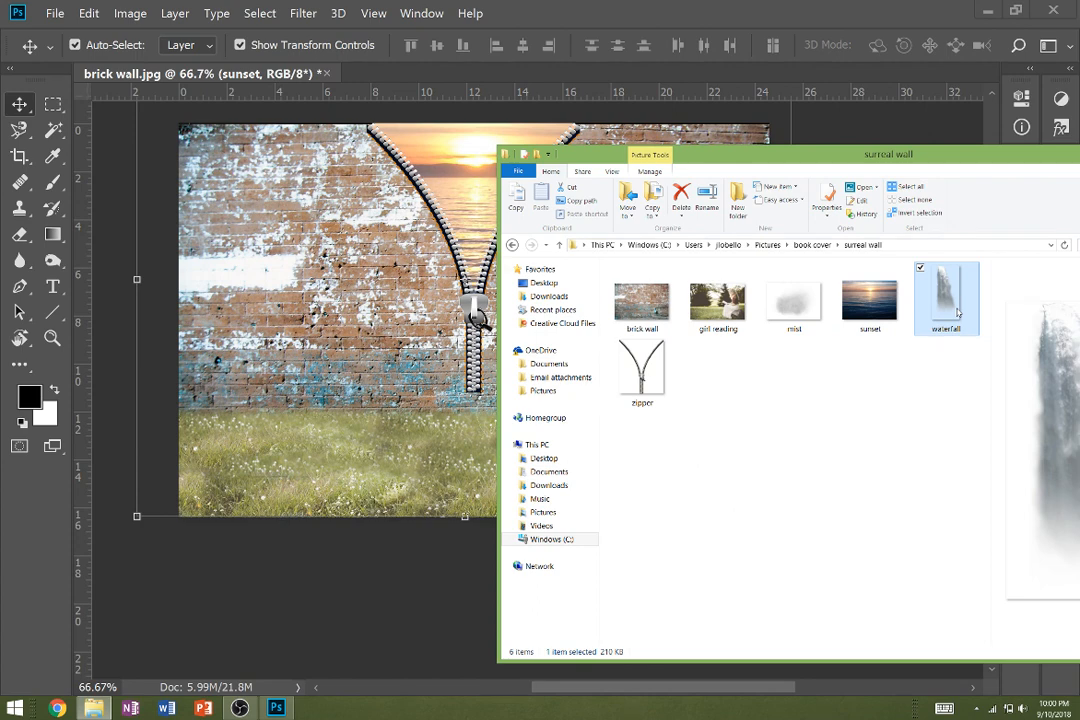
pyautogui.moveTo(957, 313); pyautogui.dragTo(450, 245)
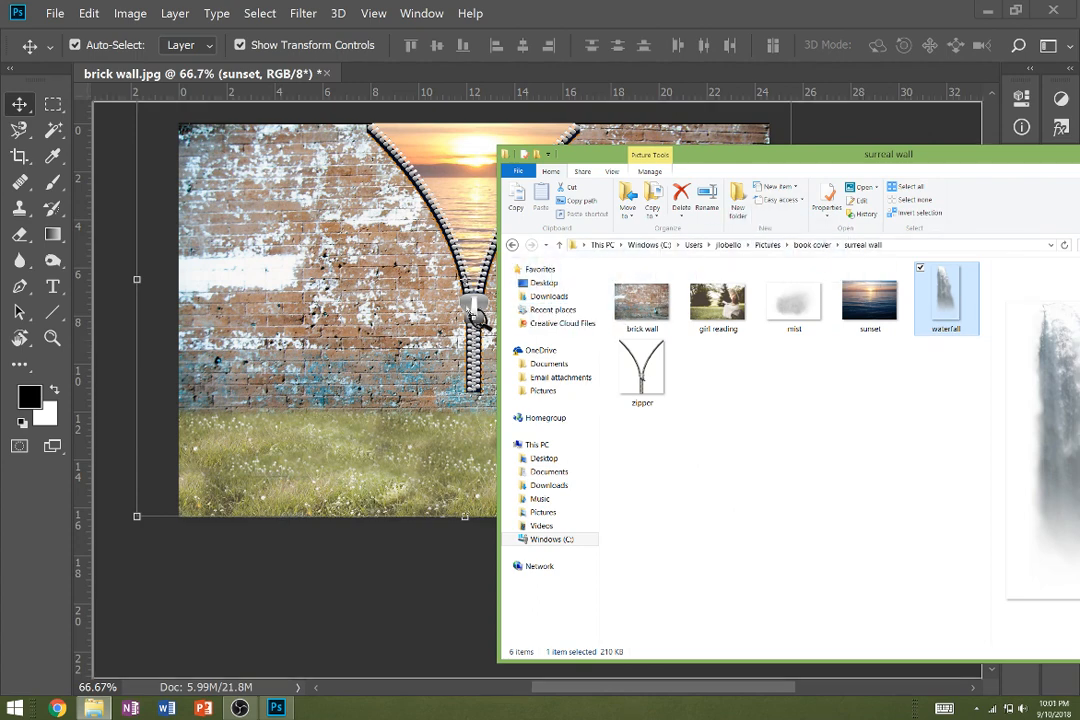
pyautogui.moveTo(477, 318); pyautogui.dragTo(477, 318)
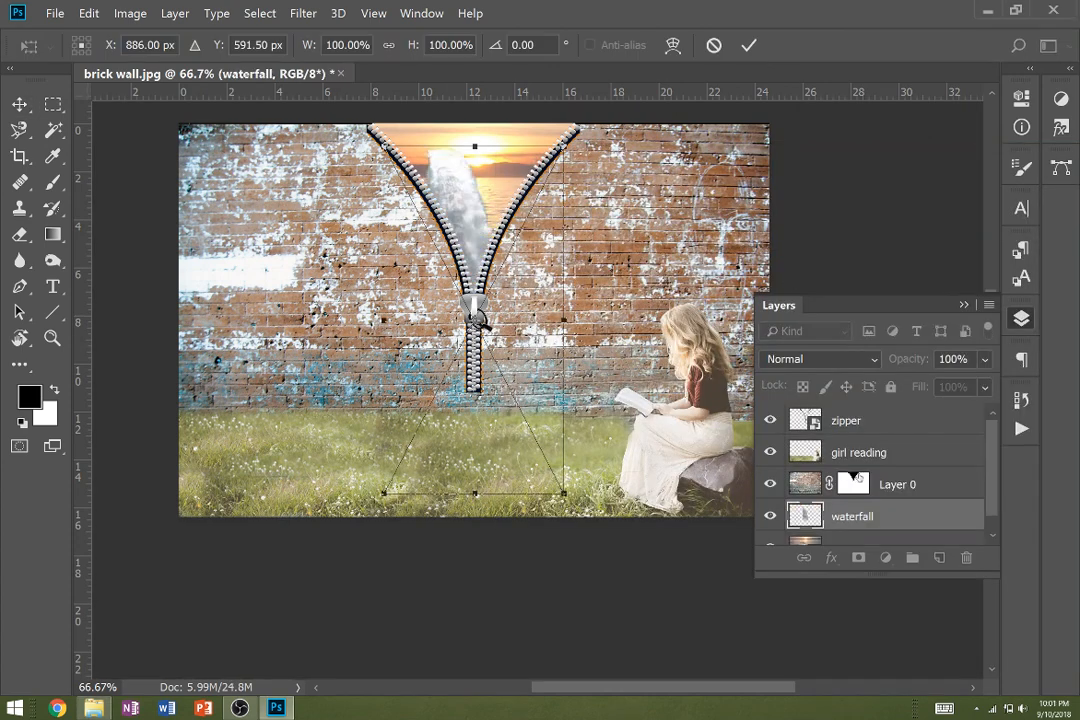
pyautogui.press('Return')
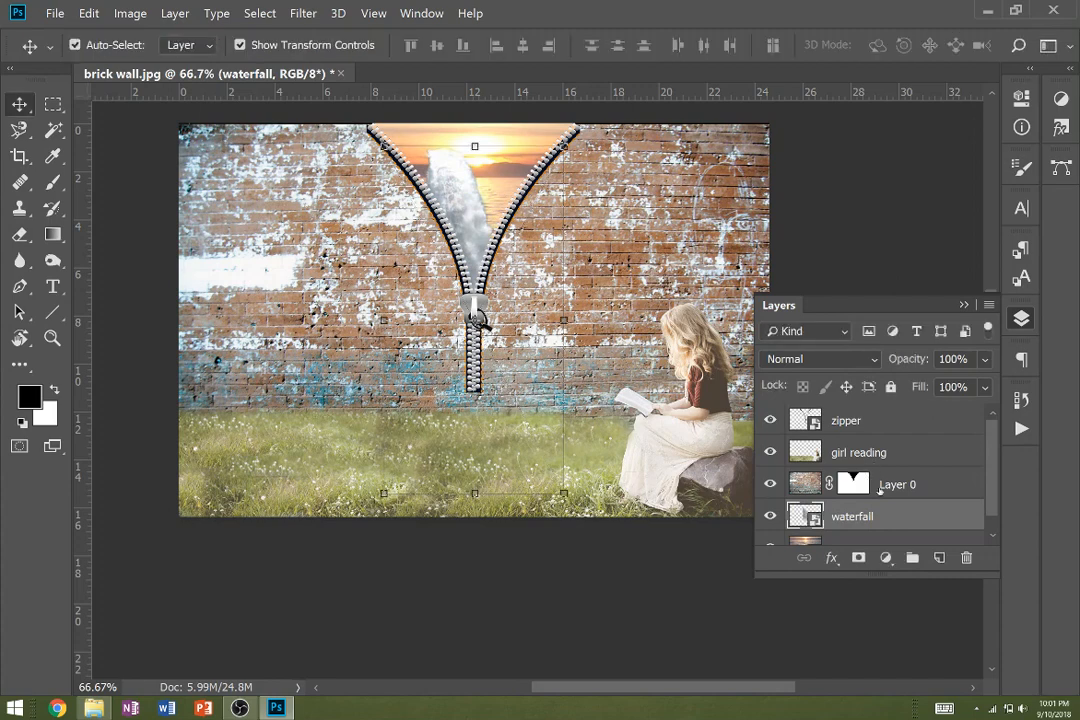
pyautogui.moveTo(822, 513); pyautogui.dragTo(894, 420)
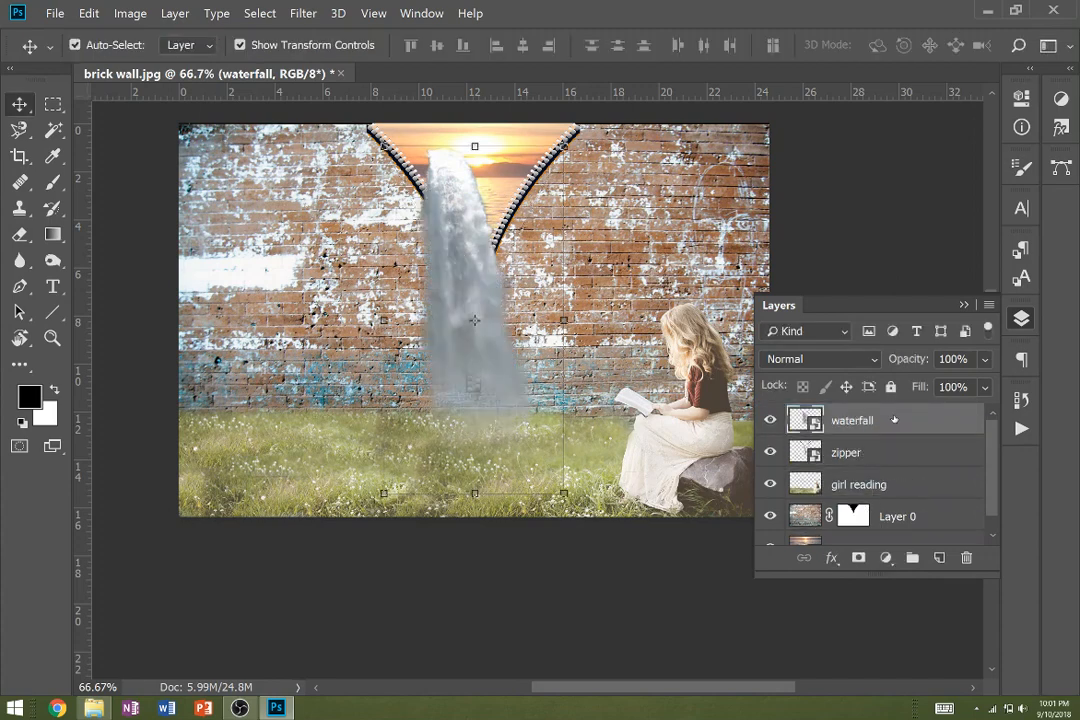
pyautogui.moveTo(464, 348); pyautogui.dragTo(494, 447)
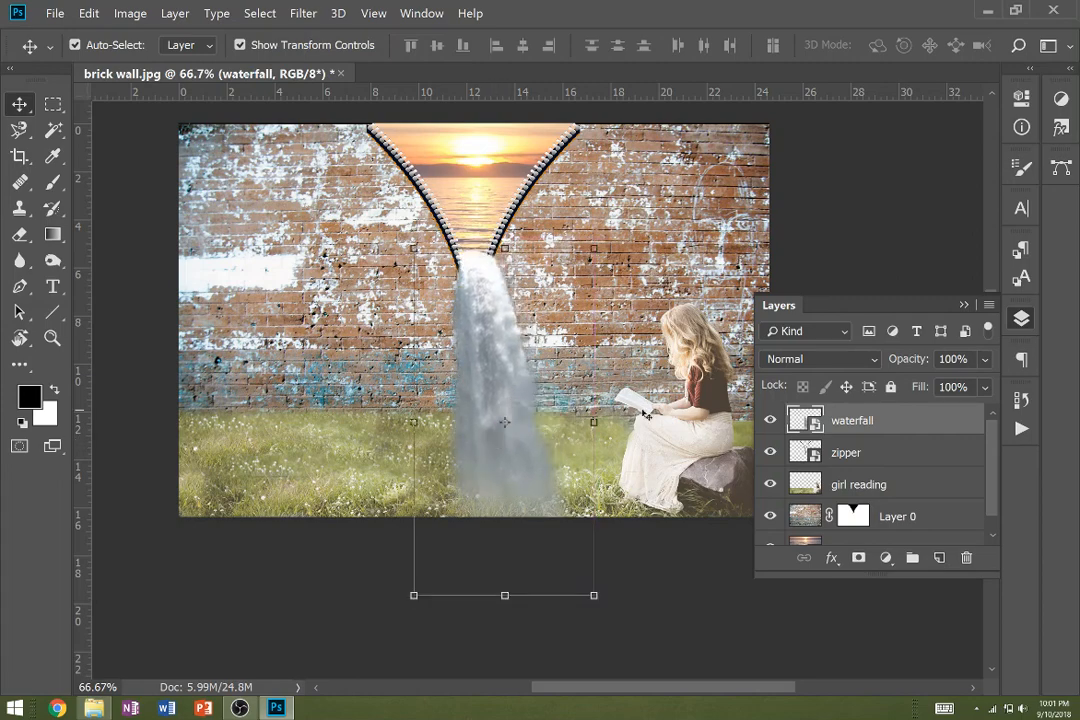
# Duplicate the waterfall layer with the default name.
pyautogui.rightClick(845, 428)
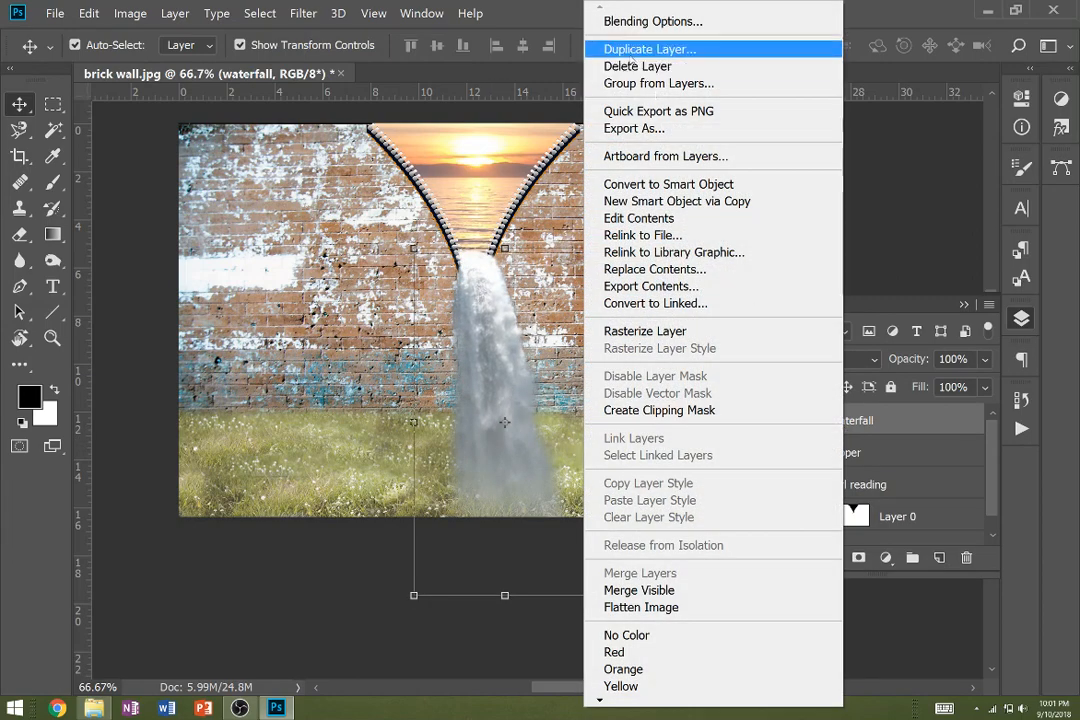
pyautogui.click(628, 50)
pyautogui.press('Return')
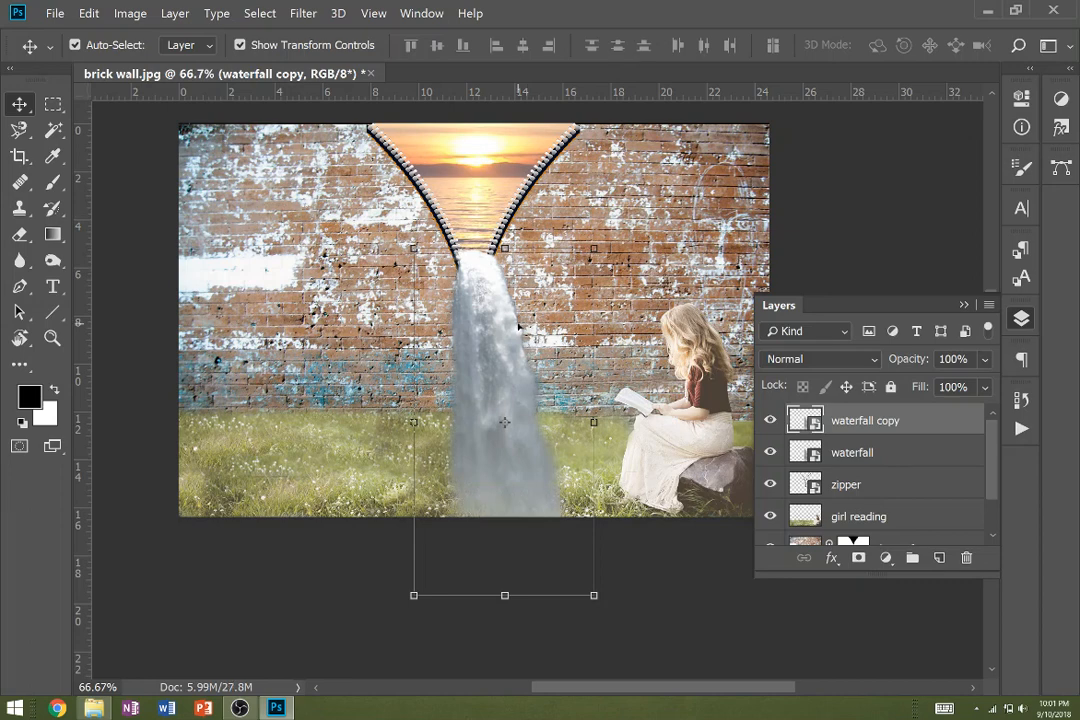
# Flip the waterfall copy horizontally with Free Transform and shift it left to widen the waterfall symmetrically beneath the zipper.
pyautogui.press('e')
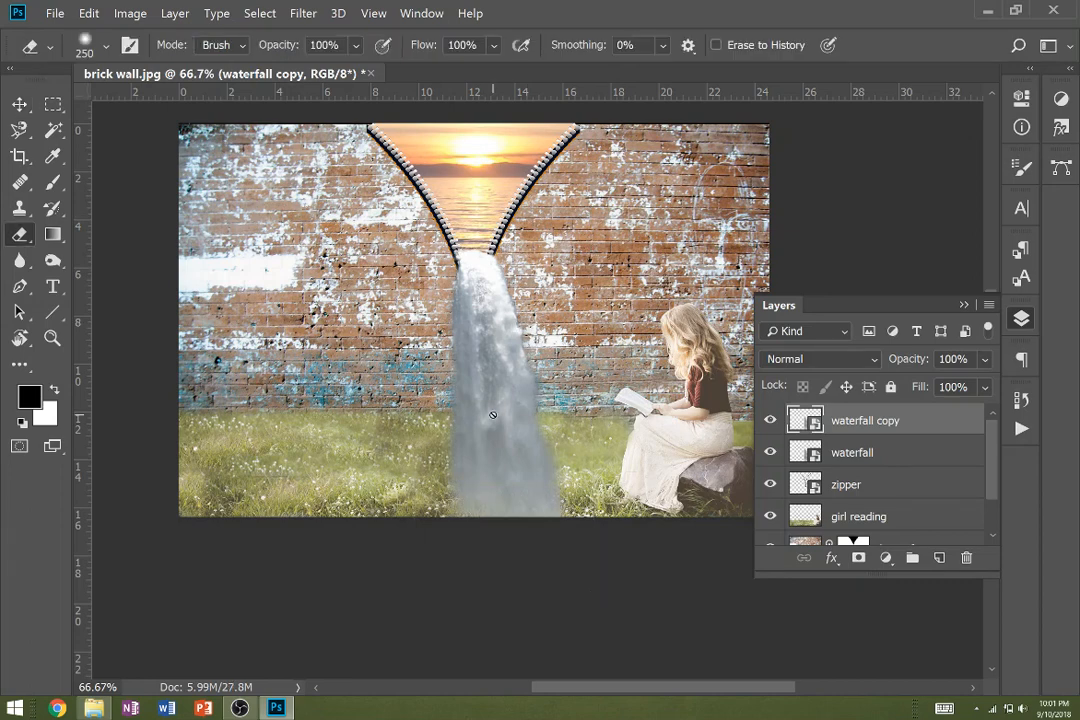
pyautogui.press('m')
pyautogui.rightClick(510, 388)
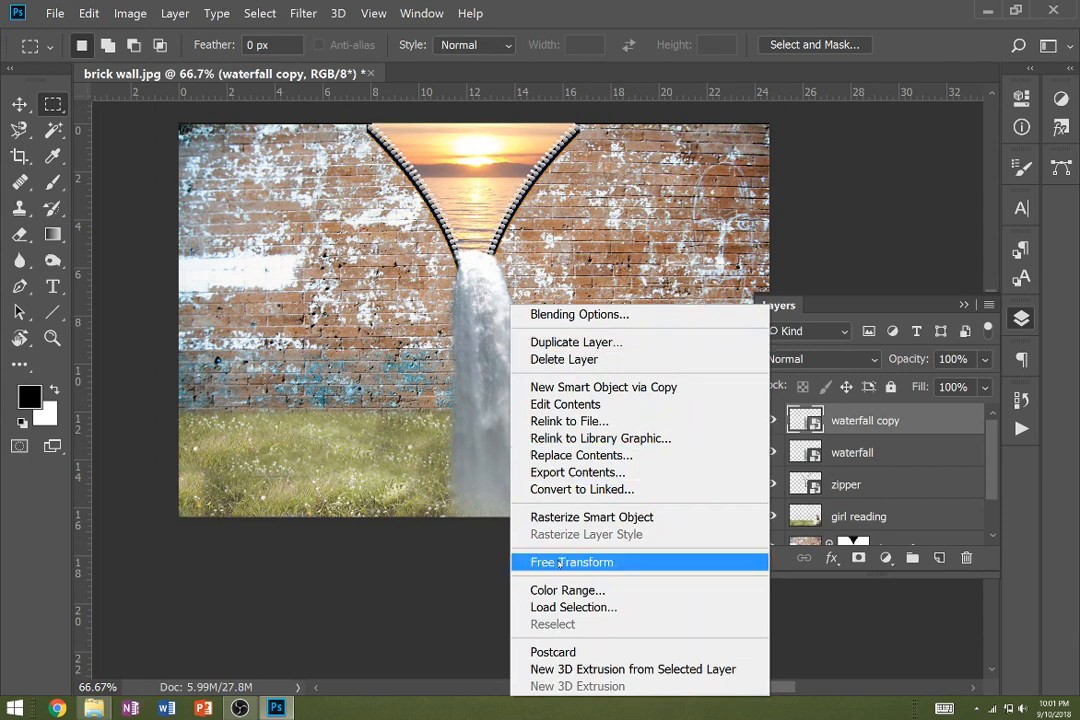
pyautogui.click(560, 563)
pyautogui.rightClick(481, 199)
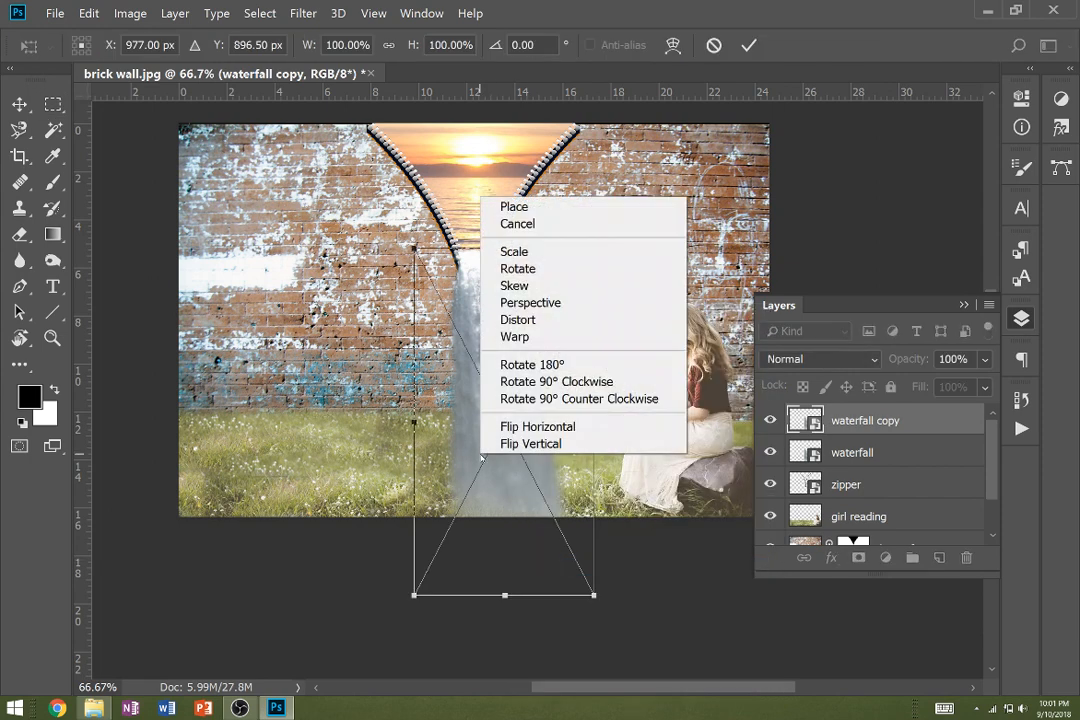
pyautogui.click(566, 425)
pyautogui.moveTo(508, 444); pyautogui.dragTo(444, 441)
pyautogui.press('Return')
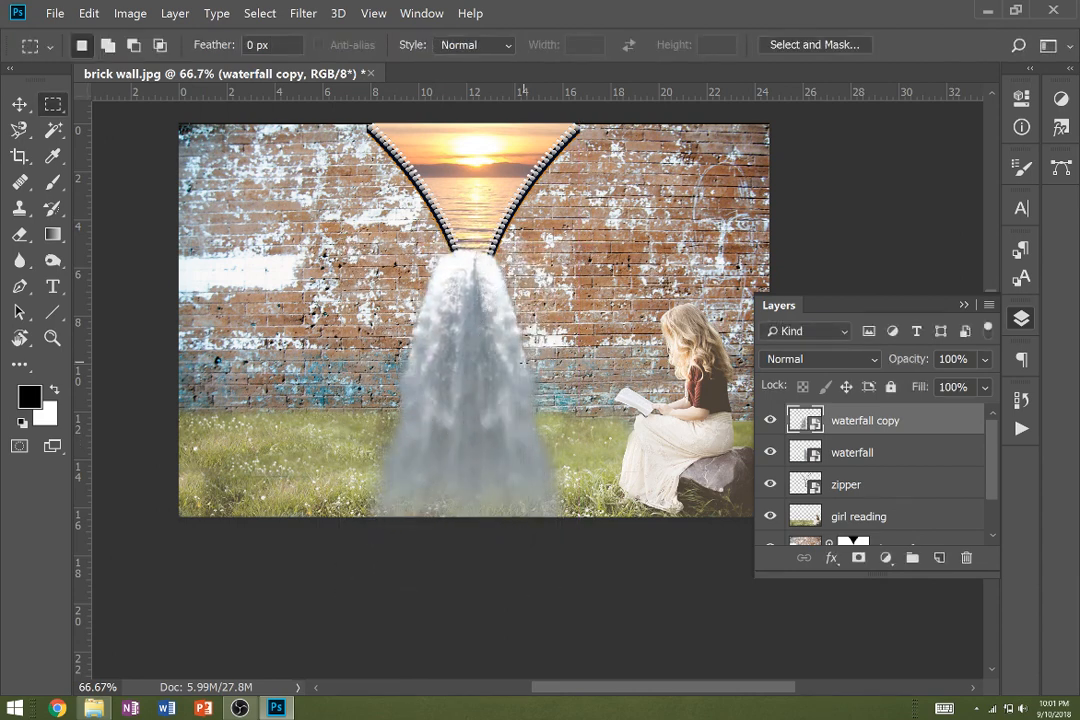
# Rasterize the waterfall copy and erase along the dark seam near its top with a progressively smaller soft Eraser.
pyautogui.press('e')
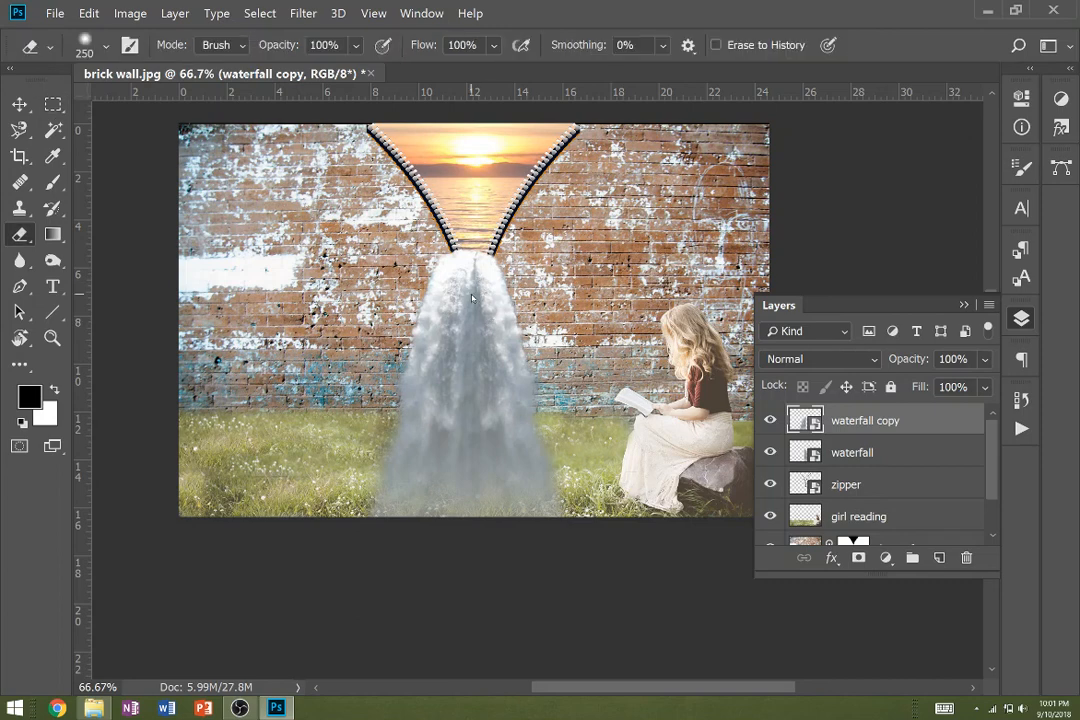
pyautogui.click(472, 297)
pyautogui.click(169, 102)
pyautogui.moveTo(498, 312)
pyautogui.mouseDown()
pyautogui.moveTo(494, 287)
pyautogui.moveTo(484, 318)
pyautogui.moveTo(497, 300)
pyautogui.mouseUp()
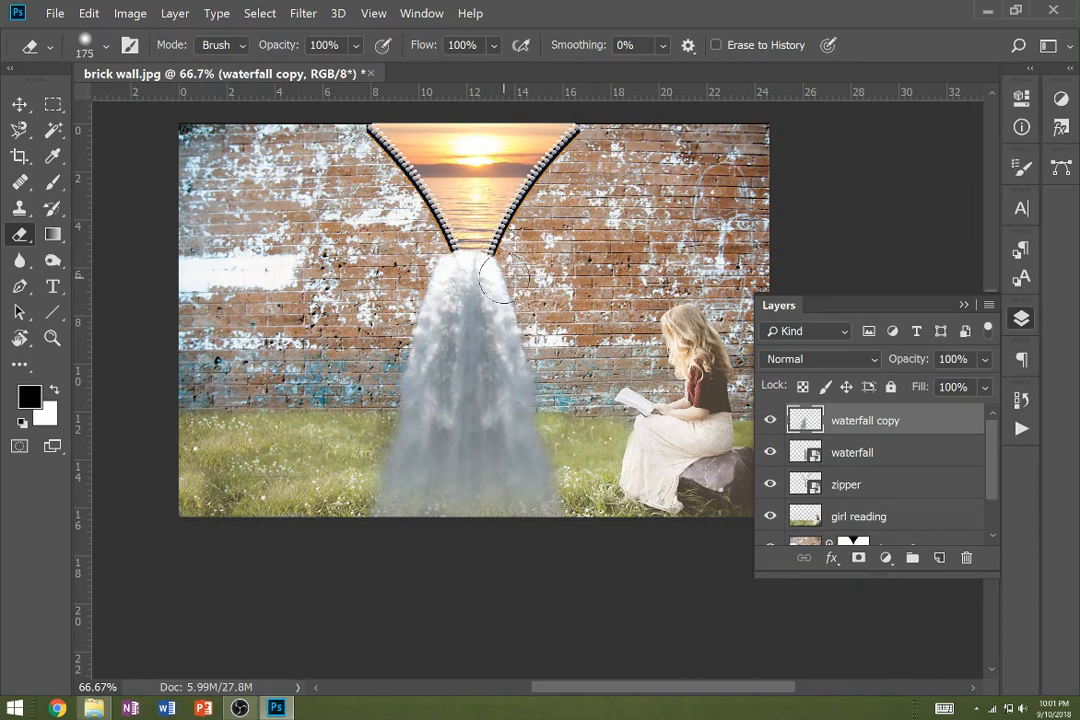
pyautogui.press('[')
pyautogui.press('[')
pyautogui.press('[')
pyautogui.press('[')
pyautogui.press('[')
pyautogui.press('[')
pyautogui.press('[')
pyautogui.press('[')
pyautogui.press('[')
pyautogui.press('[')
pyautogui.press('[')
pyautogui.press('[')
pyautogui.moveTo(503, 279)
pyautogui.mouseDown()
pyautogui.moveTo(477, 272)
pyautogui.moveTo(492, 307)
pyautogui.mouseUp()
# Clone bright water over the seam at the top of the waterfall copy using a 90 px Clone Stamp.
pyautogui.press('s')
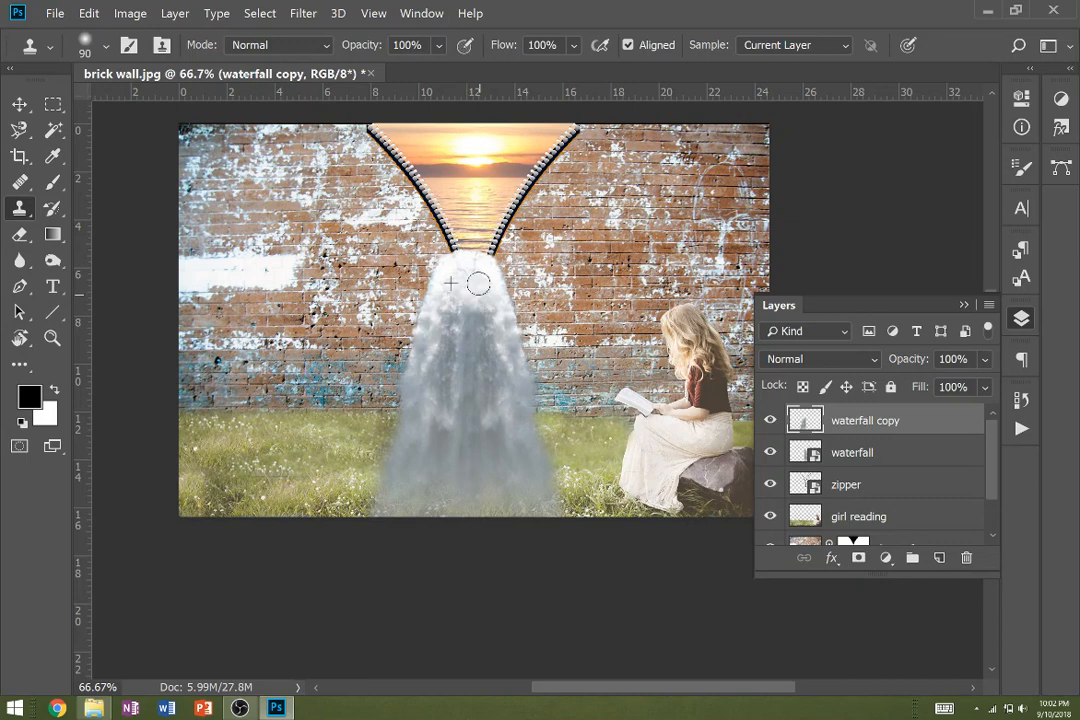
pyautogui.moveTo(456, 300)
pyautogui.mouseDown()
pyautogui.moveTo(411, 260)
pyautogui.moveTo(425, 268)
pyautogui.mouseUp()
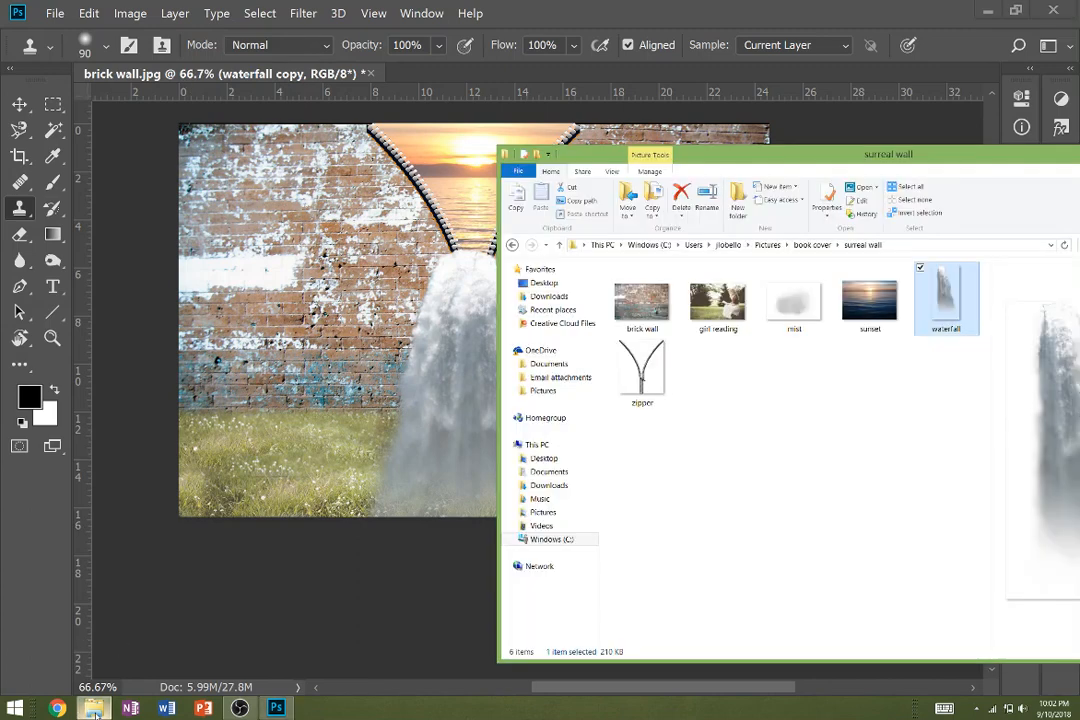
# Place the mist image from File Explorer, enlarge it and position it over the grass at the waterfall's lower left.
pyautogui.click(93, 708)
pyautogui.moveTo(810, 320); pyautogui.dragTo(418, 434)
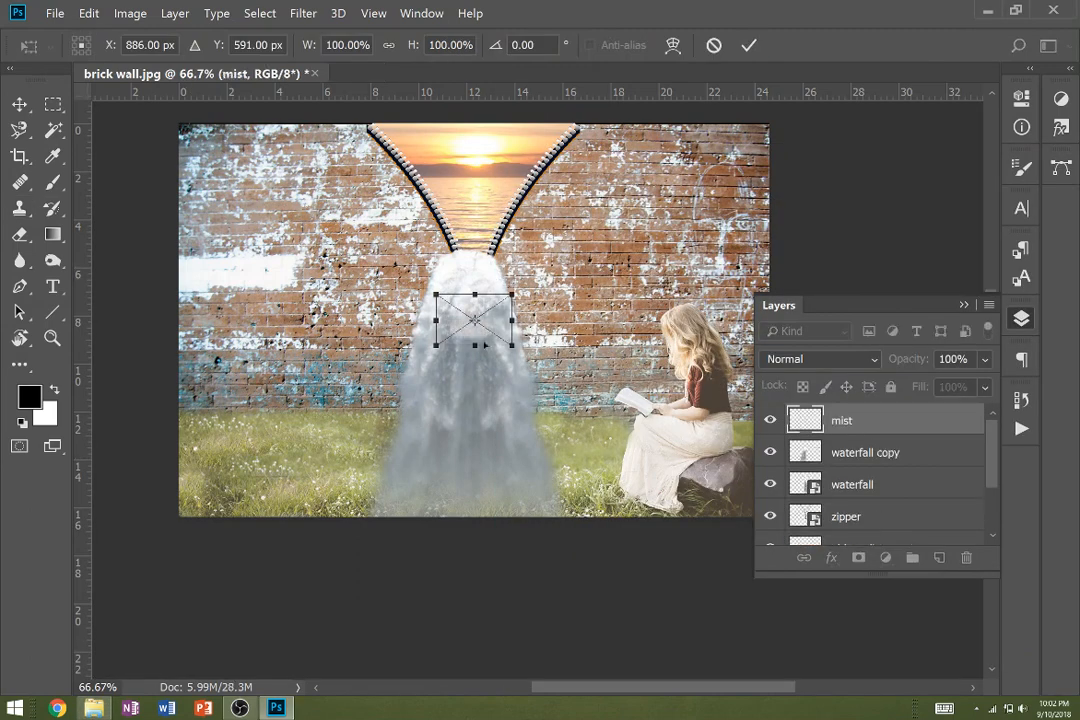
pyautogui.moveTo(433, 347); pyautogui.dragTo(272, 459)
pyautogui.moveTo(337, 402); pyautogui.dragTo(312, 483)
pyautogui.moveTo(367, 458); pyautogui.dragTo(368, 462)
pyautogui.press('Return')
# Rasterize the mist layer and clone the mist across the waterfall's base to the girl's rock, enlarging the Clone Stamp to 250 px.
pyautogui.press('s')
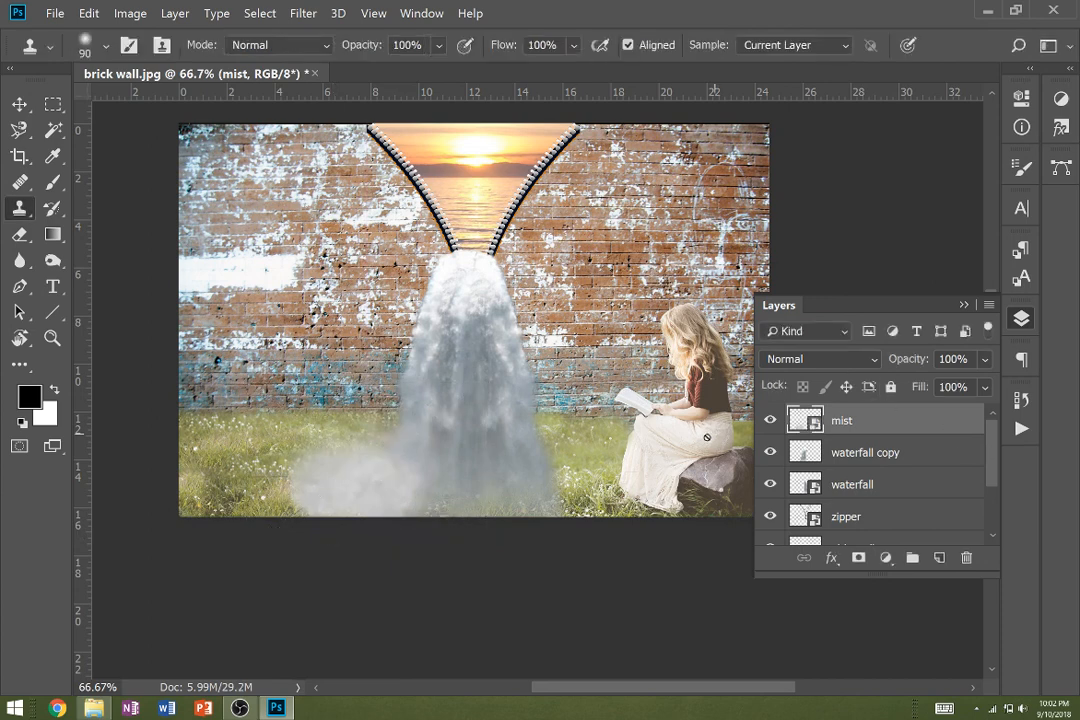
pyautogui.click(364, 489)
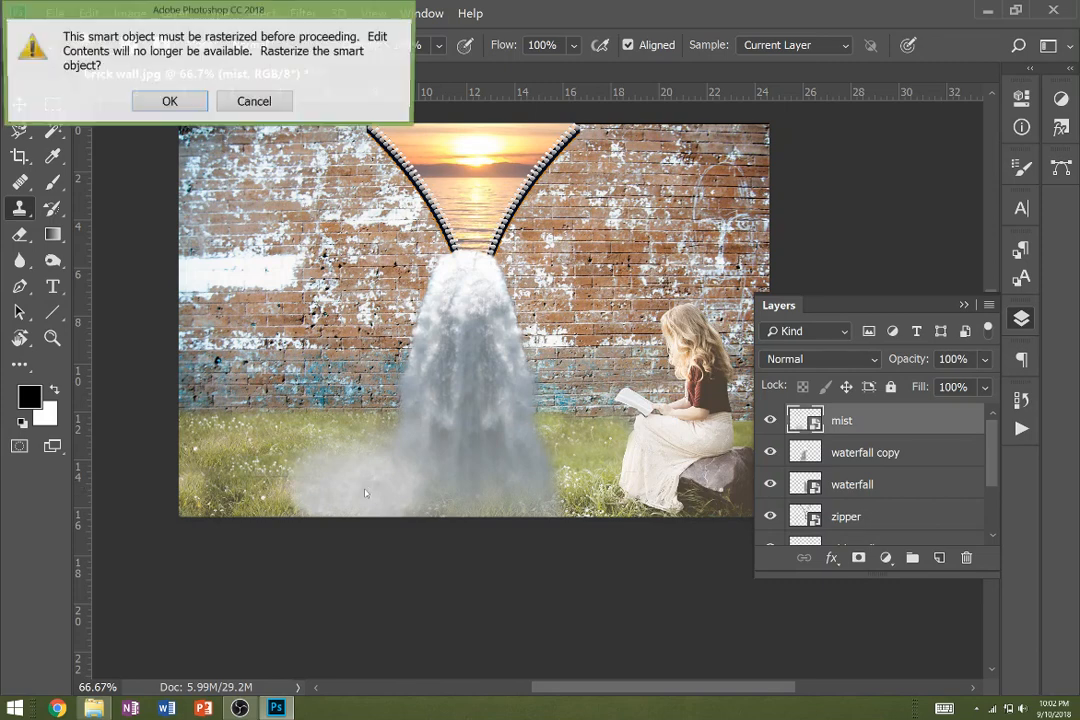
pyautogui.press('Return')
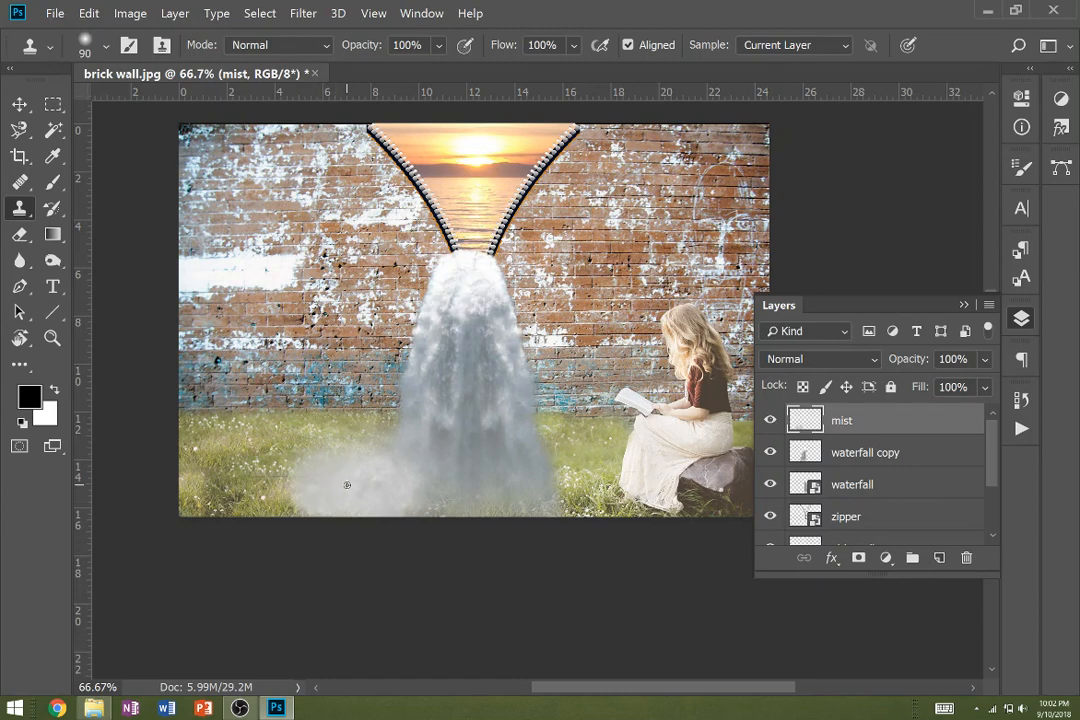
pyautogui.moveTo(399, 488)
pyautogui.mouseDown()
pyautogui.moveTo(437, 492)
pyautogui.moveTo(431, 481)
pyautogui.moveTo(434, 513)
pyautogui.moveTo(448, 474)
pyautogui.moveTo(450, 520)
pyautogui.moveTo(370, 466)
pyautogui.moveTo(364, 473)
pyautogui.moveTo(441, 510)
pyautogui.moveTo(505, 489)
pyautogui.moveTo(533, 508)
pyautogui.moveTo(563, 484)
pyautogui.moveTo(539, 470)
pyautogui.moveTo(459, 480)
pyautogui.moveTo(508, 475)
pyautogui.moveTo(574, 501)
pyautogui.moveTo(558, 475)
pyautogui.moveTo(613, 499)
pyautogui.moveTo(616, 486)
pyautogui.moveTo(484, 439)
pyautogui.moveTo(649, 449)
pyautogui.moveTo(595, 510)
pyautogui.moveTo(675, 516)
pyautogui.moveTo(641, 510)
pyautogui.moveTo(650, 480)
pyautogui.moveTo(620, 507)
pyautogui.moveTo(650, 513)
pyautogui.moveTo(673, 478)
pyautogui.moveTo(728, 505)
pyautogui.mouseUp()
pyautogui.press(']')
pyautogui.press(']')
pyautogui.press(']')
pyautogui.press(']')
pyautogui.press(']')
pyautogui.press(']')
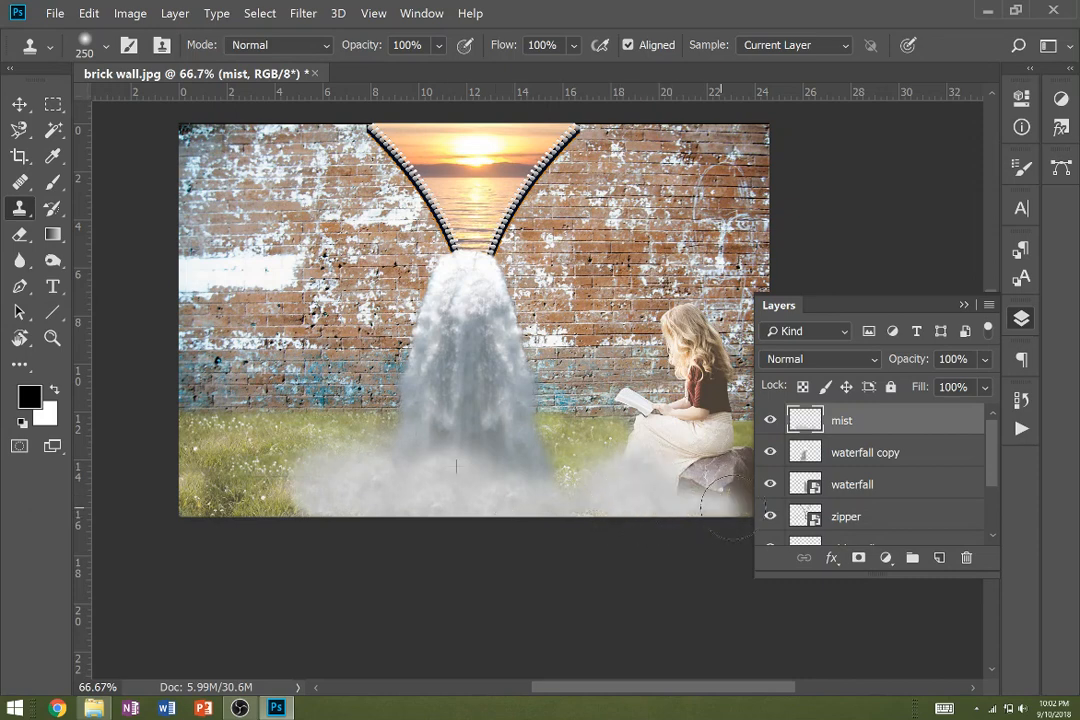
# Lower the mist layer's opacity to 78% and clone the mist over the grass left of the waterfall to the image's edge.
pyautogui.moveTo(984, 386)
pyautogui.mouseDown()
pyautogui.moveTo(960, 381)
pyautogui.moveTo(990, 411)
pyautogui.moveTo(965, 383)
pyautogui.mouseUp()
pyautogui.click(984, 359)
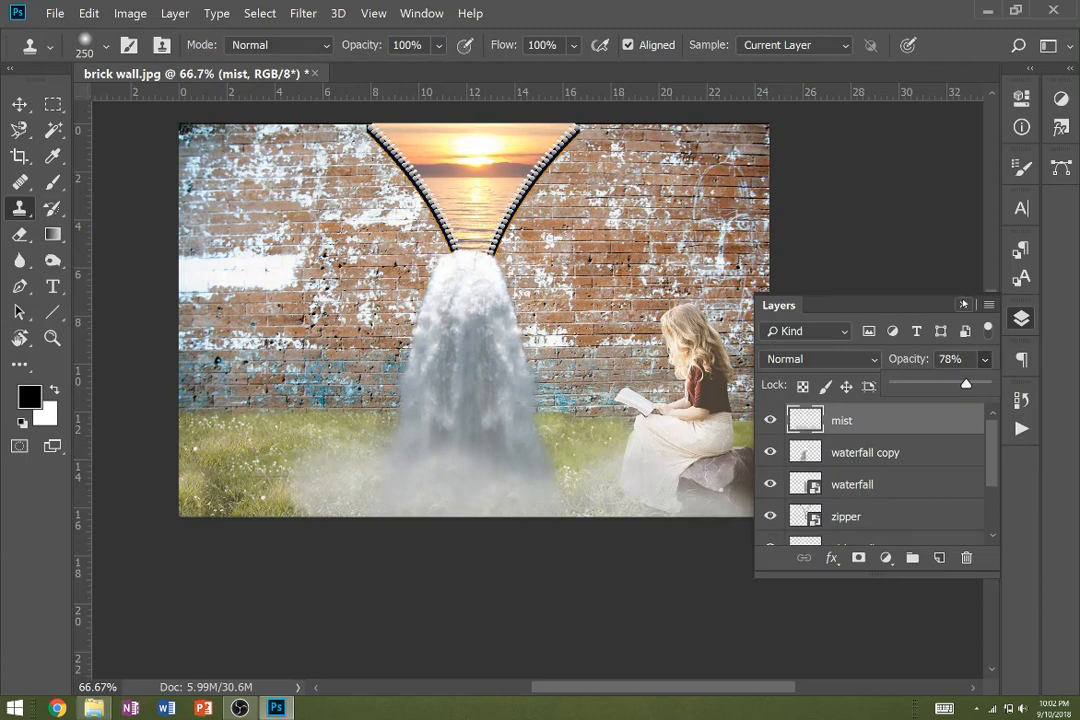
pyautogui.click(963, 304)
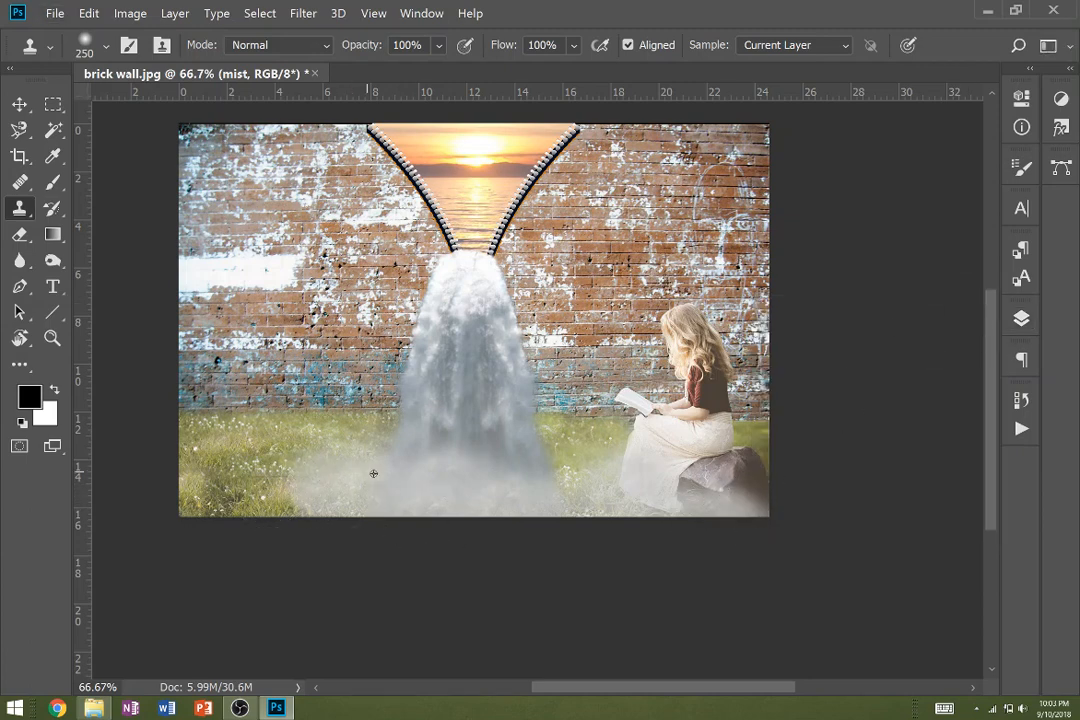
pyautogui.keyDown('alt'); pyautogui.click(441, 496); pyautogui.keyUp('alt')
pyautogui.moveTo(486, 484)
pyautogui.mouseDown()
pyautogui.moveTo(363, 483)
pyautogui.moveTo(304, 495)
pyautogui.moveTo(253, 482)
pyautogui.moveTo(210, 497)
pyautogui.moveTo(273, 500)
pyautogui.moveTo(181, 480)
pyautogui.moveTo(145, 494)
pyautogui.mouseUp()
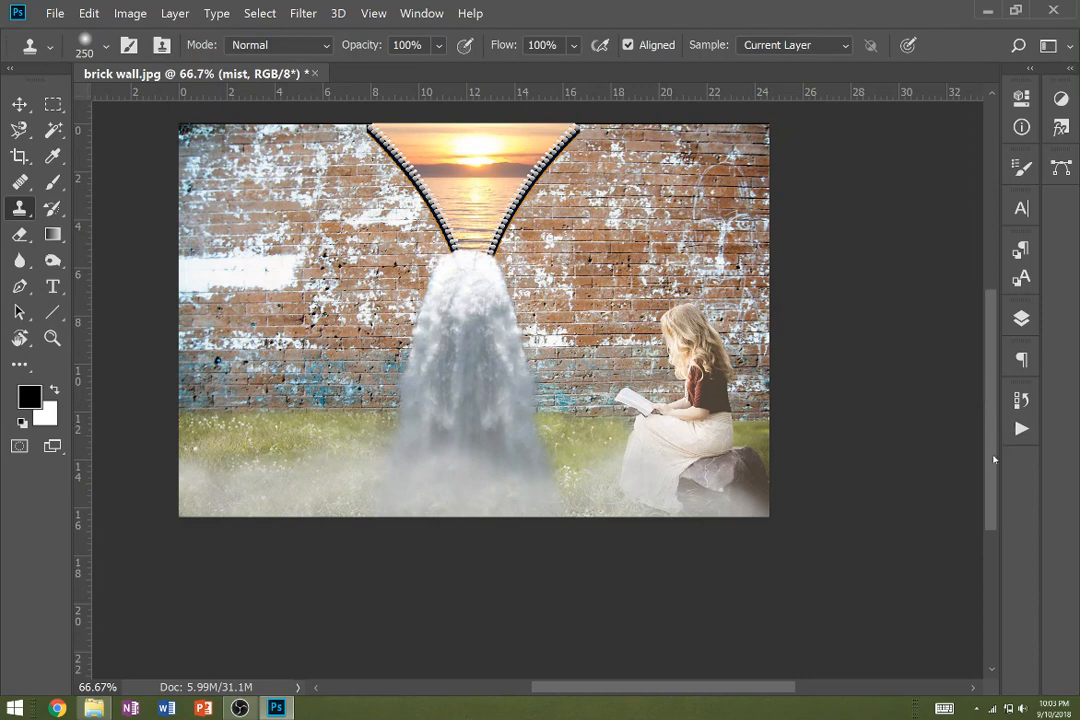
# Erase the edges of the waterfall copy where it meets the zipper's lower end, using a soft 100 px Eraser.
pyautogui.scroll(1, 988, 443)
pyautogui.scroll(2, 988, 443)
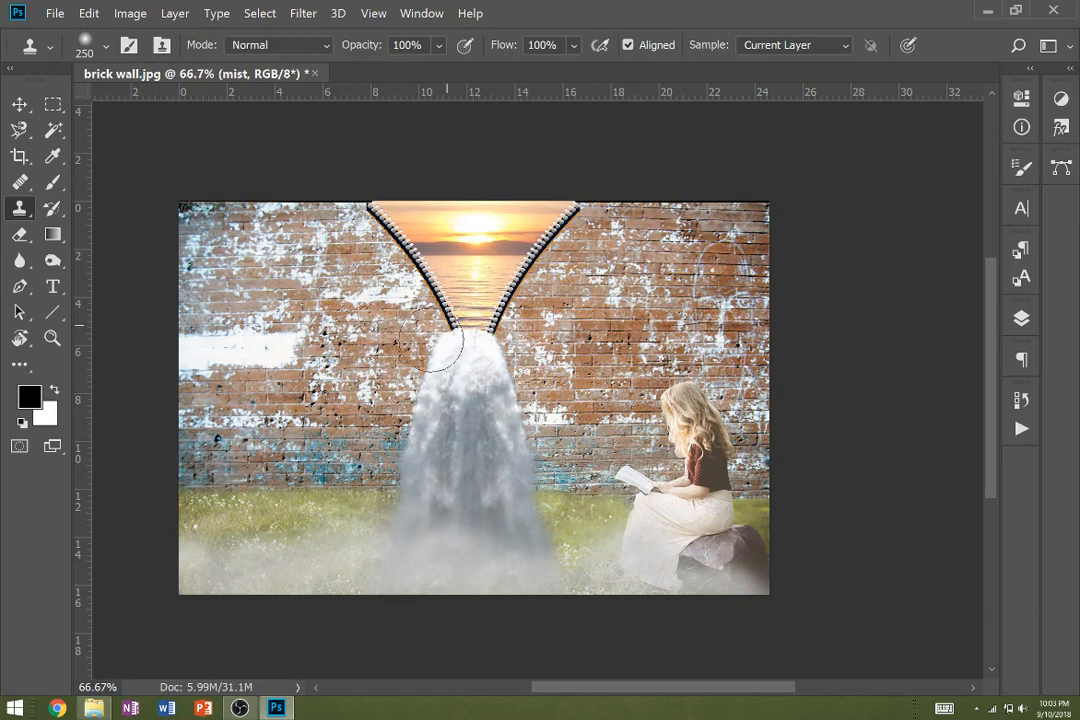
pyautogui.moveTo(440, 345); pyautogui.dragTo(500, 340)
pyautogui.click(1019, 319)
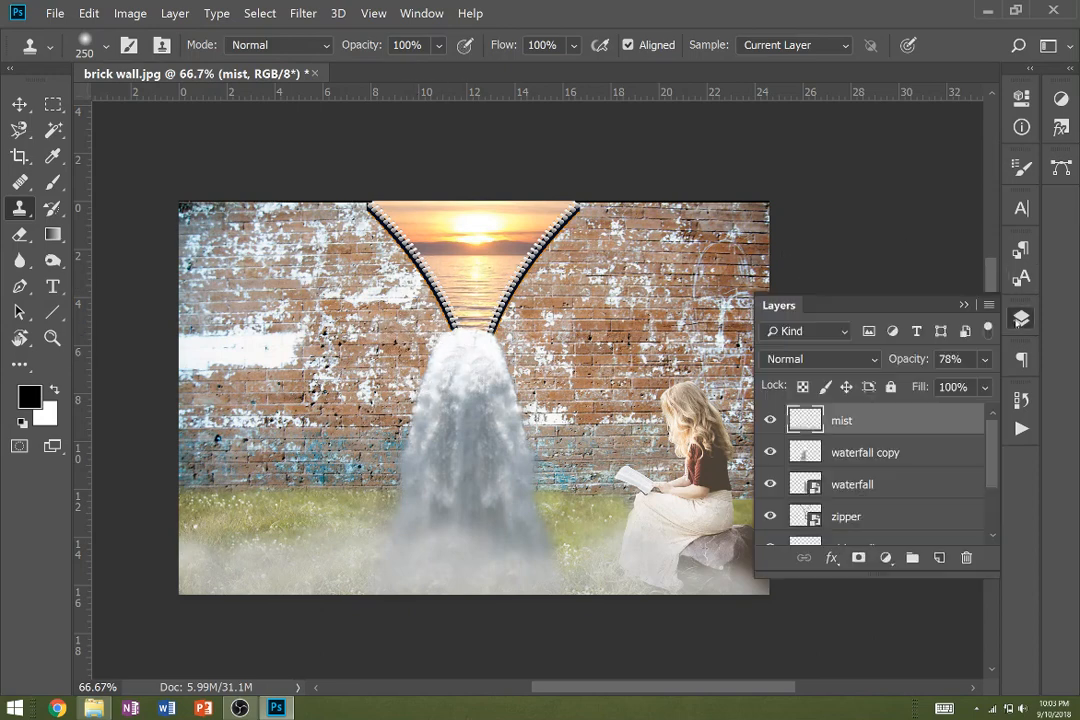
pyautogui.click(876, 467)
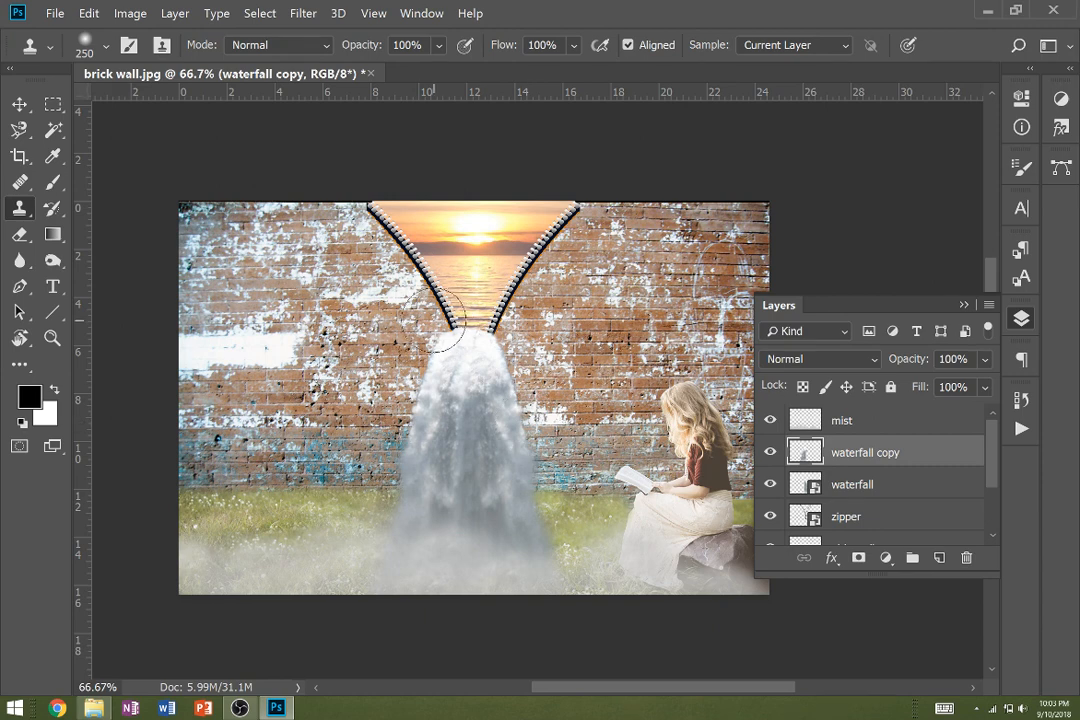
pyautogui.press('e')
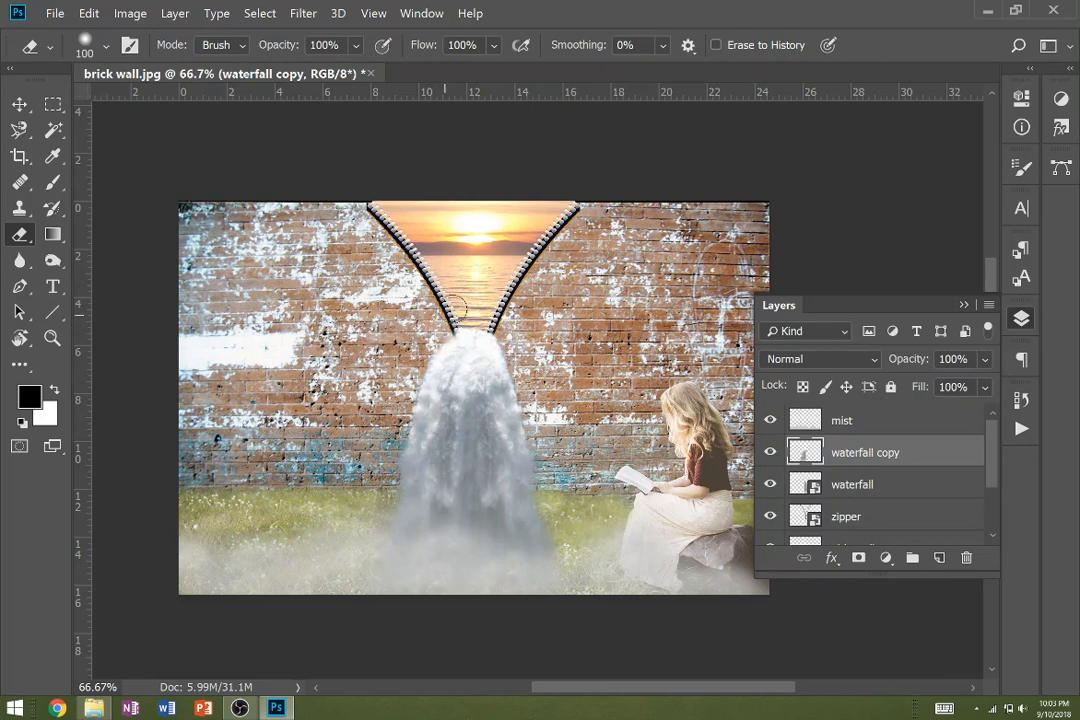
# Rasterize the original waterfall layer and erase its top and side edges, then refine the waterfall copy's edges to match.
pyautogui.click(870, 487)
pyautogui.click(436, 334)
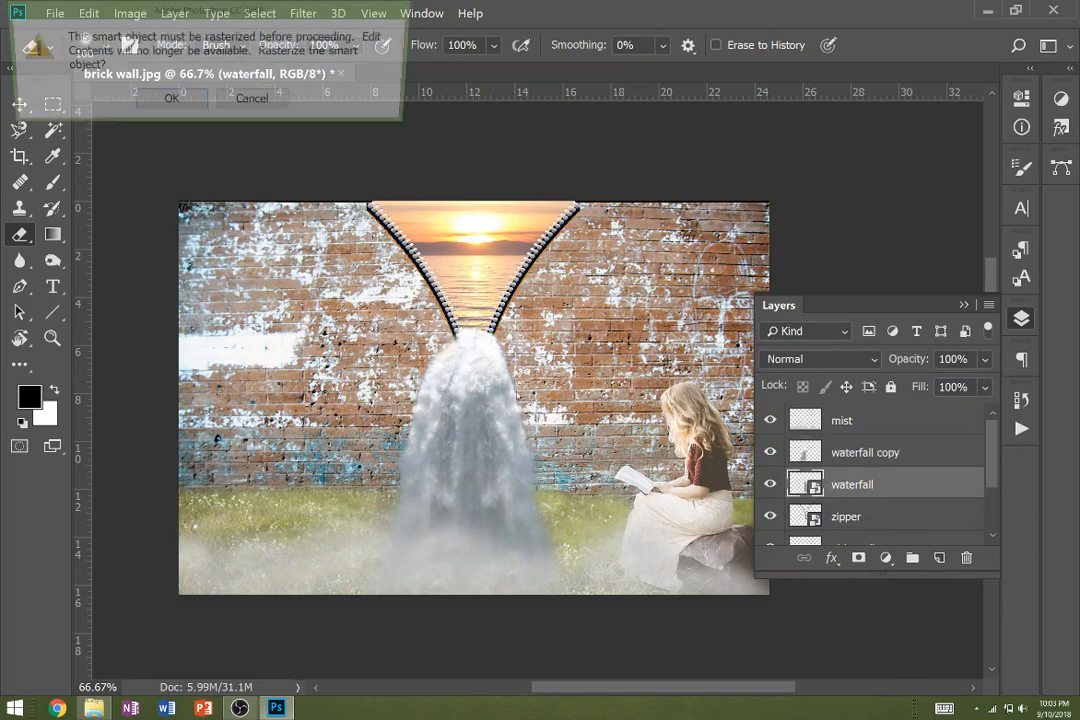
pyautogui.click(169, 102)
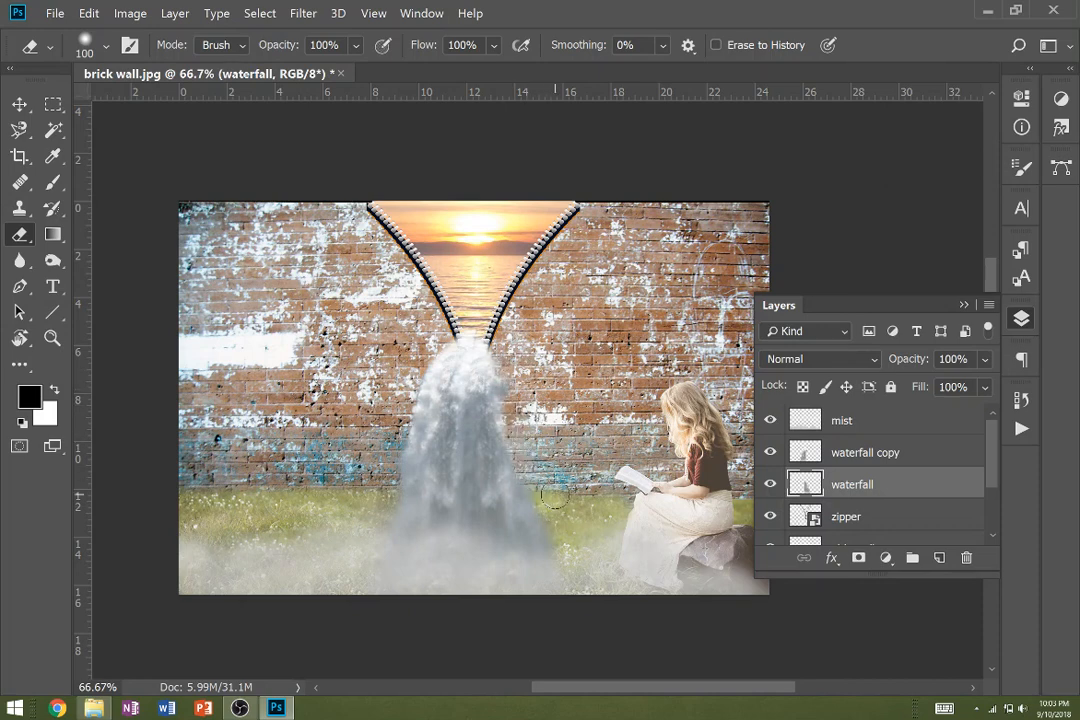
pyautogui.click(836, 458)
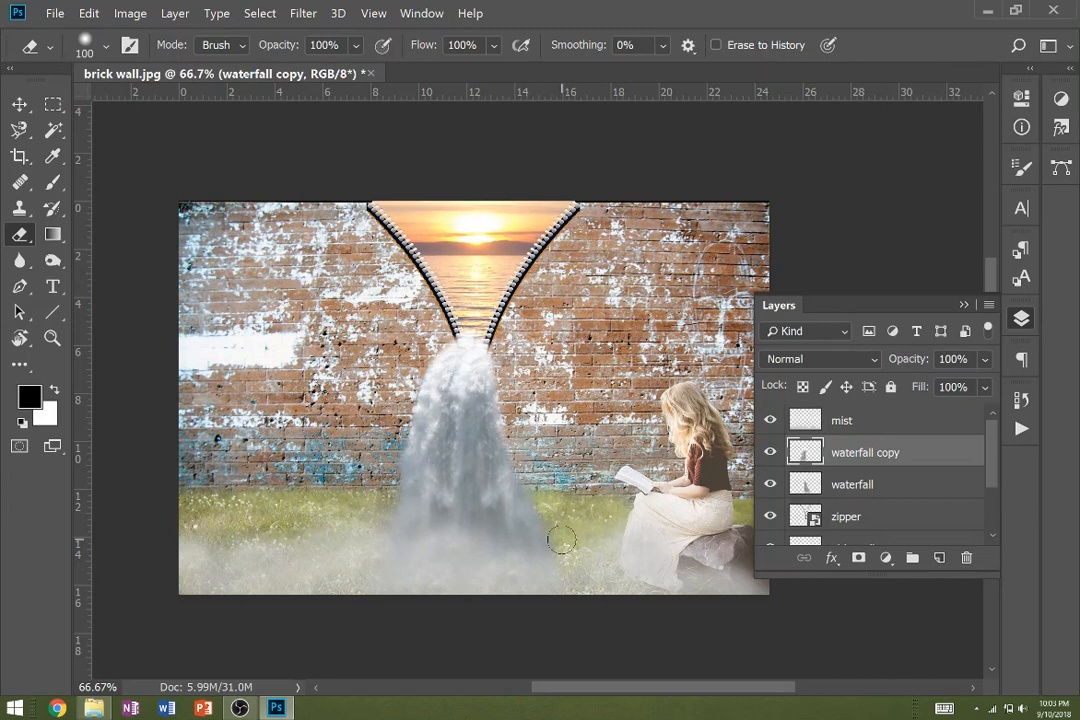
# Add the creator's name as 92.75 pt Bauhaus 93 signature text on the brick wall's upper-left area.
pyautogui.press('t')
pyautogui.click(175, 219)
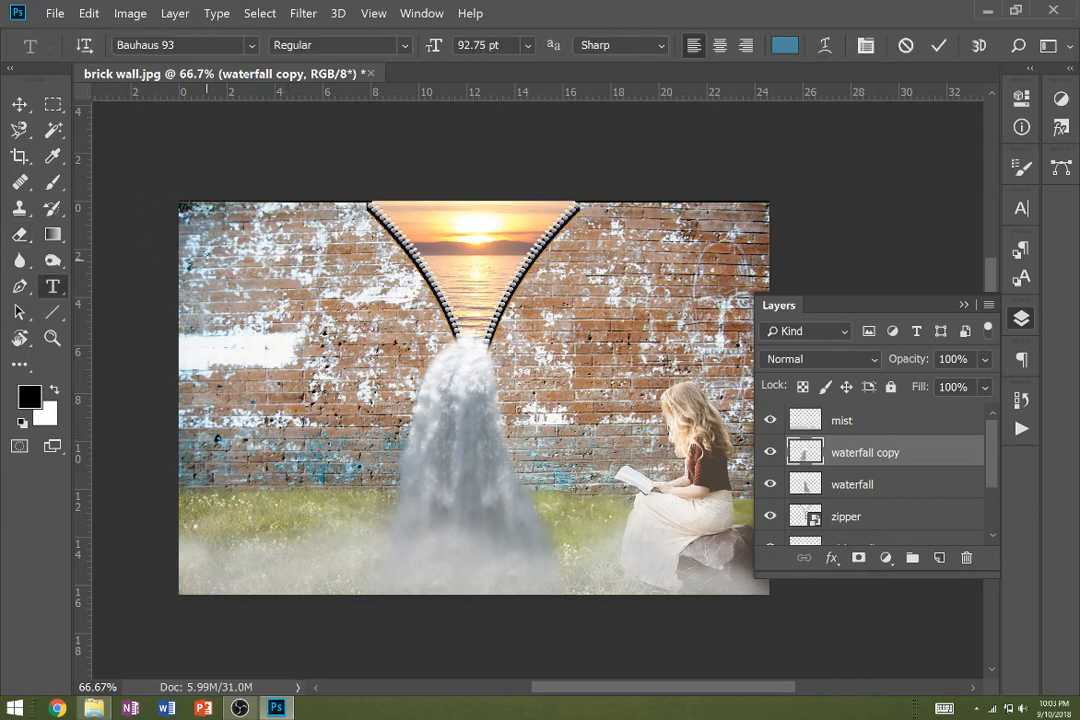
pyautogui.write('lobello')
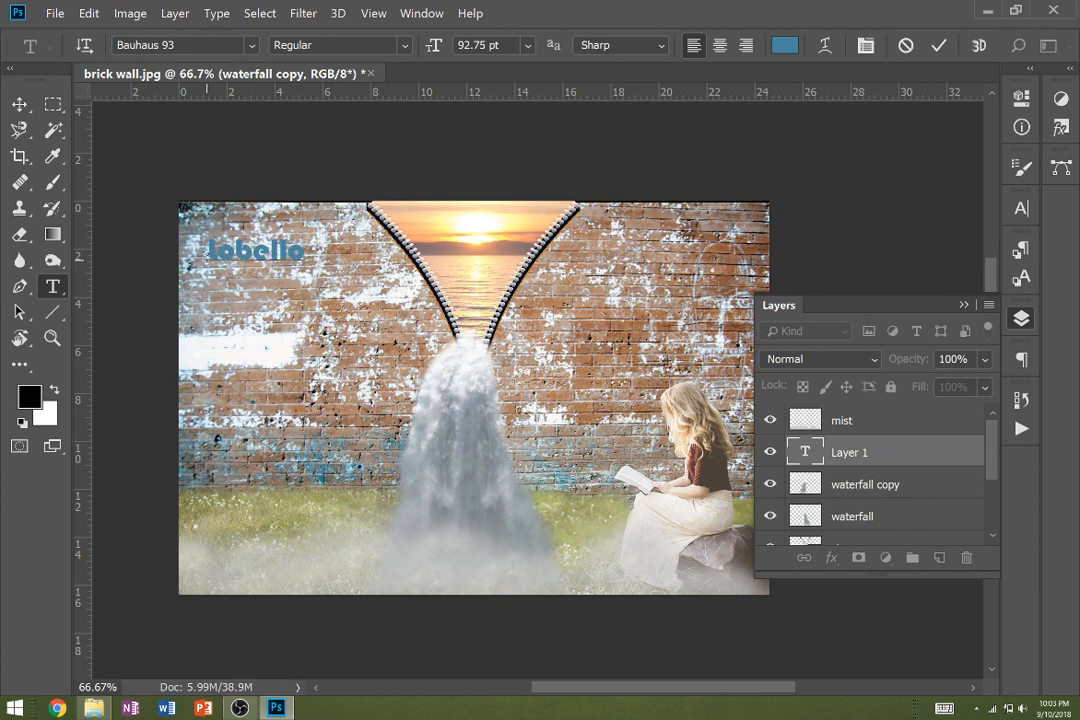
pyautogui.hotkey('ctrl', 'a')
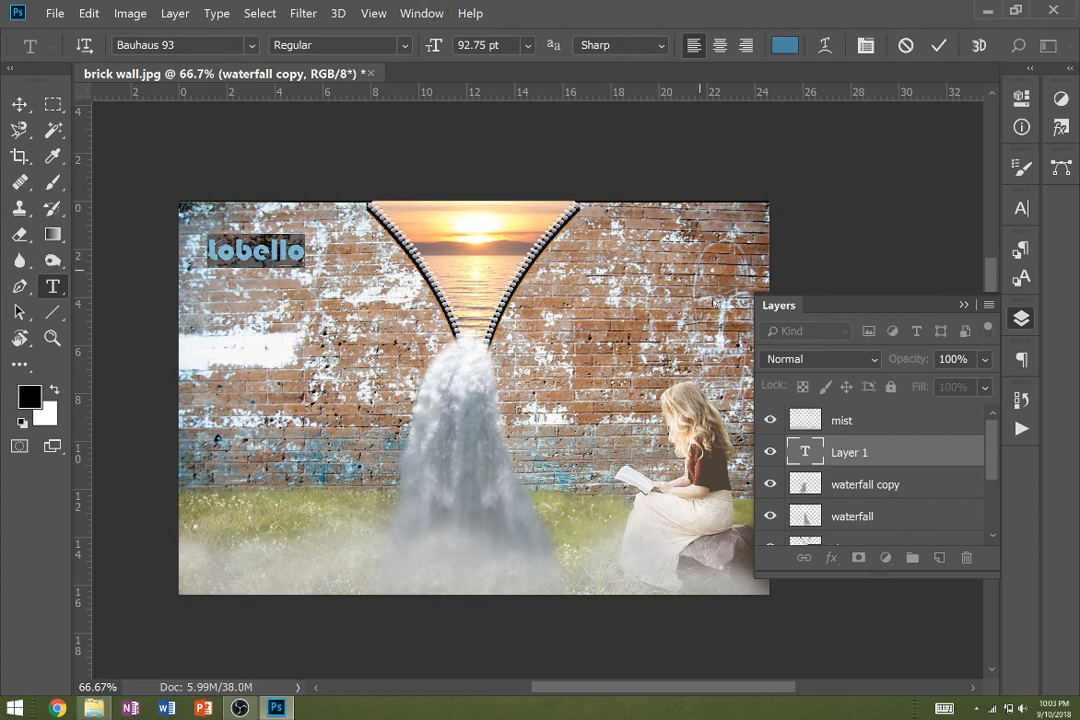
# Reduce the signature text layer's opacity to 70%.
pyautogui.click(985, 360)
pyautogui.click(985, 360)
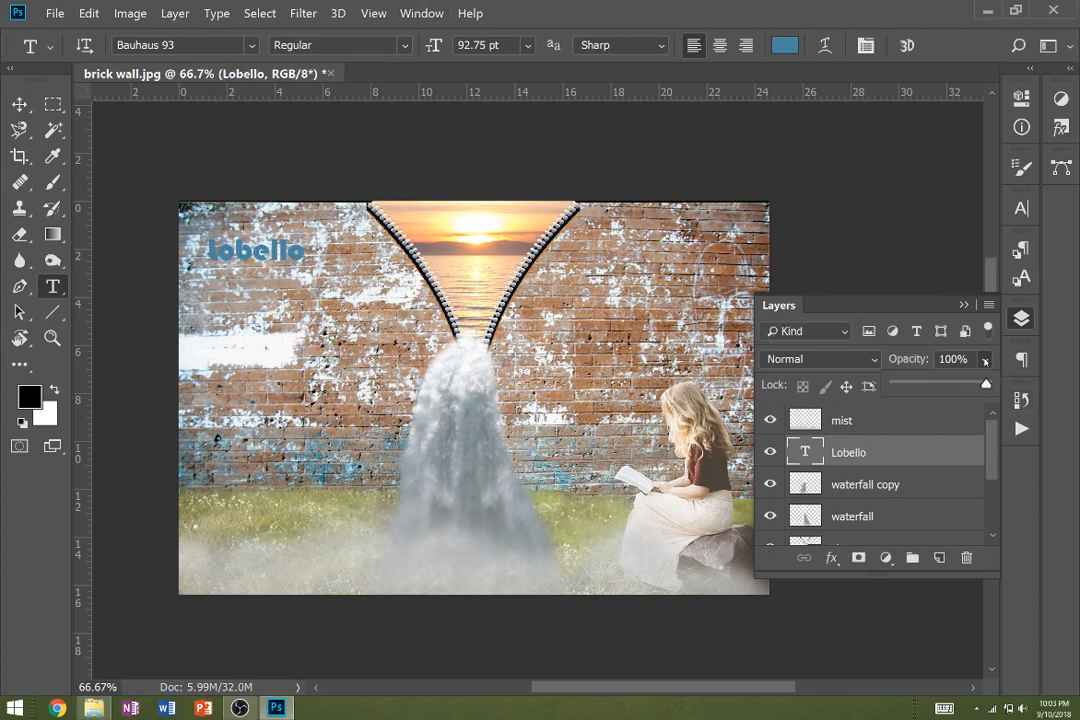
pyautogui.moveTo(985, 383); pyautogui.dragTo(934, 384)
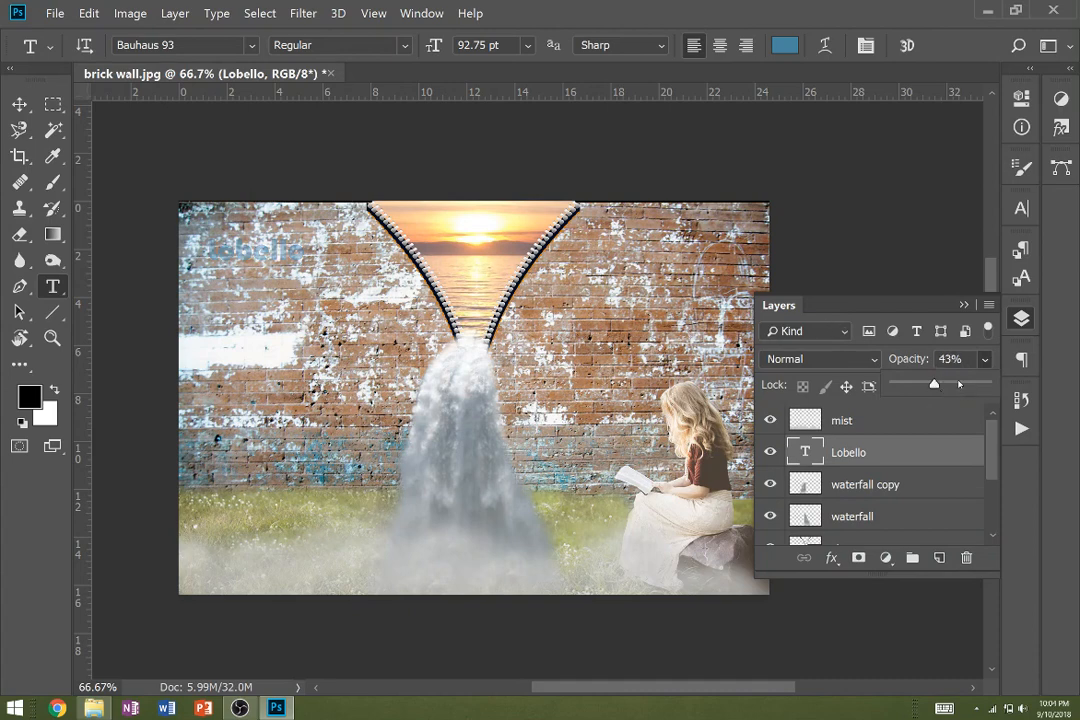
pyautogui.moveTo(934, 384); pyautogui.dragTo(955, 384)
pyautogui.press('v')
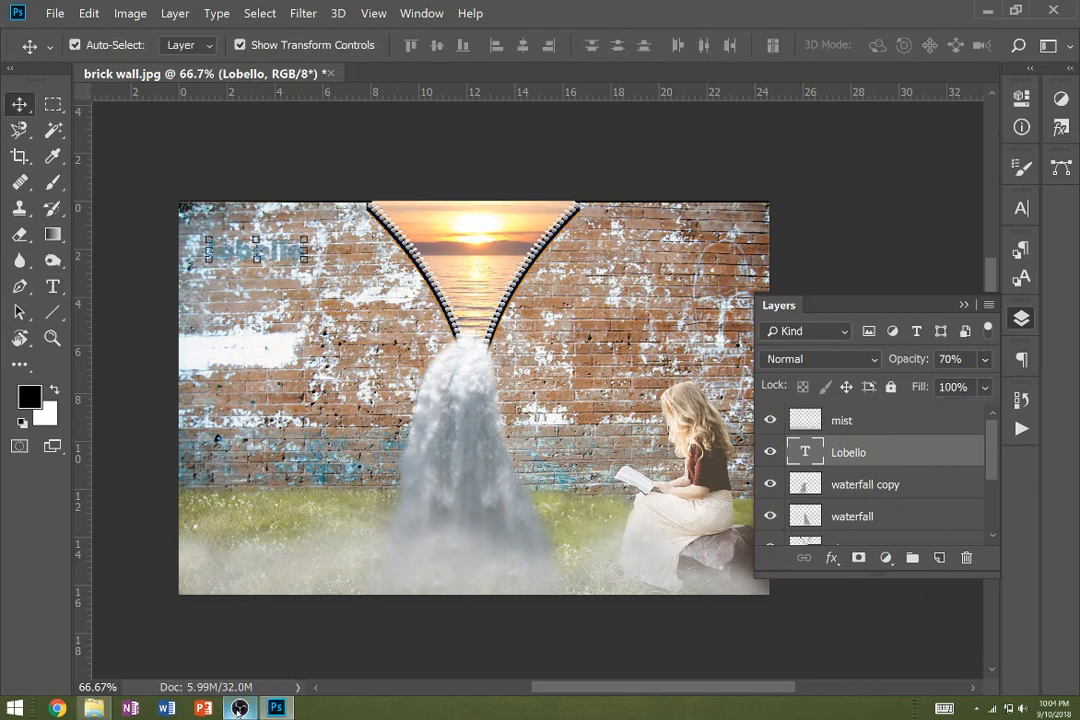
pyautogui.click(240, 708)
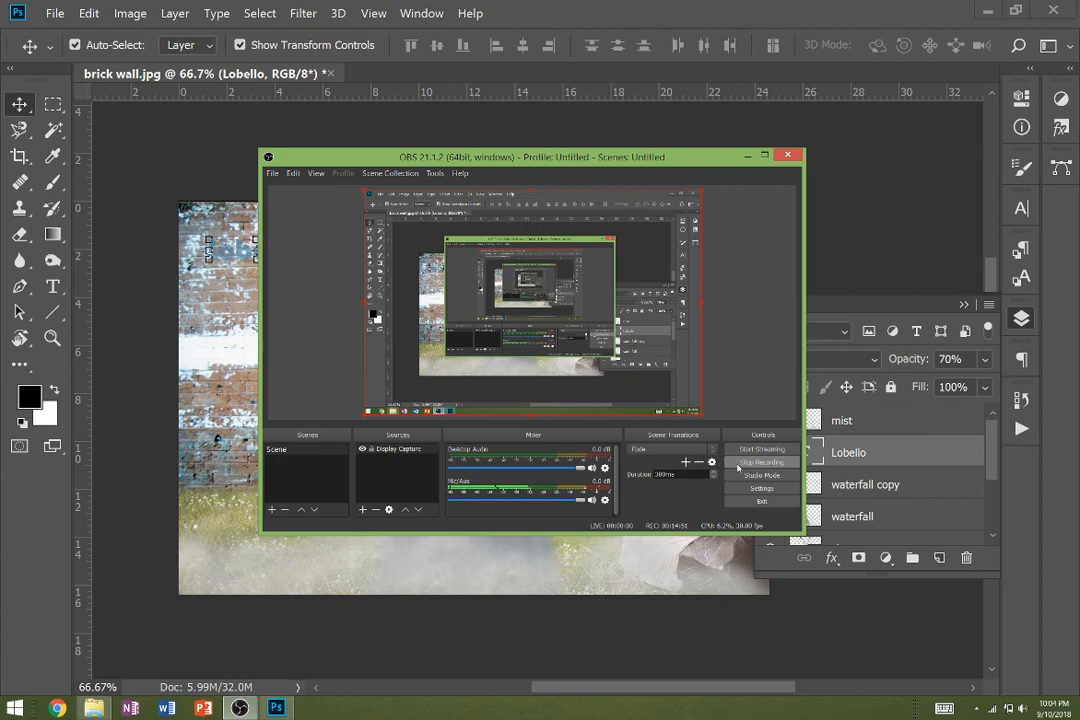